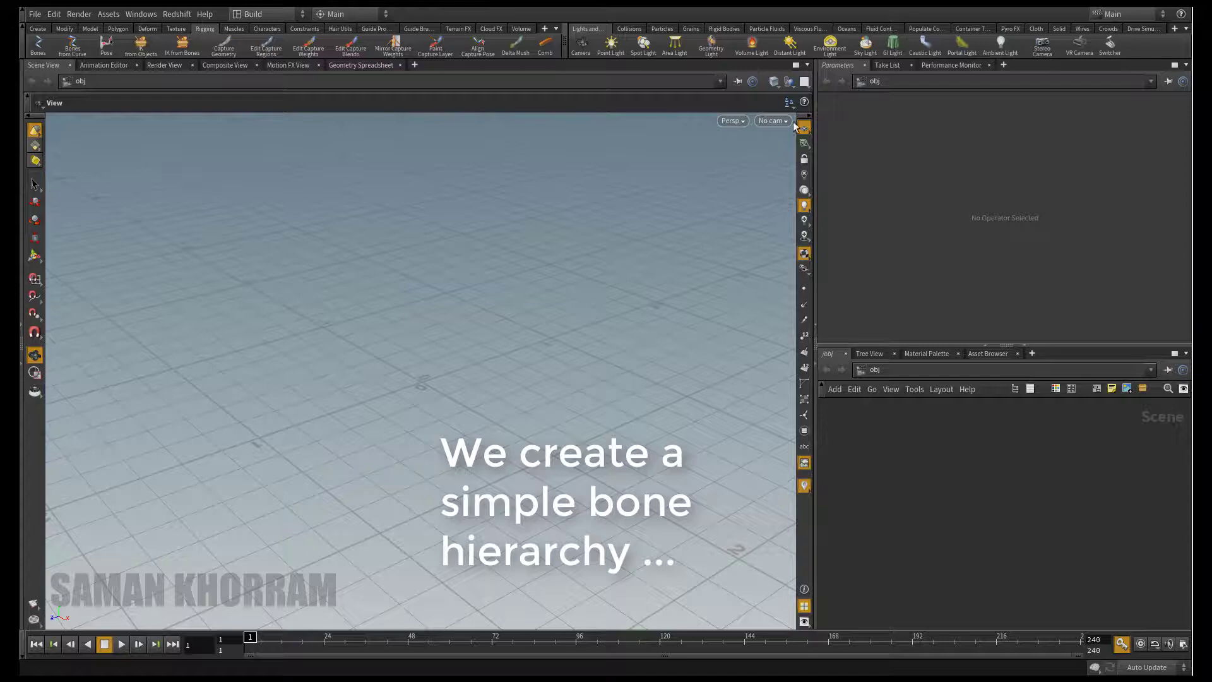
Split the viewport into two side-by-side views, with the left one set to Right.
left_click(804, 81)
left_click(817, 134)
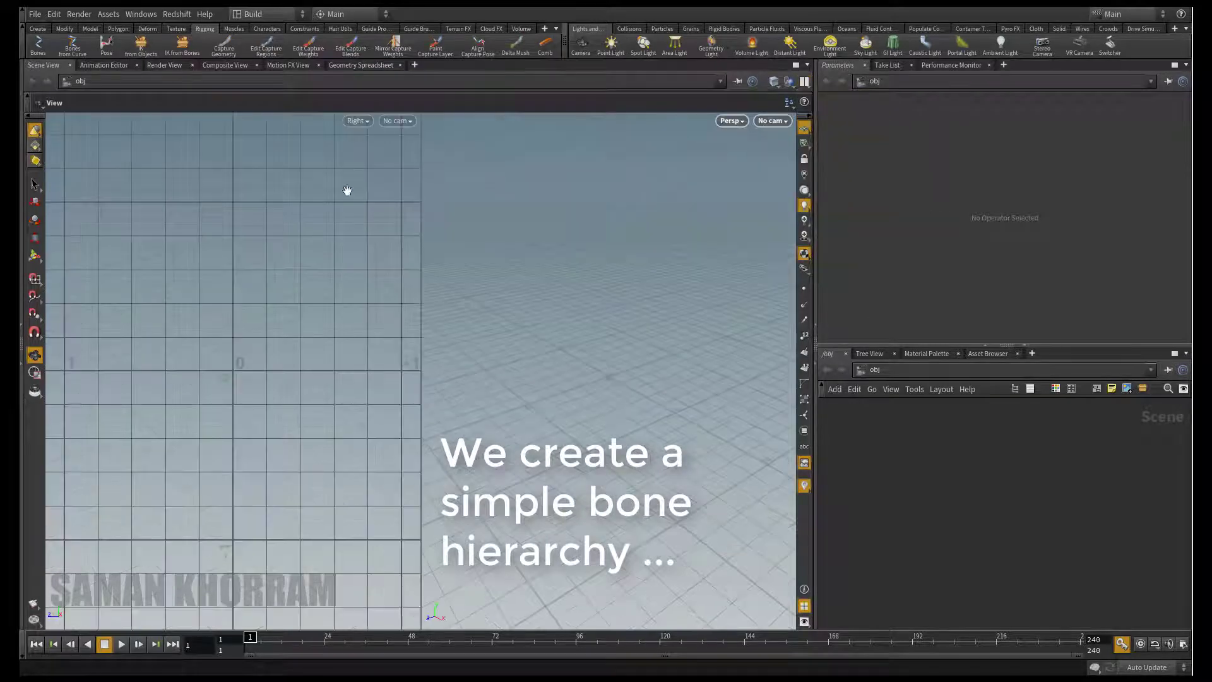
left_click(357, 120)
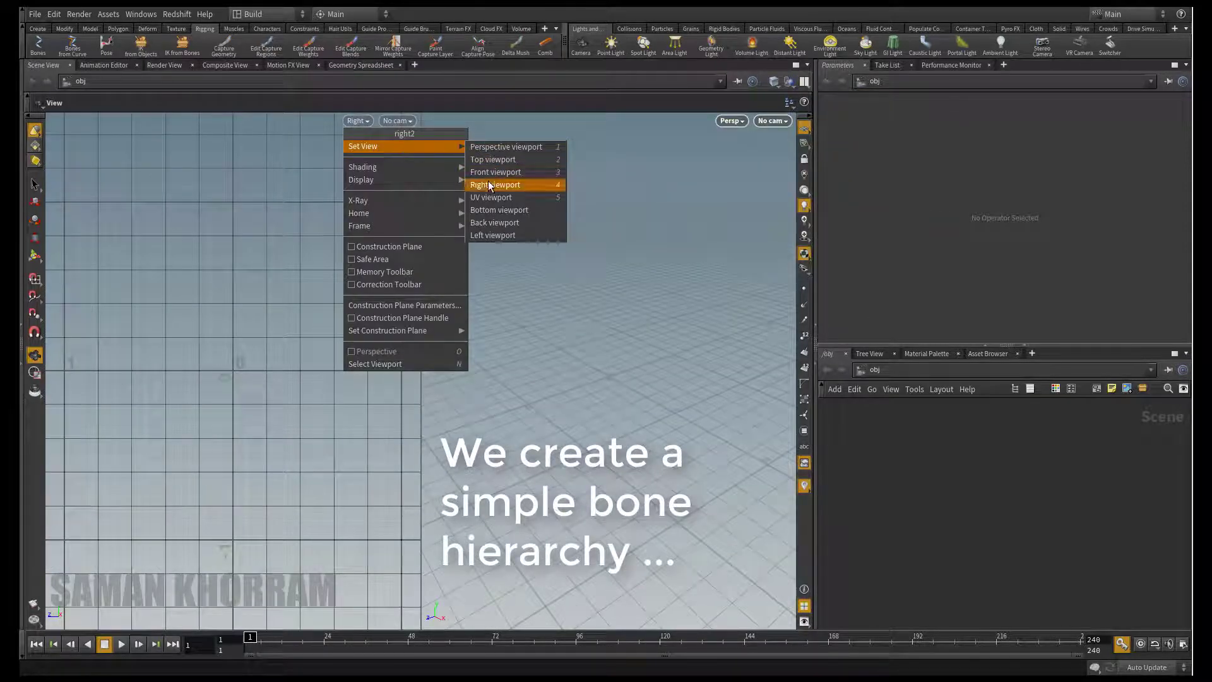
Draw the first bones of a chain using the Bones tool set to No Kinematics.
left_click(38, 44)
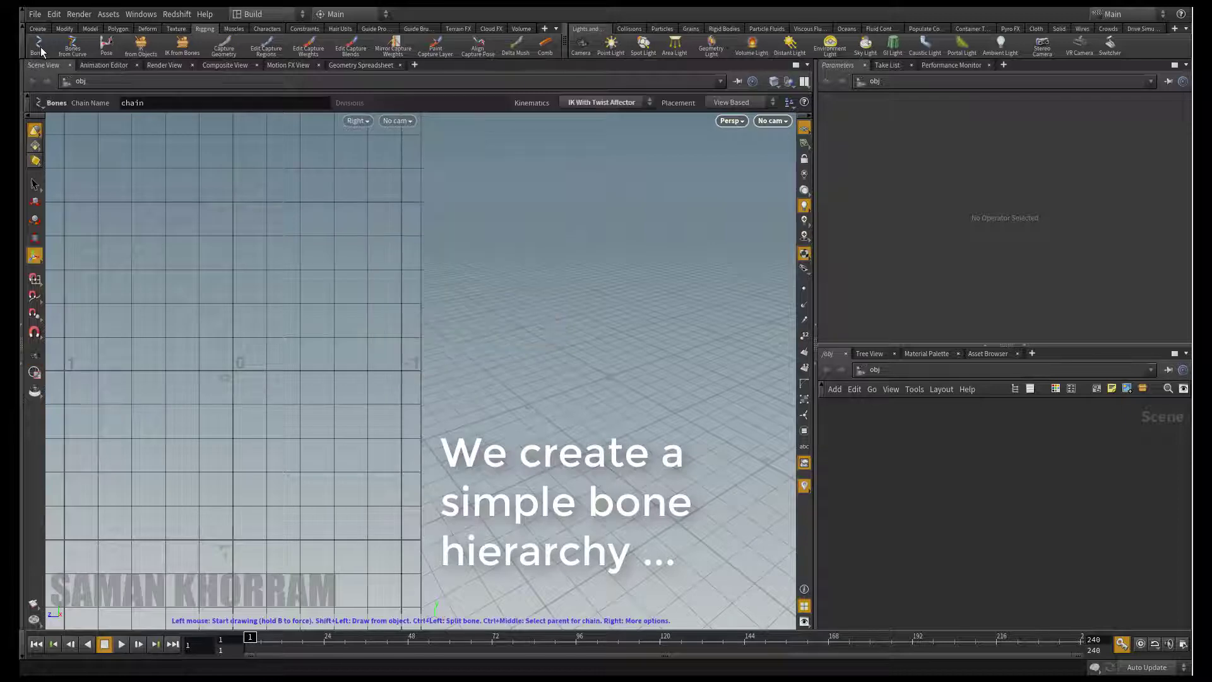
left_click(603, 102)
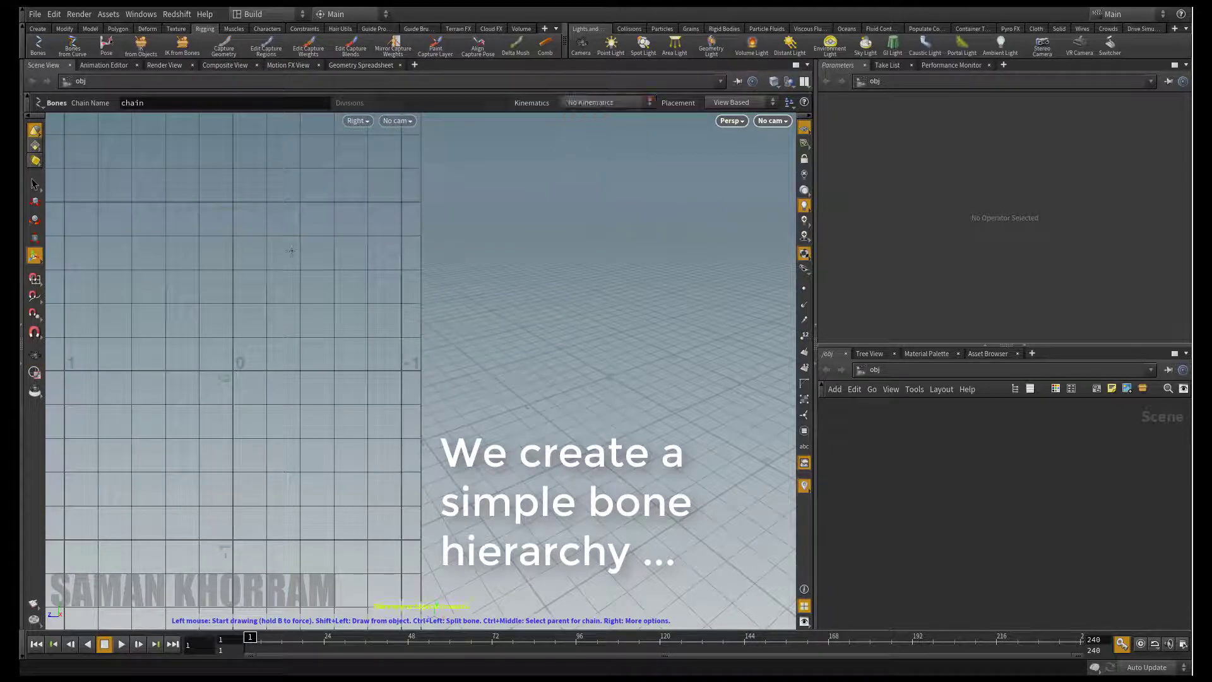
middle_click_drag(290, 259, 292, 347)
left_click(237, 276)
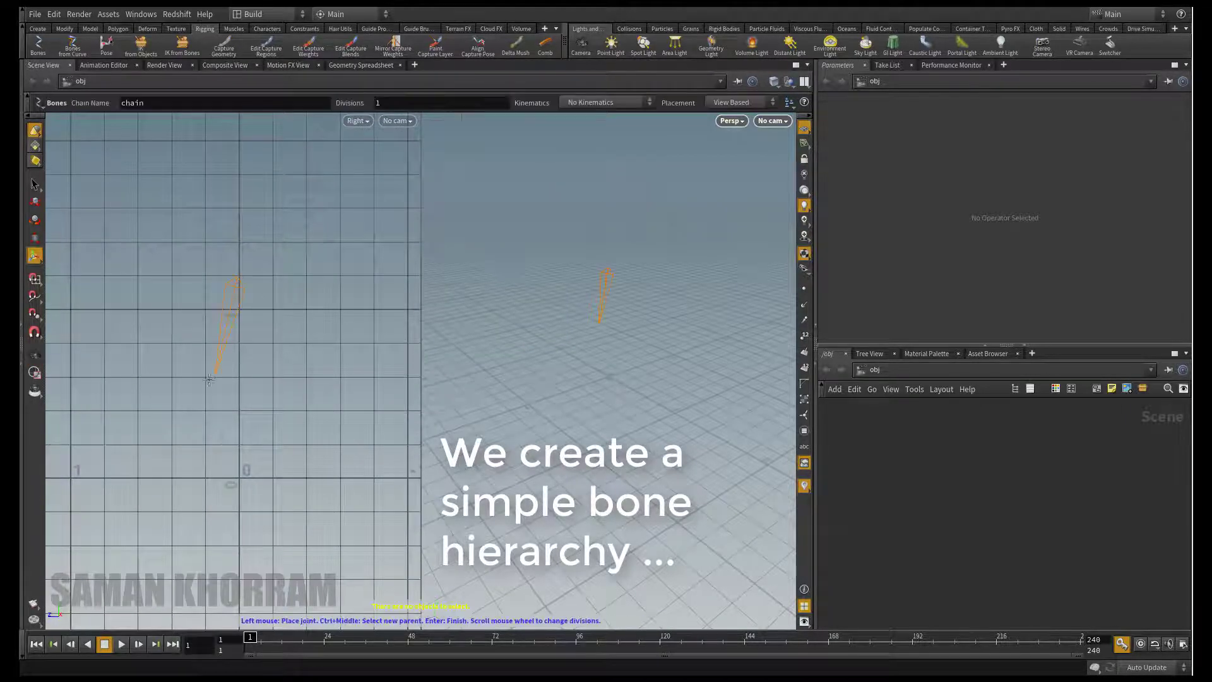
left_click(207, 369)
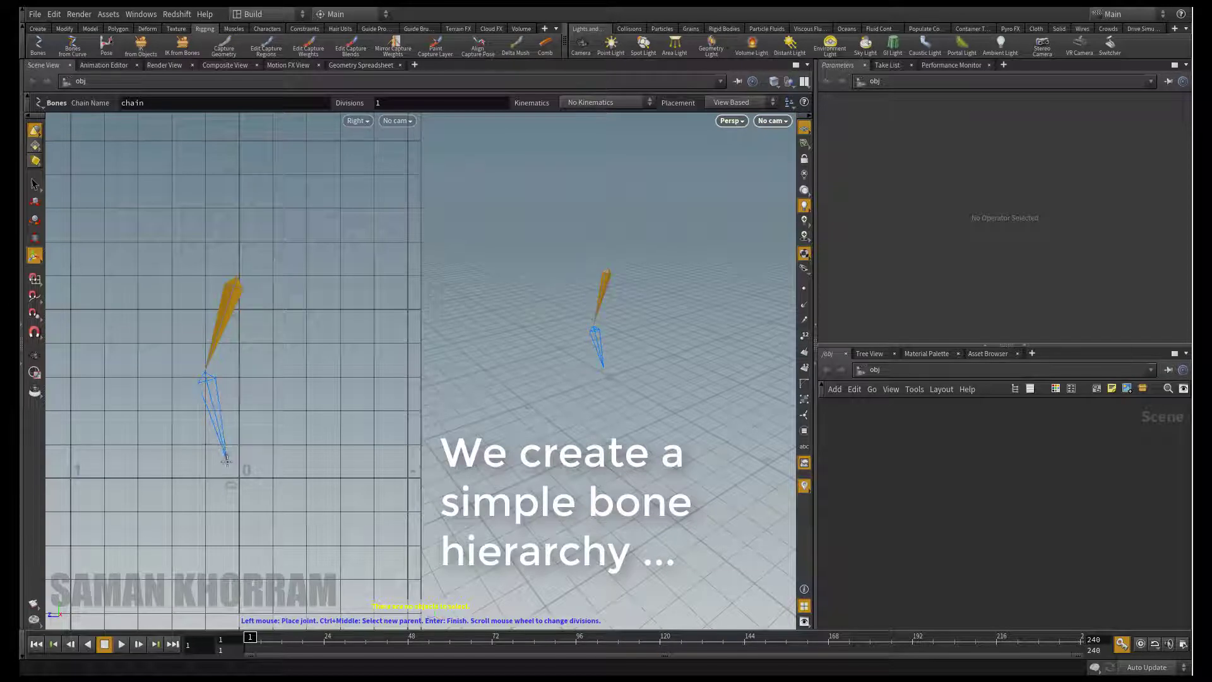
left_click(225, 463)
left_click(192, 474)
Finish the four-bone chain and switch bone kinematics to IK With Twist Affector.
left_click(143, 477)
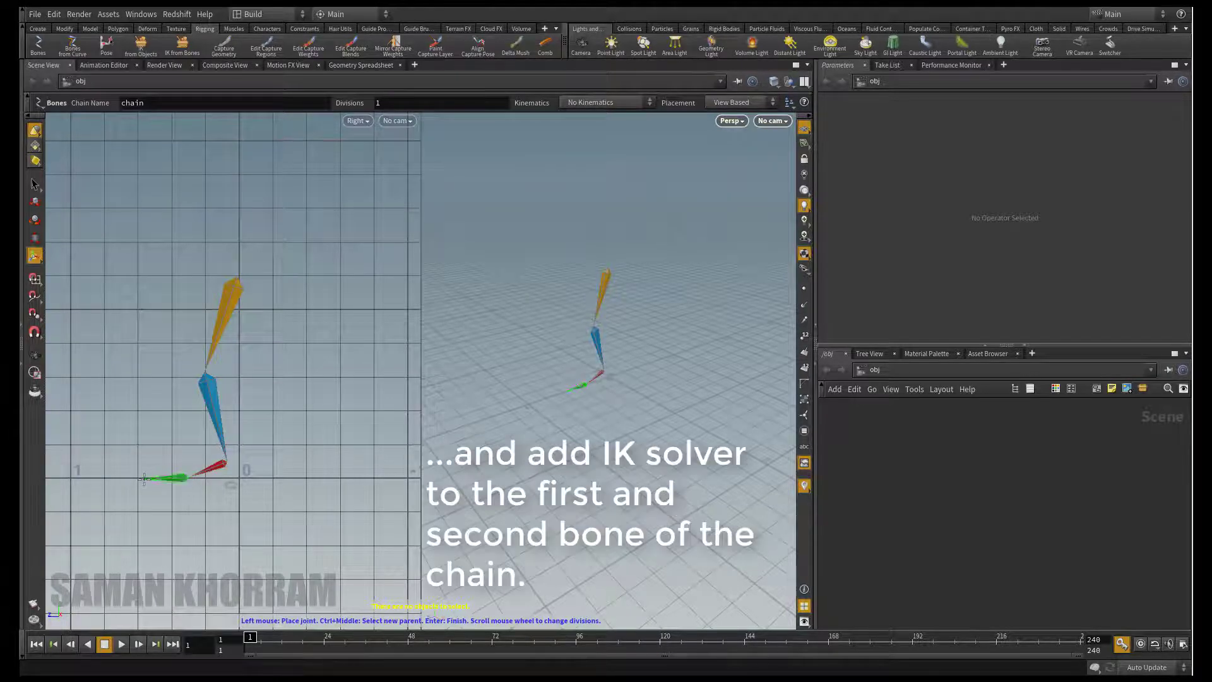
key("Return")
left_click(603, 102)
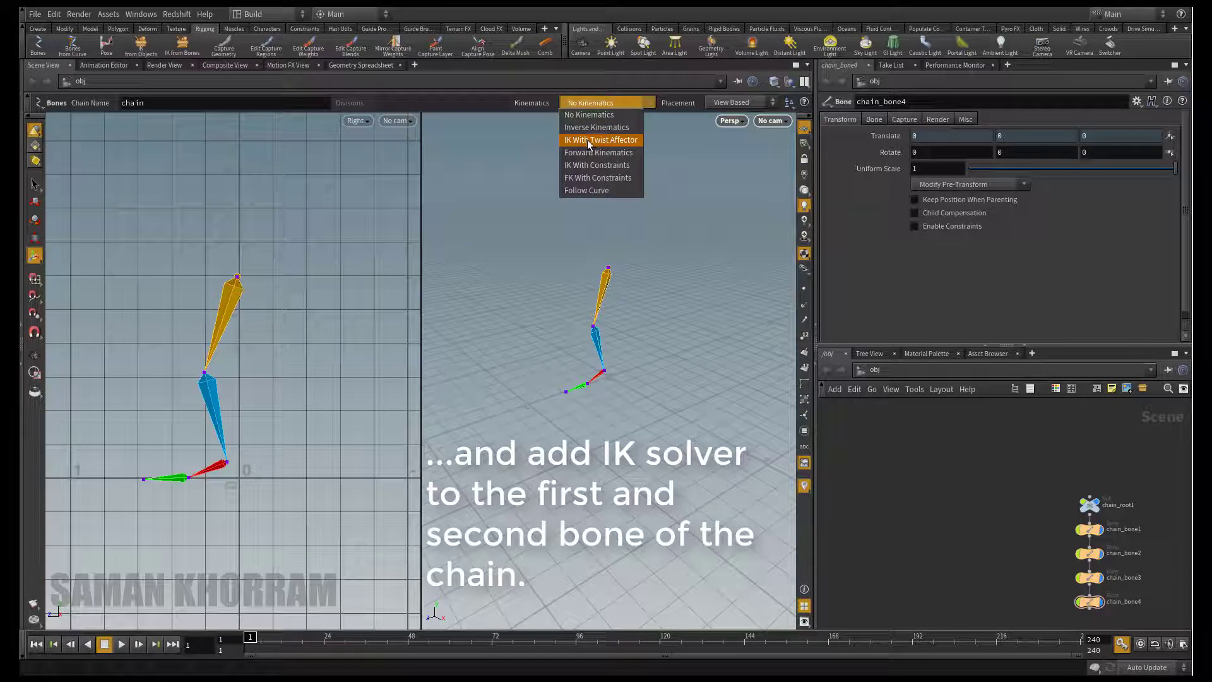
left_click(587, 141)
Add IK kinematics from chain_bone1 to chain_bone2, creating goal, twist and KIN_Chops nodes.
right_click(293, 418)
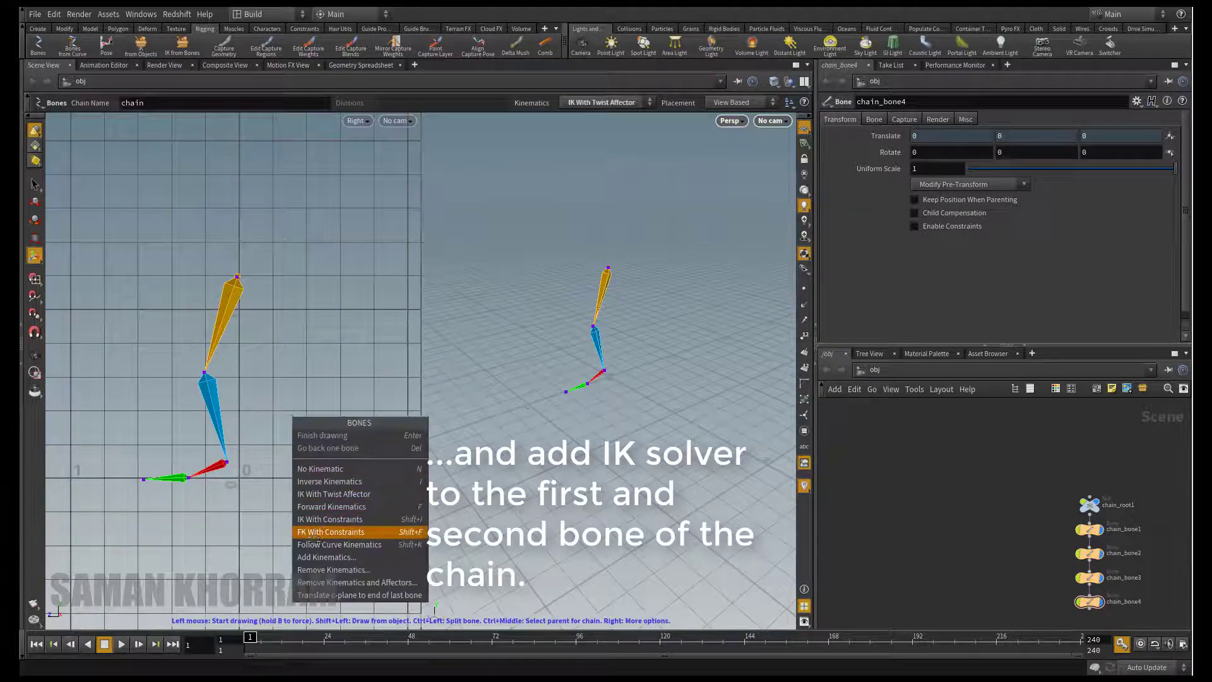
left_click(315, 556)
left_click(203, 332)
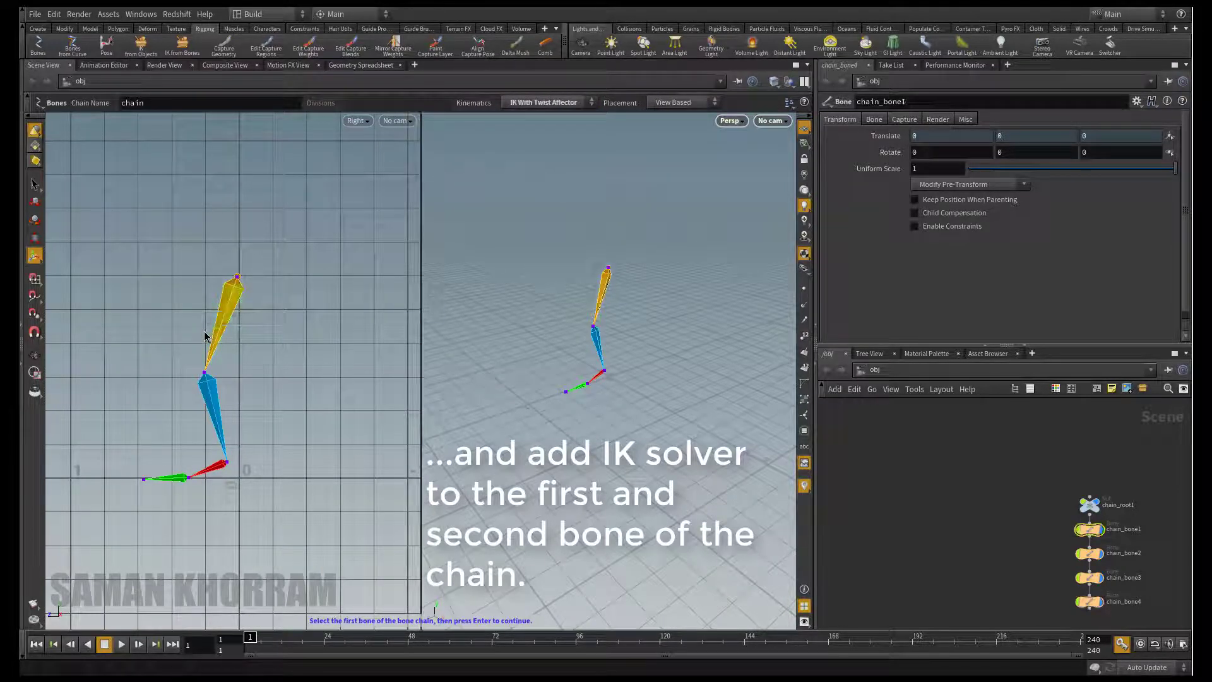
key("Return")
left_click(239, 435)
key("Return")
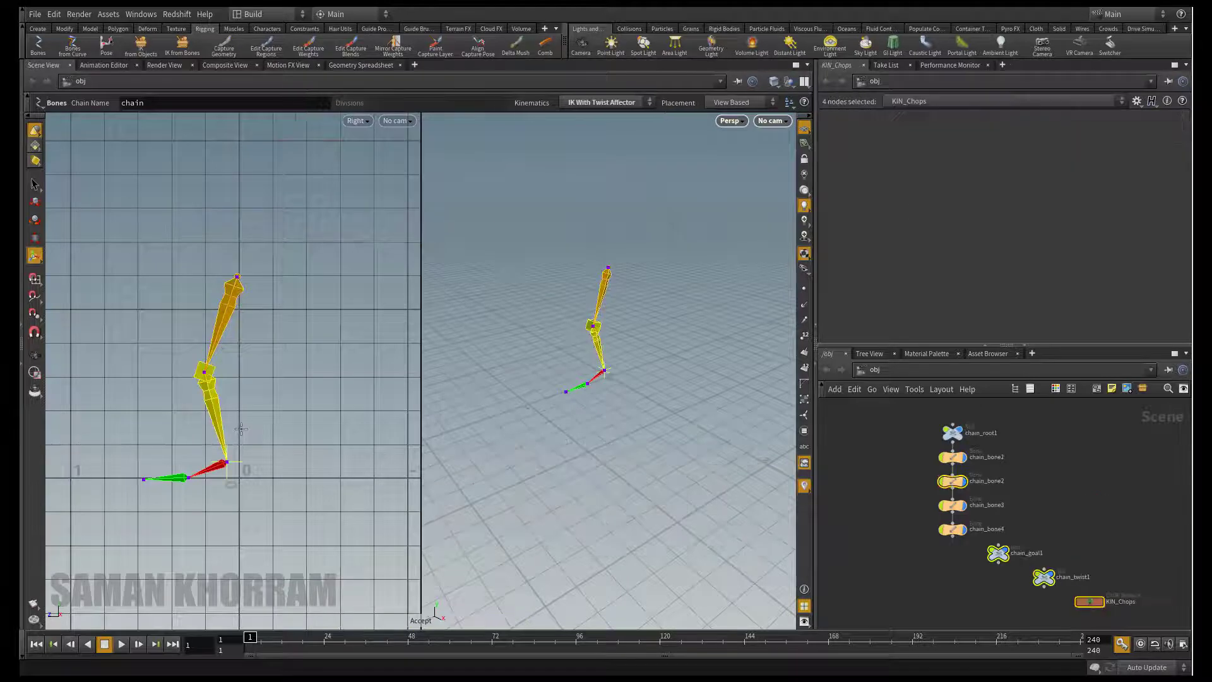
key("Escape")
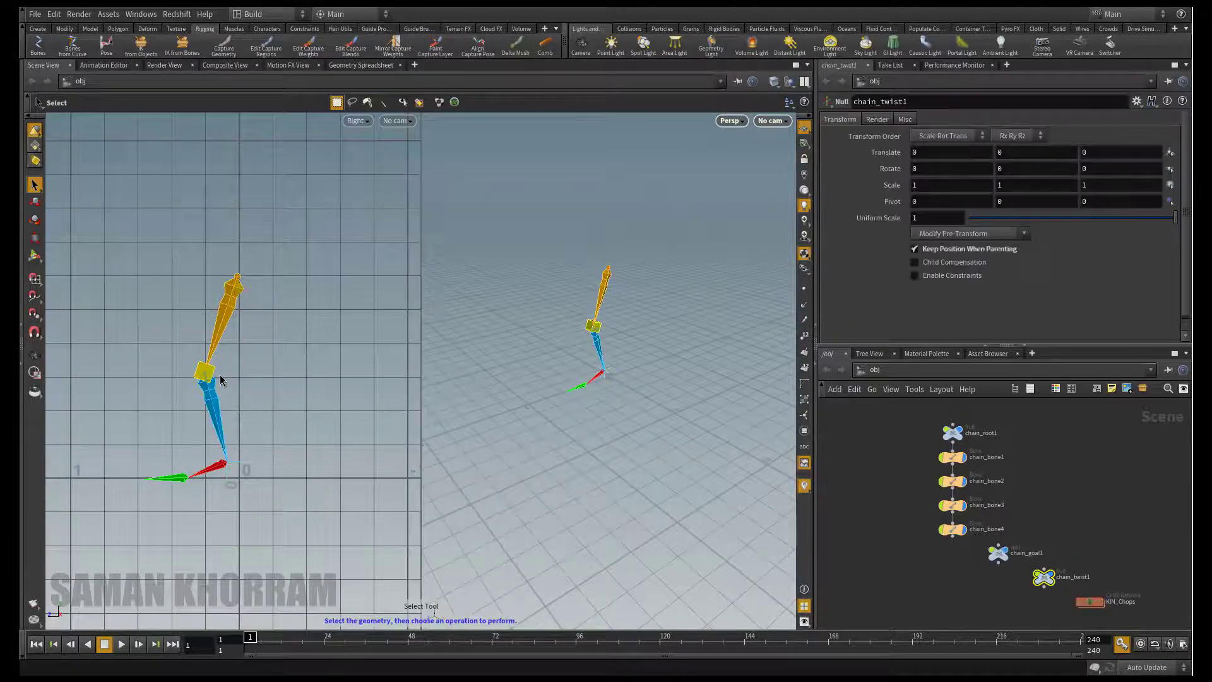
Move chain_twist1 to the chain's left and extract its pre-transform to zero translation.
key("t")
left_click_drag(174, 371, 113, 382)
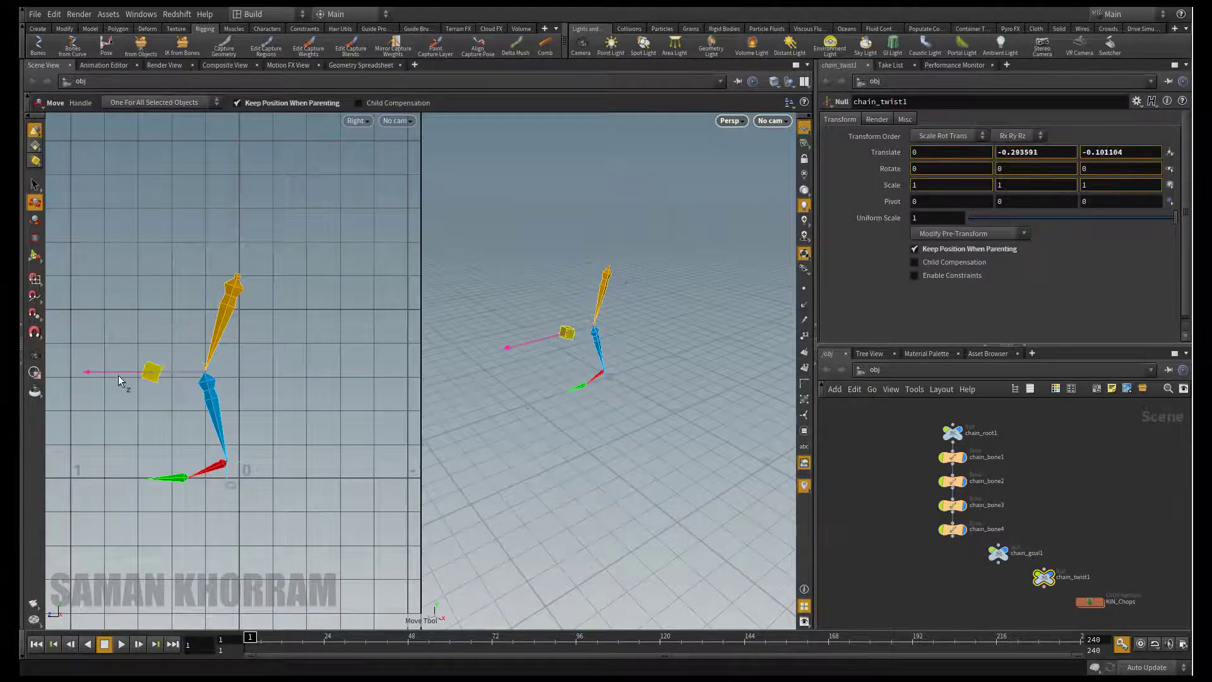
left_click(953, 233)
left_click(946, 240)
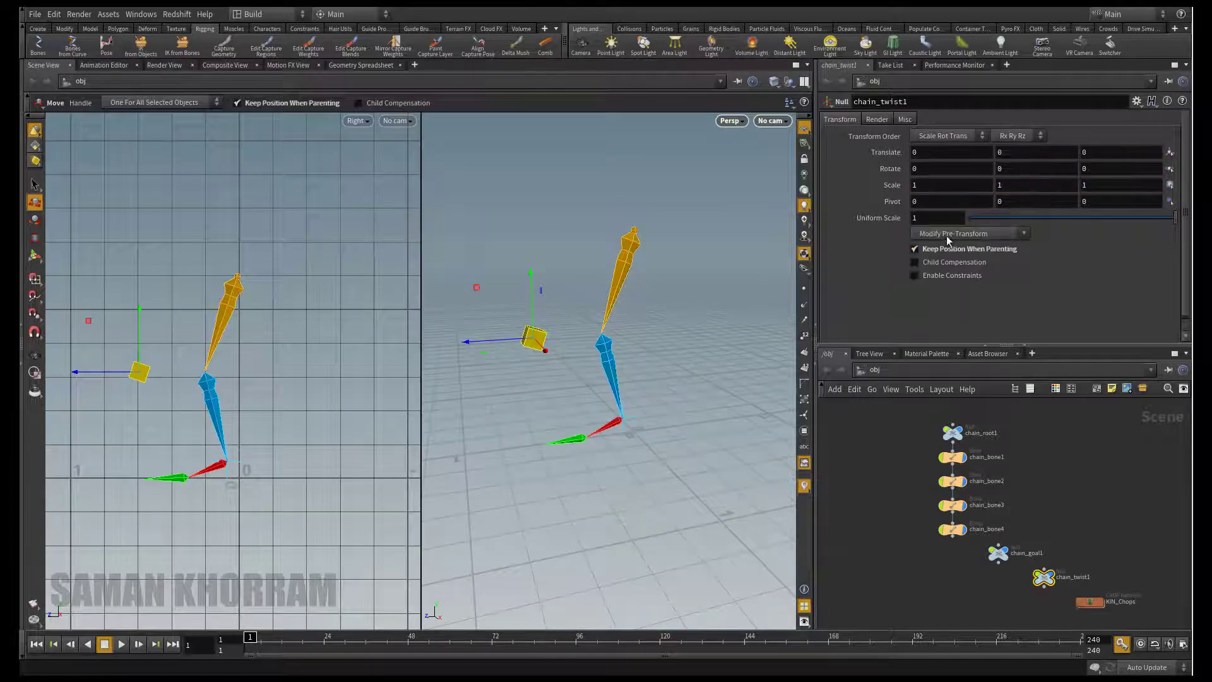
Colour chain_bone1, chain_bone2, chain_goal1 and KIN_Chops green and group them together.
left_click_drag(916, 453, 975, 491)
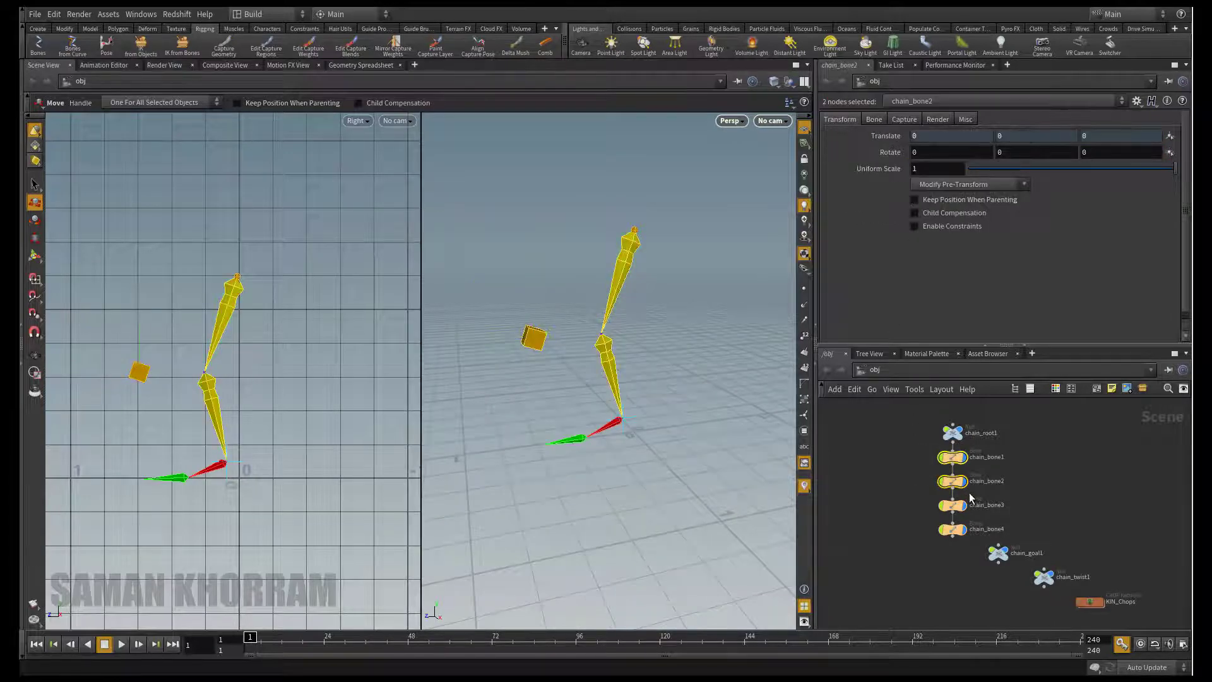
key("c")
left_click(1111, 575)
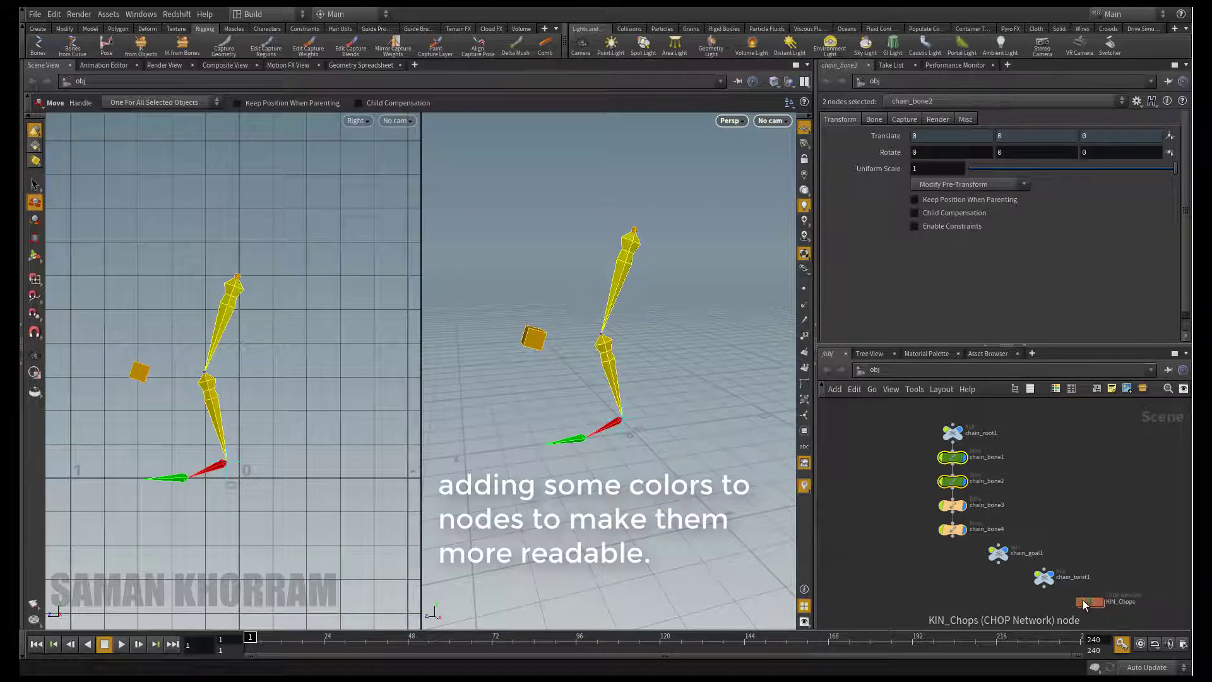
left_click_drag(1085, 601, 1051, 471)
left_click(1051, 470)
key("c")
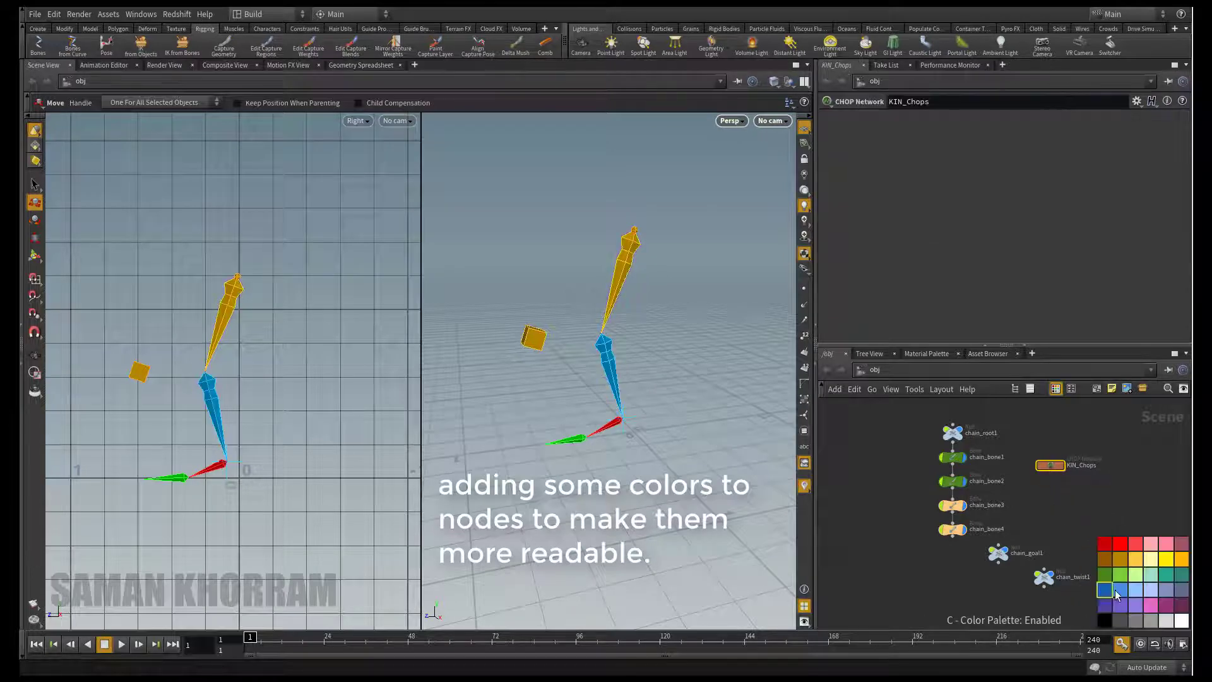
left_click_drag(1000, 554, 1058, 512)
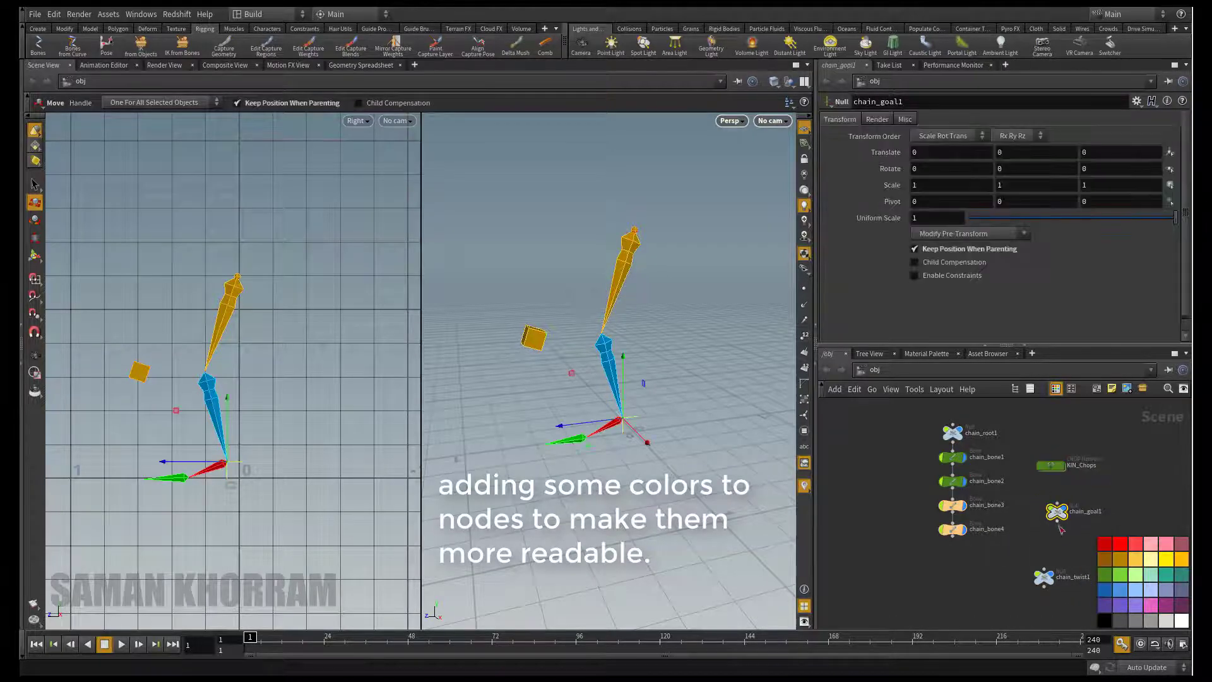
left_click(1109, 576)
left_click(1050, 465, "shift")
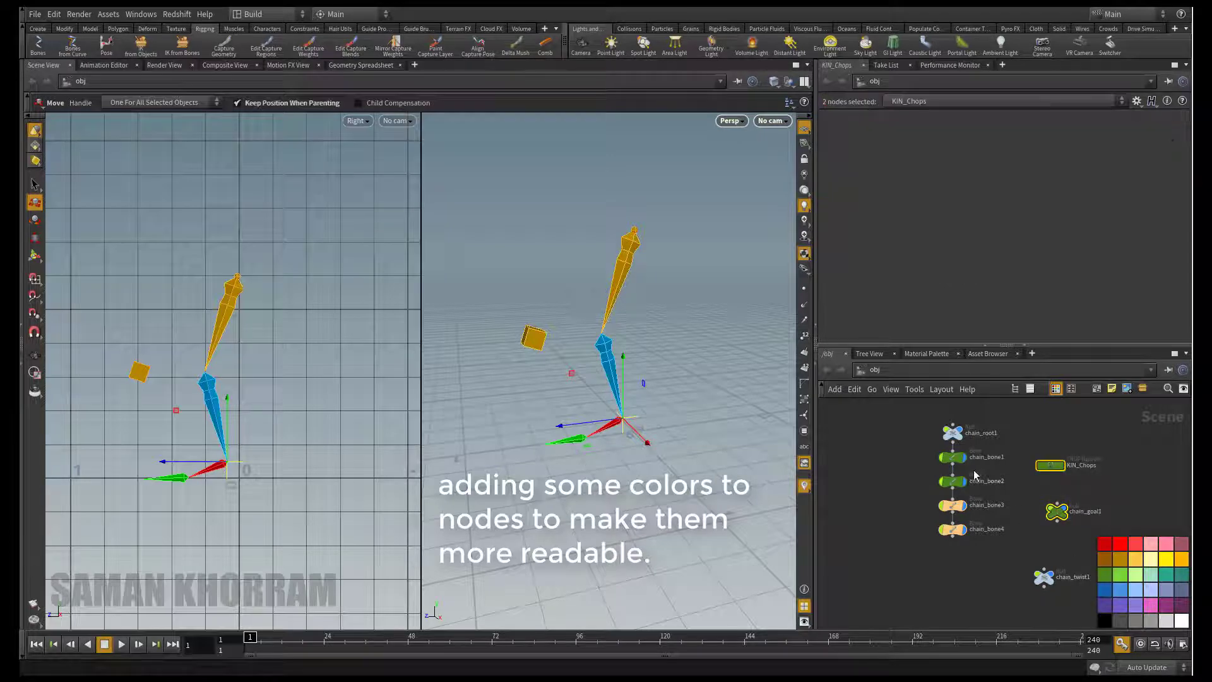
left_click(994, 458)
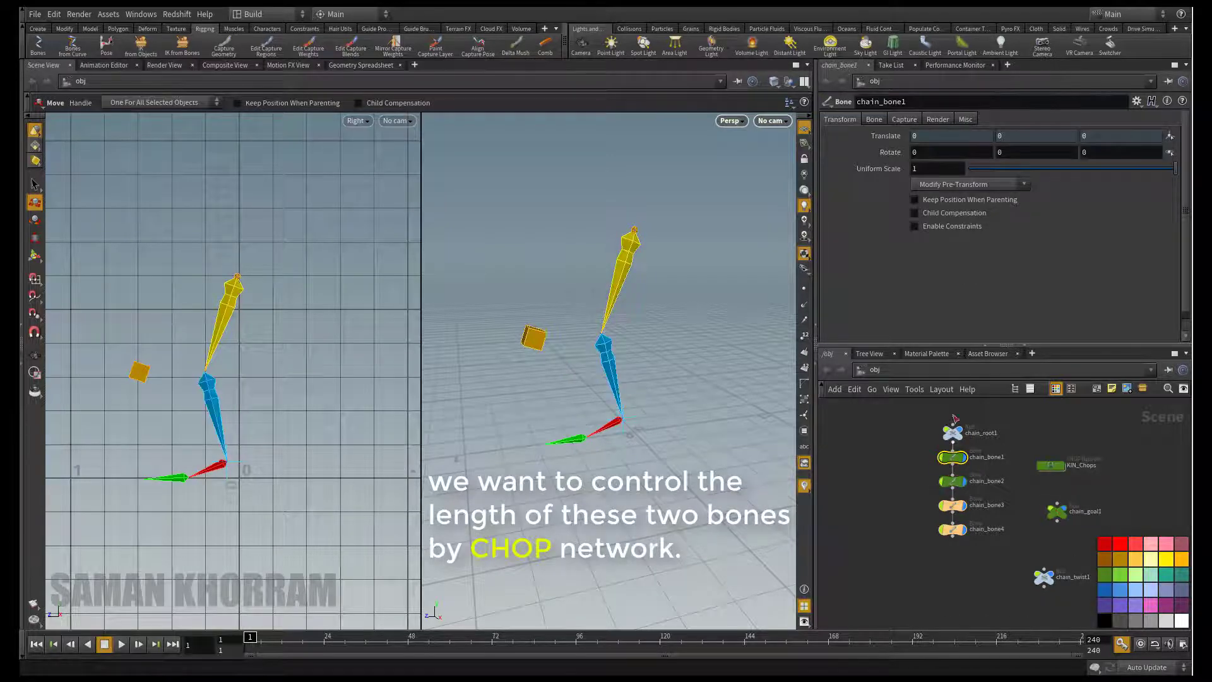
Check the Bone Length values of chain_bone1 and chain_bone2.
left_click(883, 118)
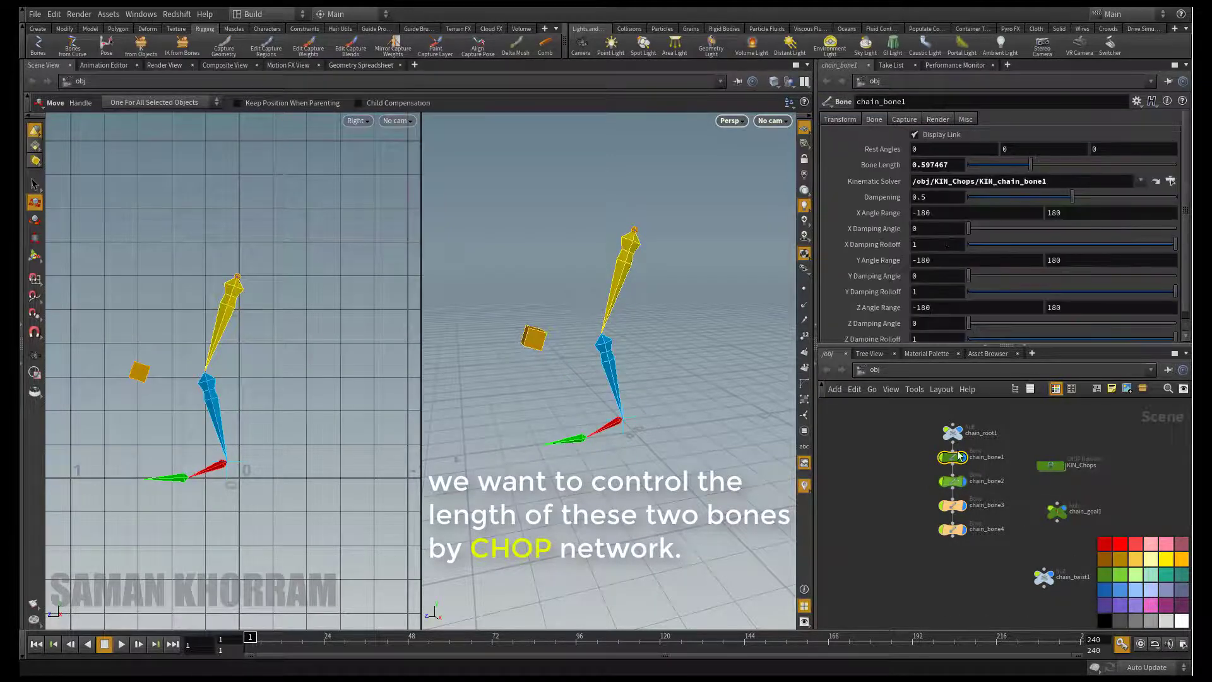
left_click(953, 481)
left_click(873, 119)
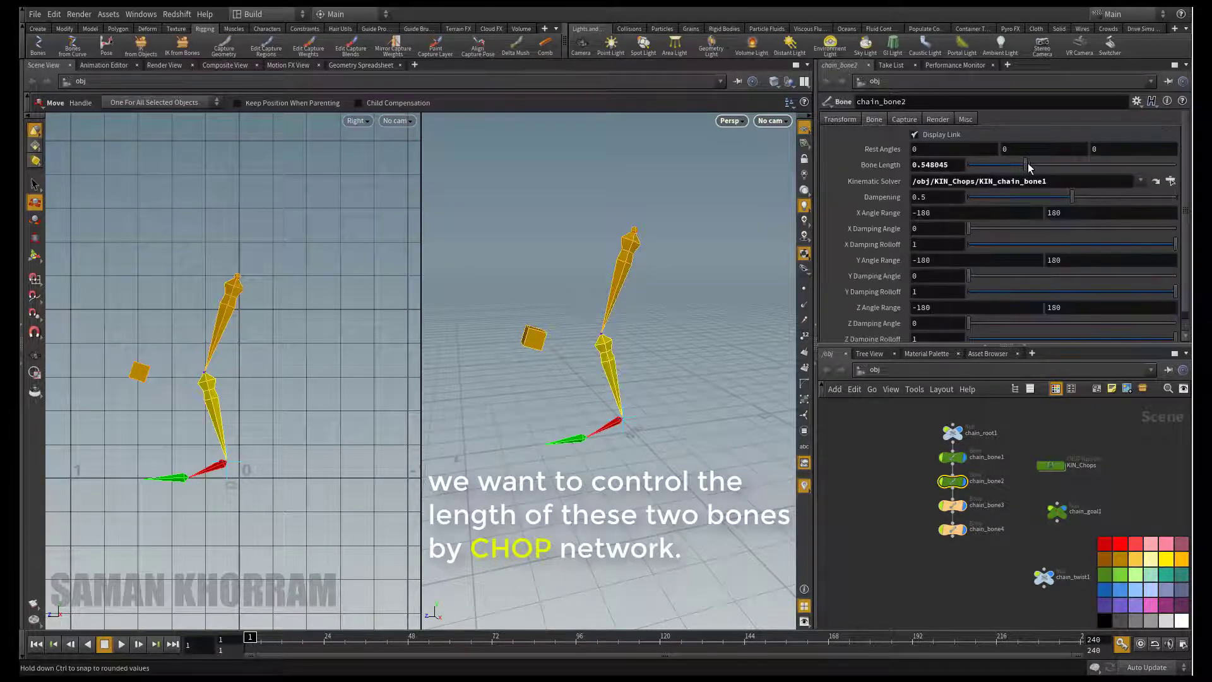
left_click_drag(1029, 165, 1051, 165)
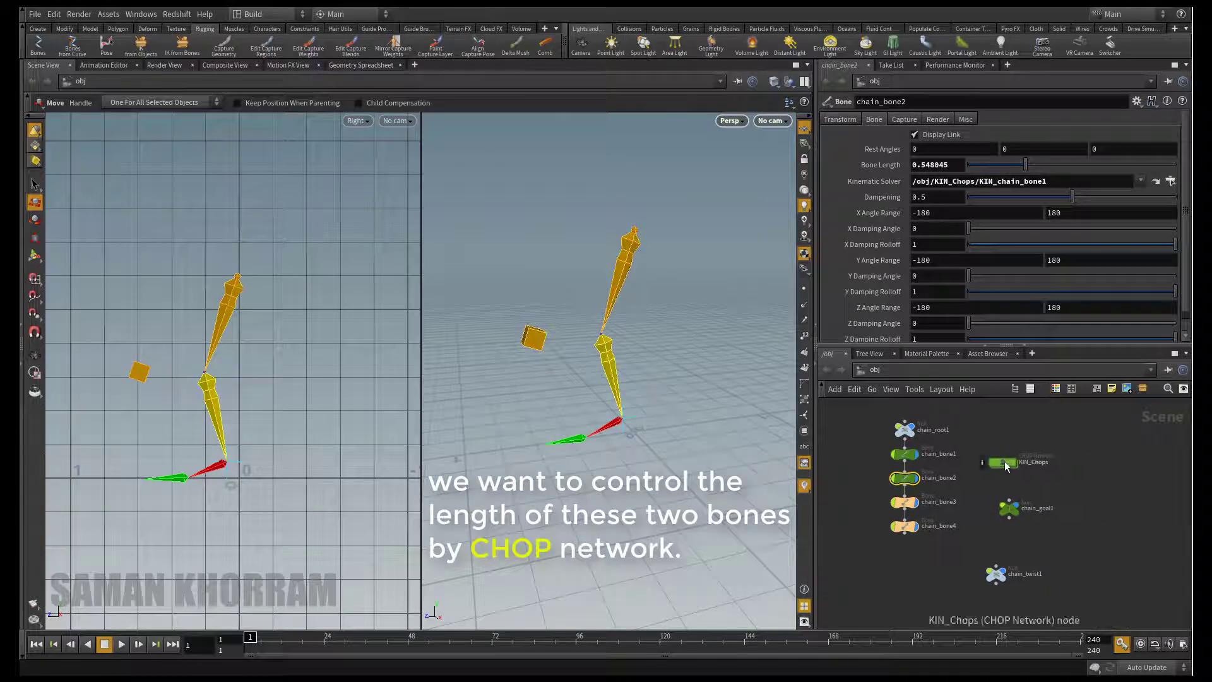
Select KIN_Chops, enlarge the network pane and maximize the perspective viewport.
left_click(1004, 466)
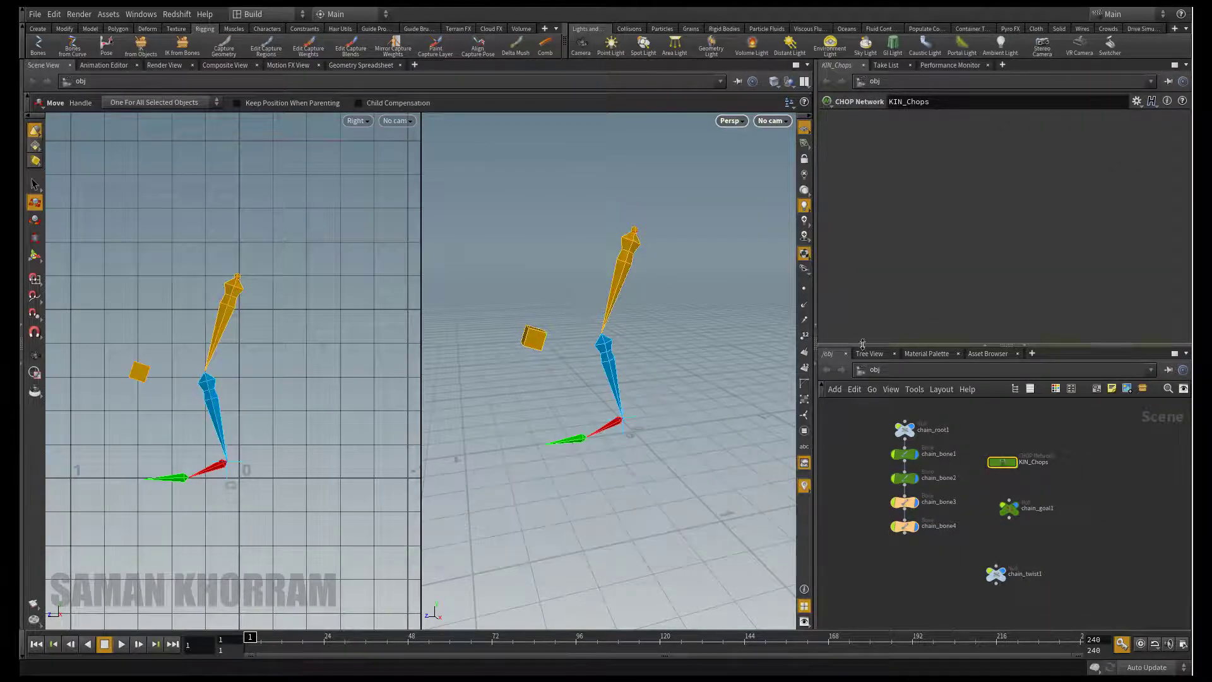
left_click_drag(859, 346, 857, 280)
left_click_drag(816, 353, 645, 360)
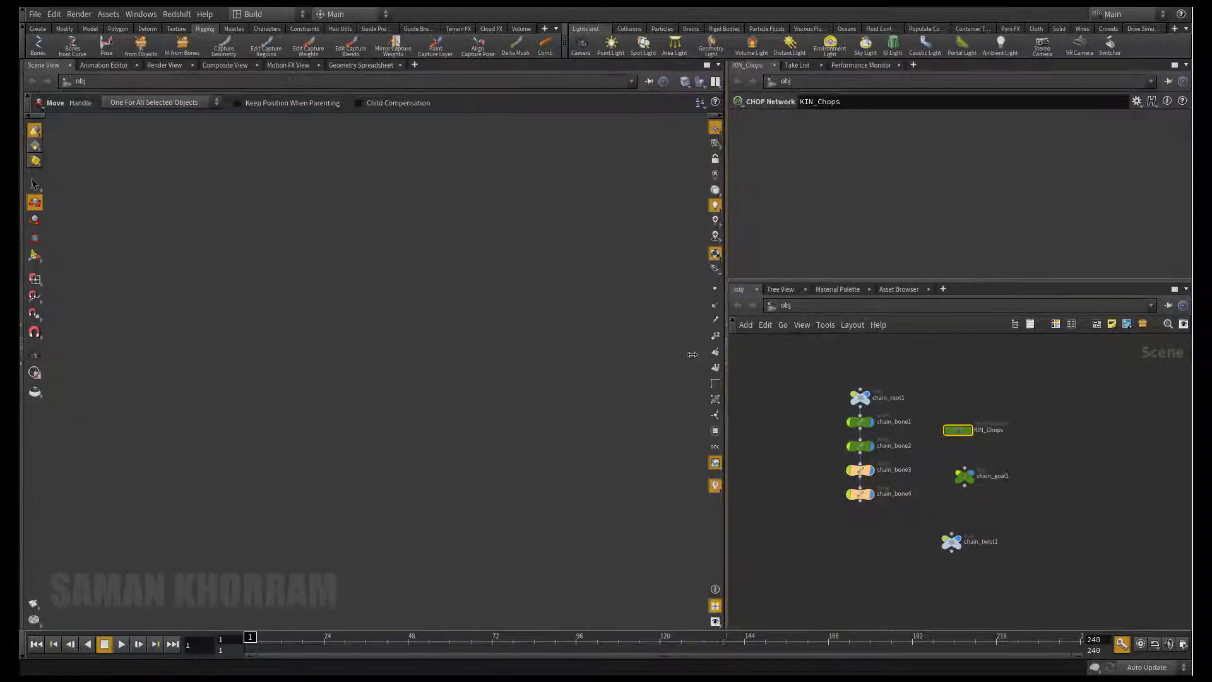
key("space+b")
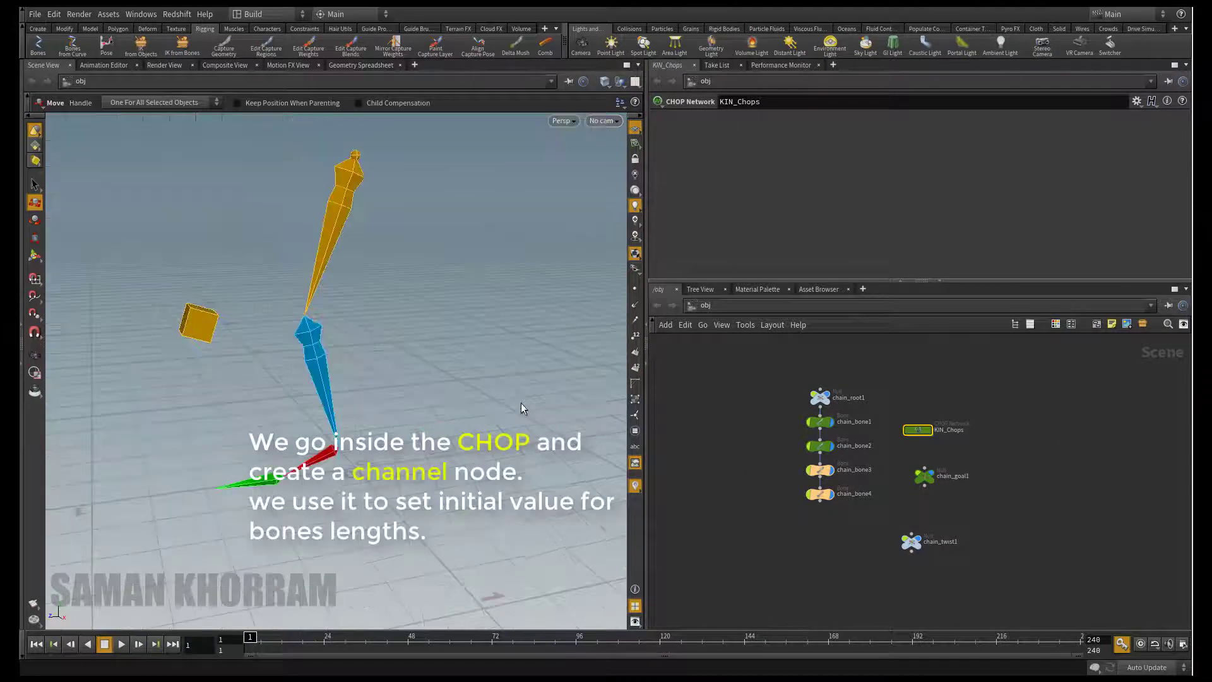
scroll(478, 417, "up", 3)
Inside KIN_Chops, add a Channel node named set_bone_length beside KIN_chain_bone1.
double_click(917, 432)
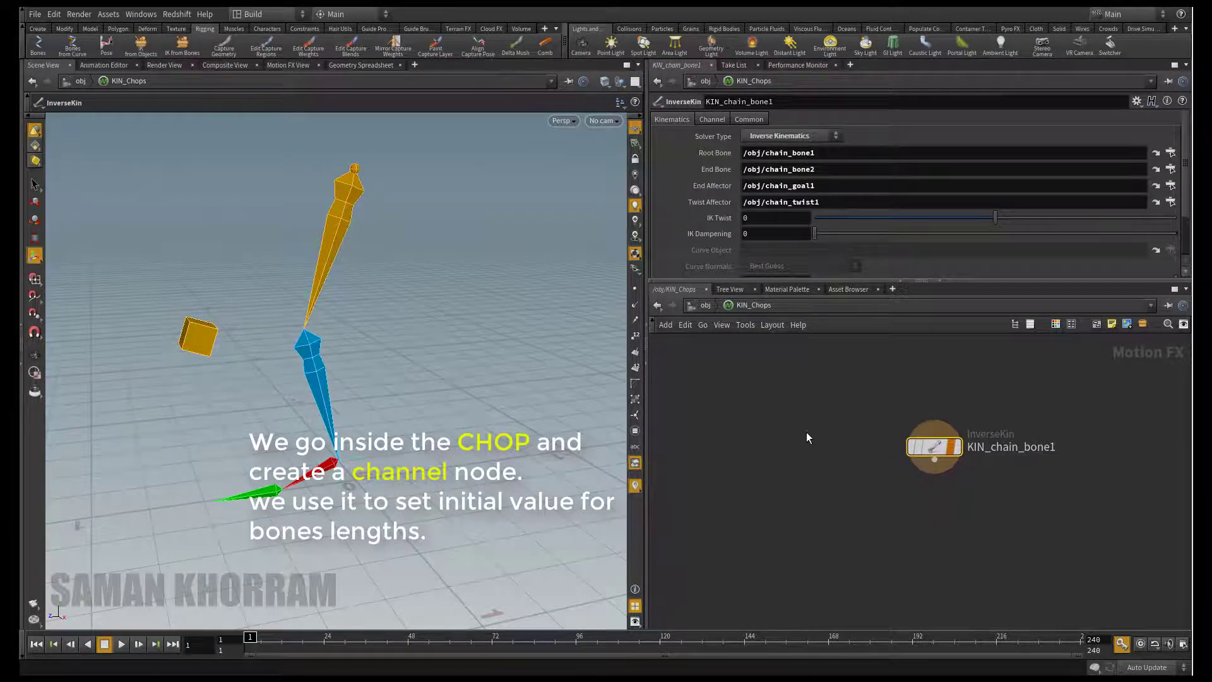
key("Tab")
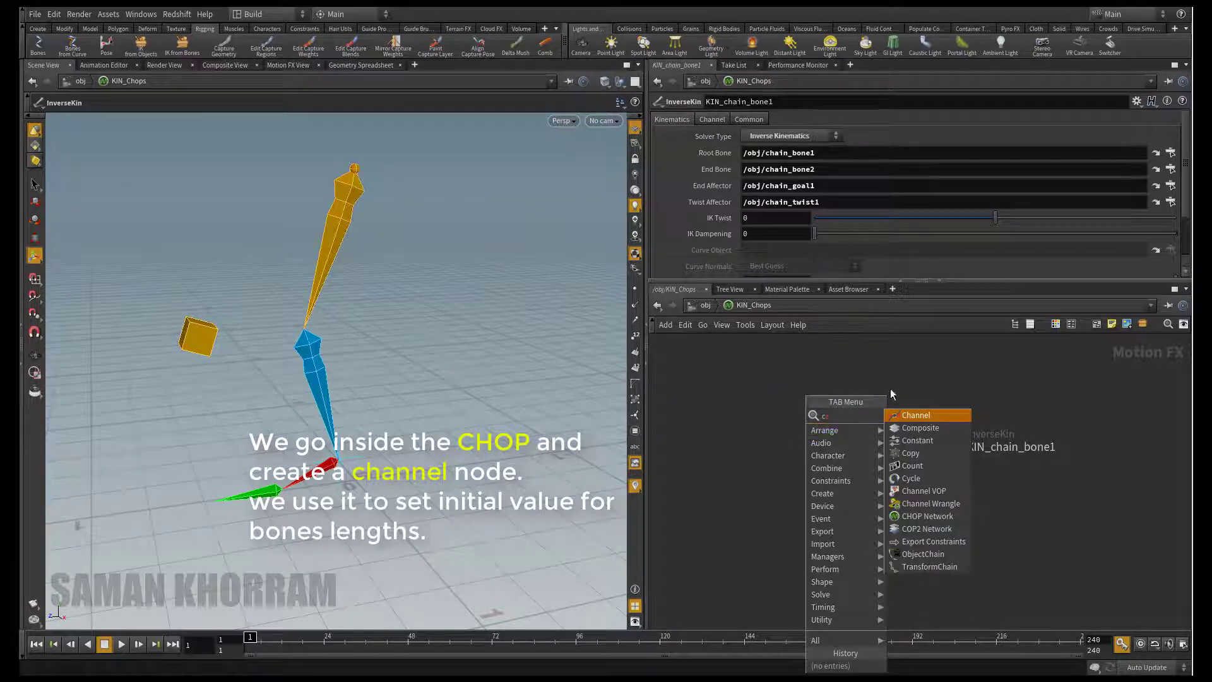
left_click(916, 415)
left_click(785, 442)
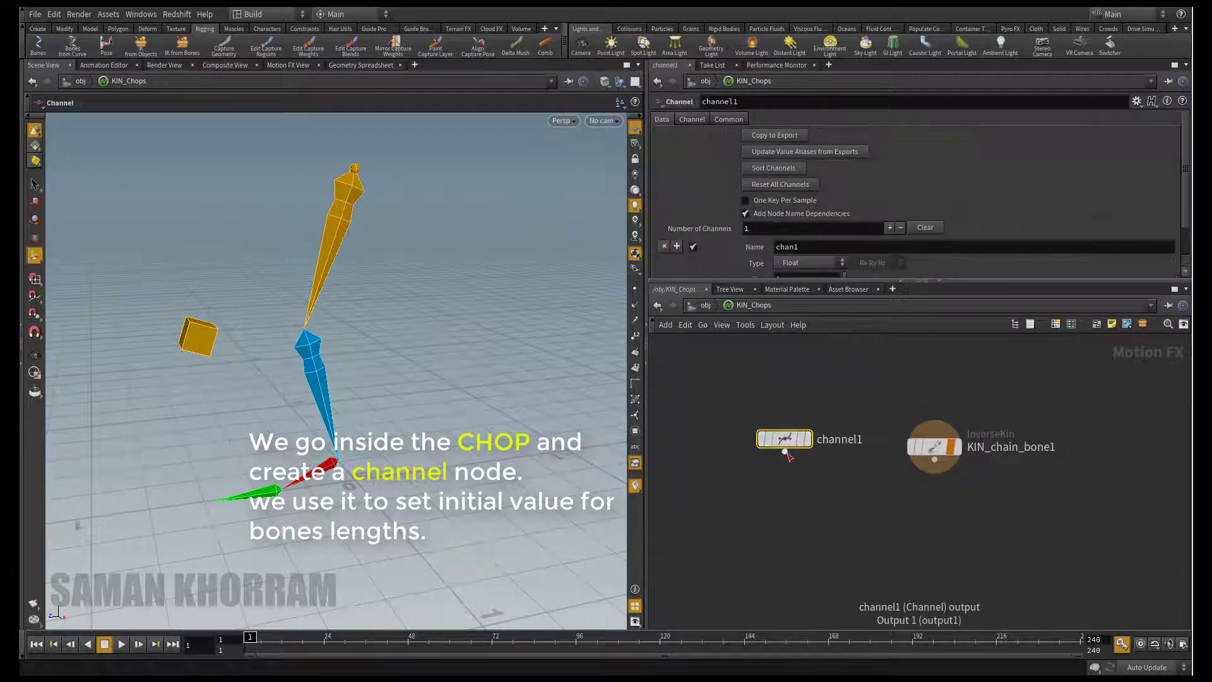
double_click(830, 440)
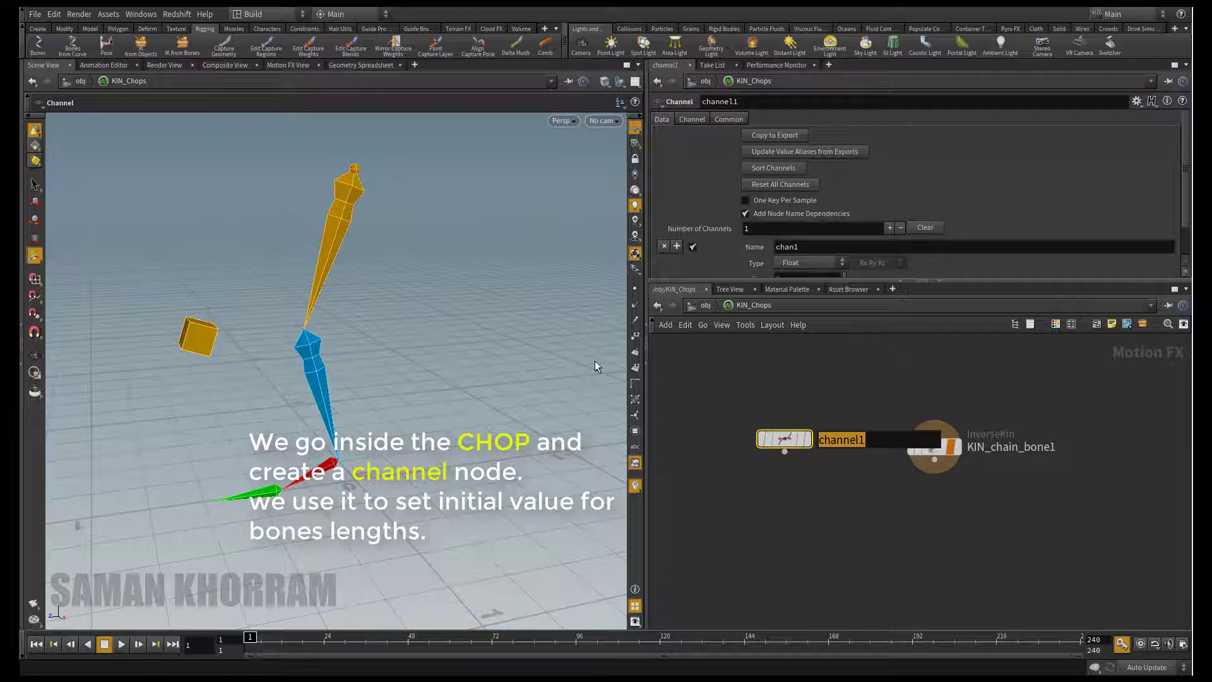
type("set_bone_length")
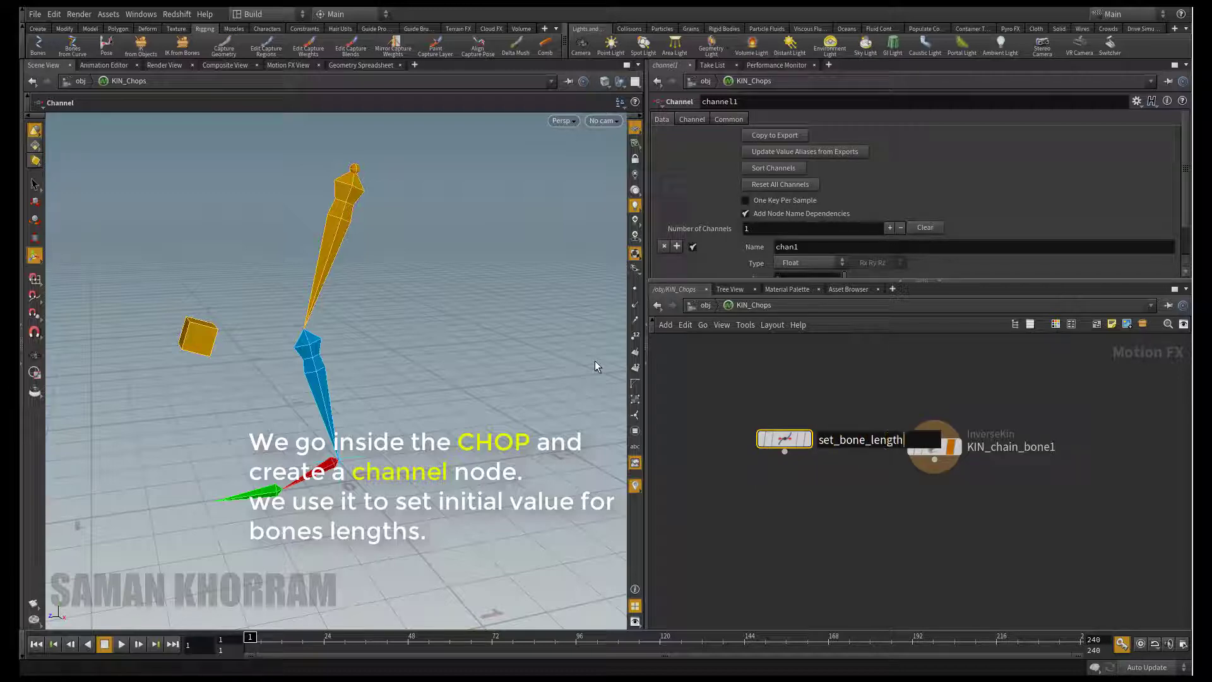
key("Return")
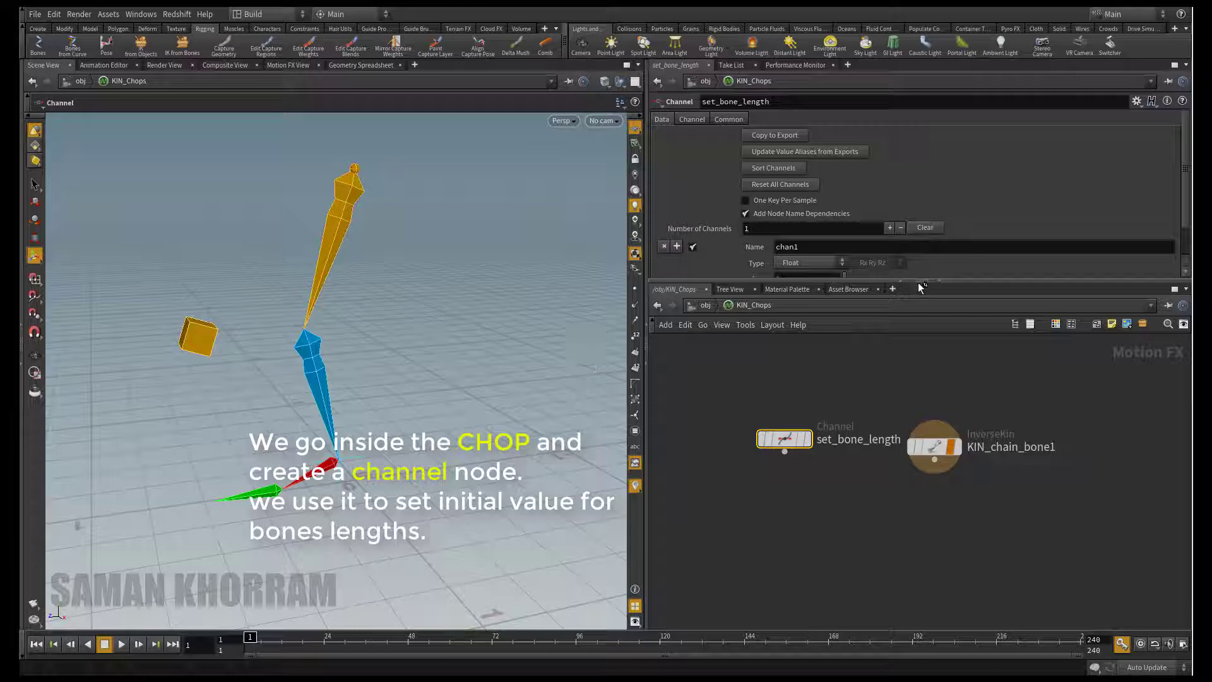
left_click_drag(920, 282, 920, 368)
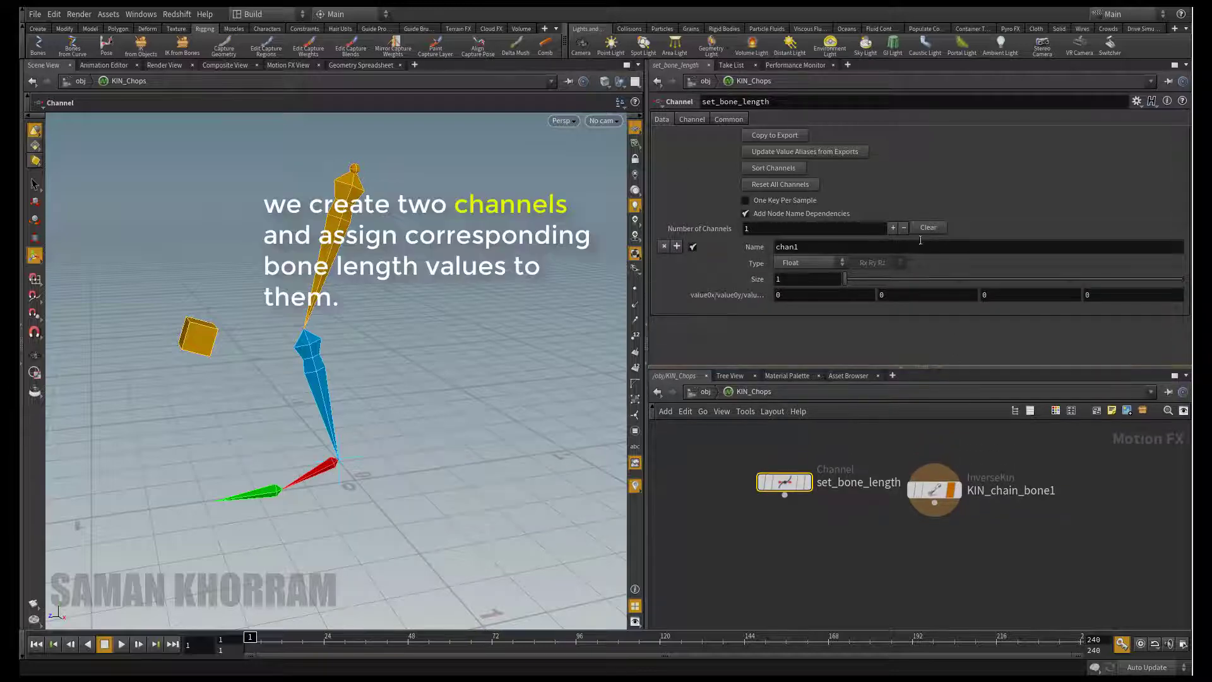
Rename chan1 to bone_length_1 and add a second channel named bone_length_2.
double_click(786, 246)
type("bo")
type("ne_leng")
type("th_1")
key("Return")
left_click(893, 229)
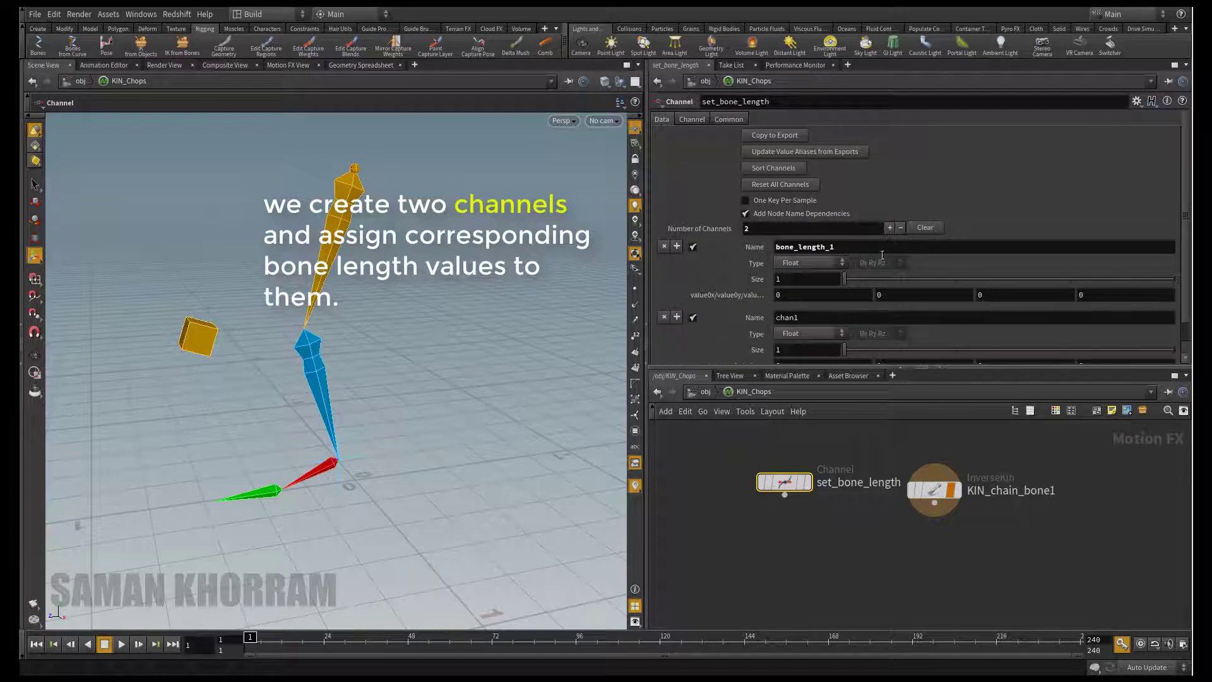
type("bon")
type("2")
key("Return")
Back at object level, copy chain_bone1's Bone Length value.
left_click(704, 396)
left_click(847, 483)
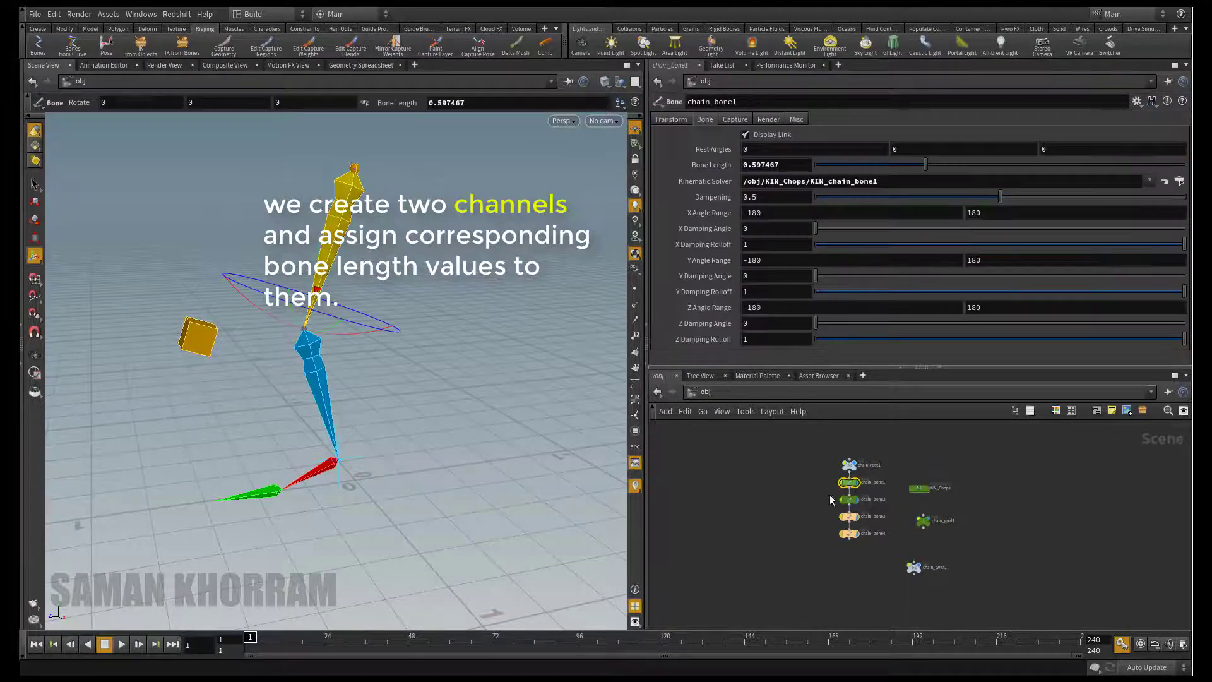
scroll(817, 481, "up", 2)
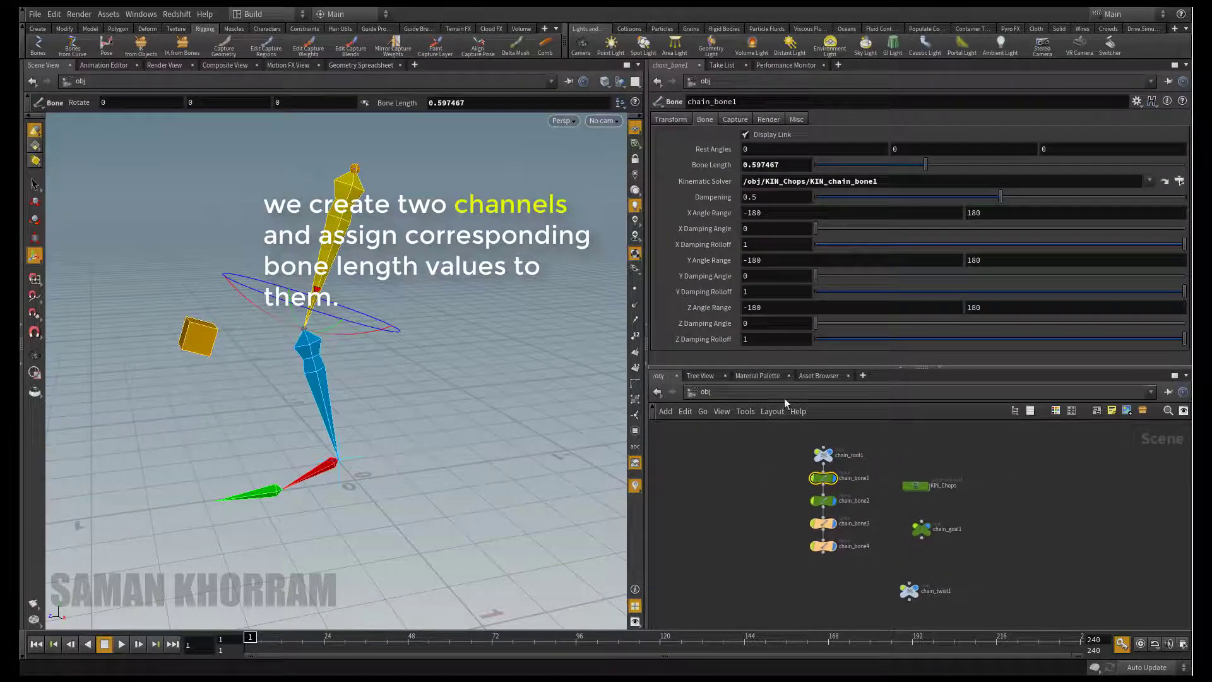
double_click(775, 163)
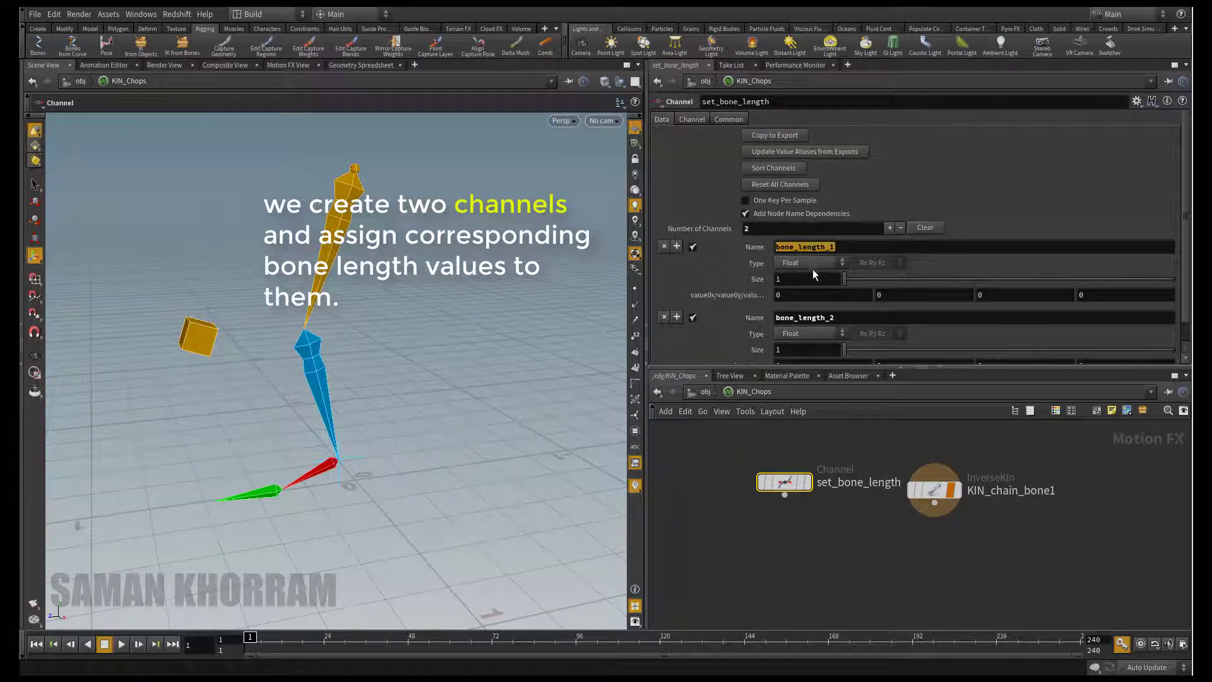
Set bone_length_1 to 0.597467 and bone_length_2 to 0.548045, copied from the bones.
left_click(792, 294)
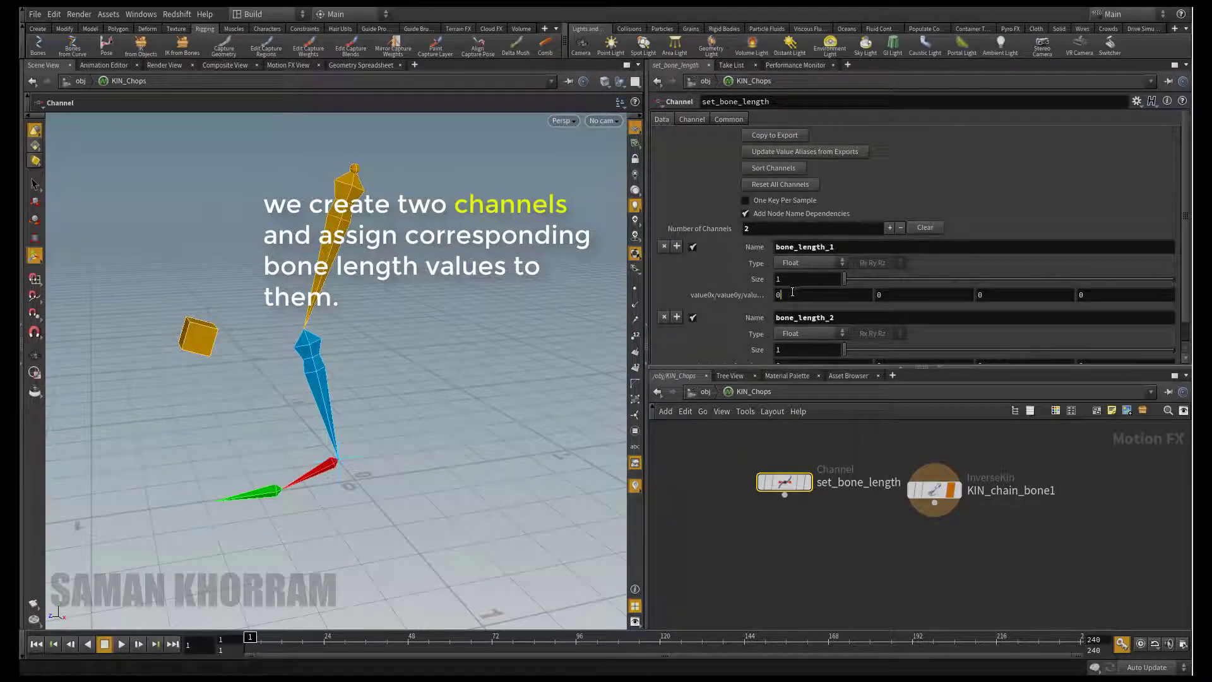
left_click(786, 531)
left_click(706, 392)
left_click(822, 500)
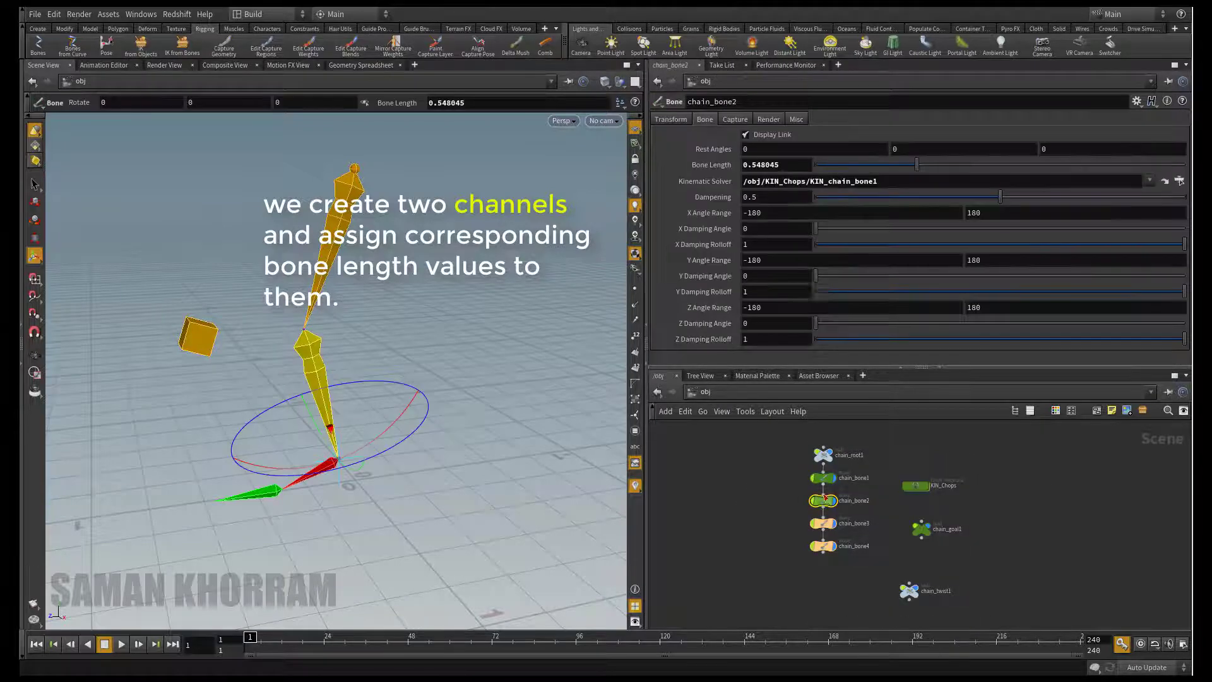
double_click(796, 168)
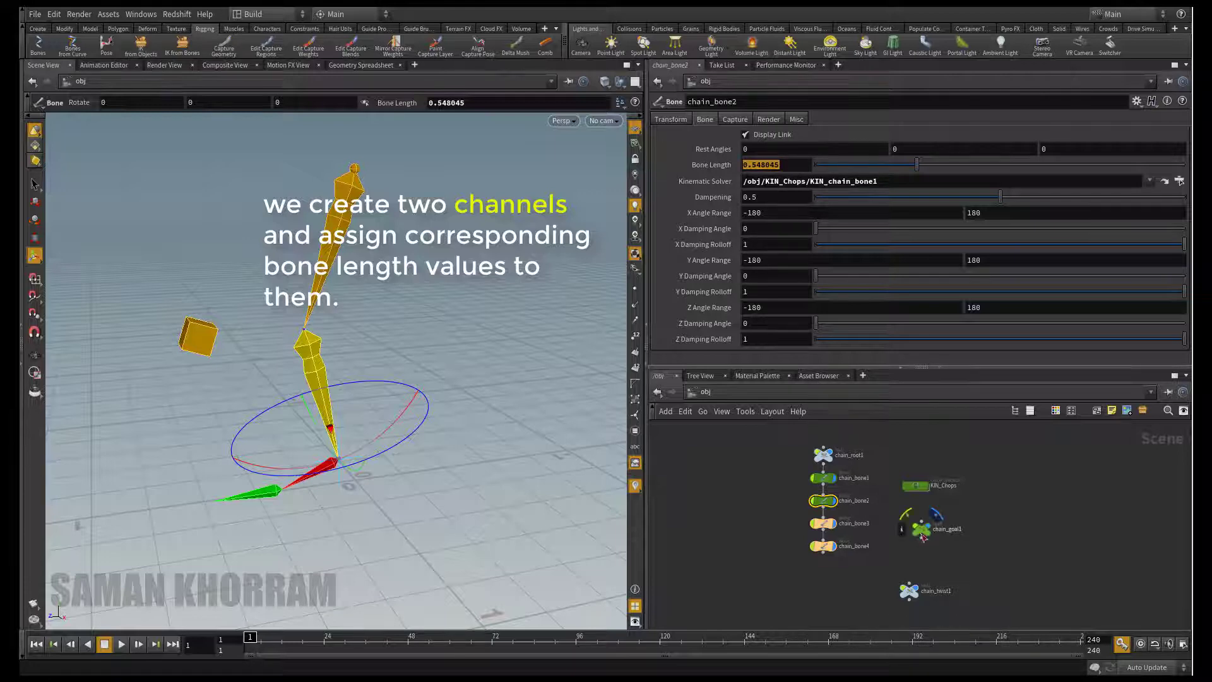
double_click(916, 485)
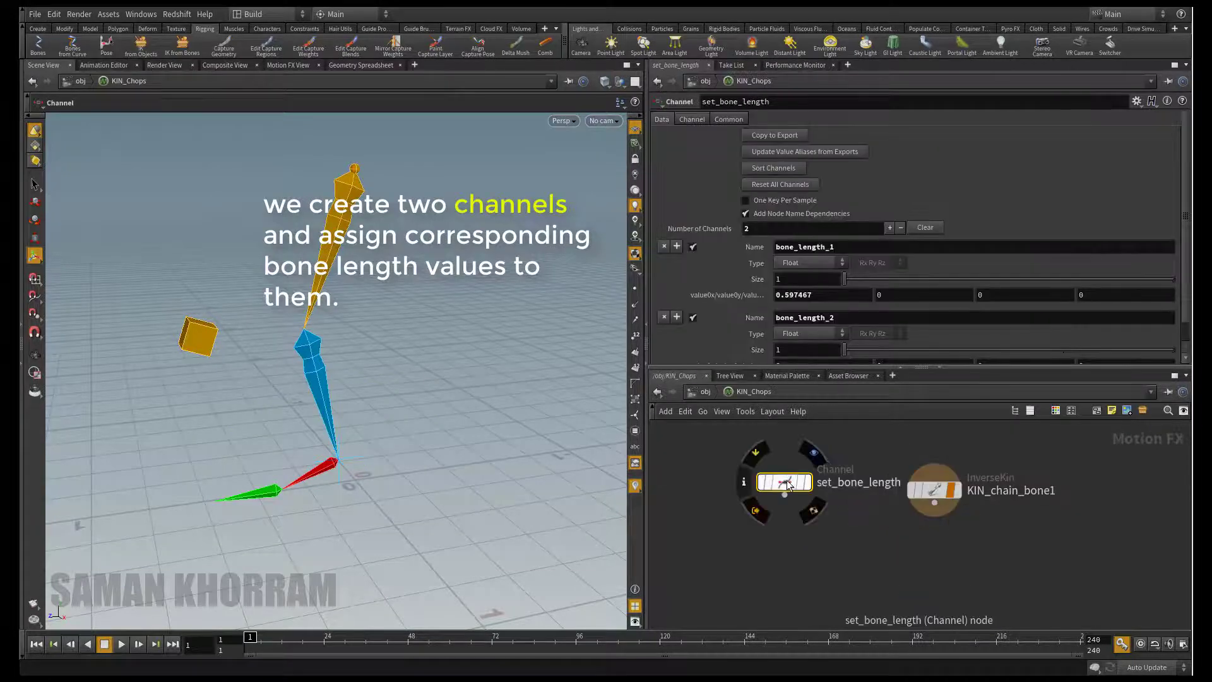
scroll(1175, 276, "down", 2)
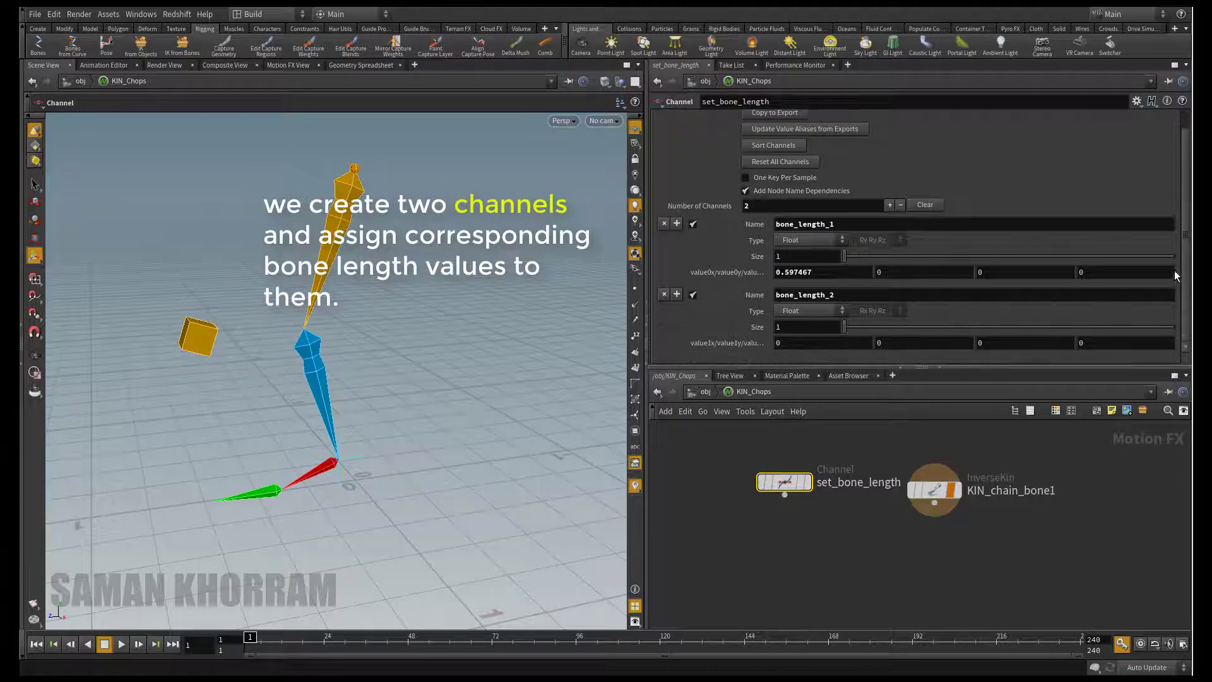
left_click(814, 343)
type("0.548045")
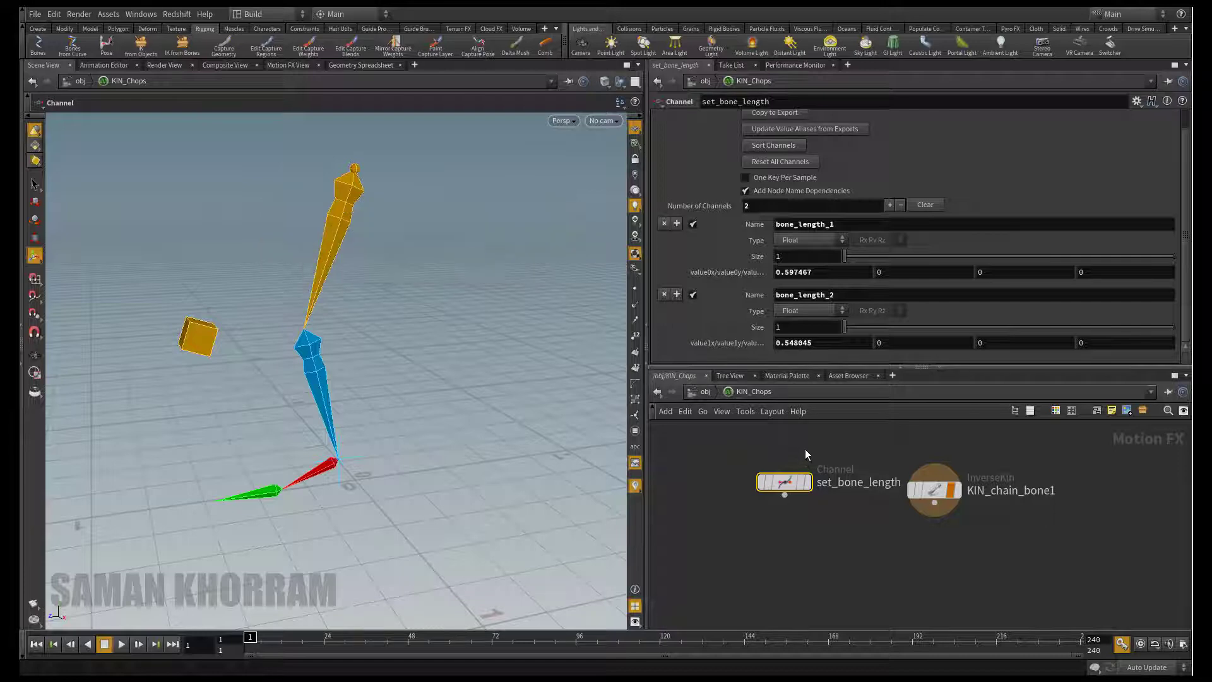
Add a Null named OUT after set_bone_length and inspect both nodes' channel values.
left_click(776, 490)
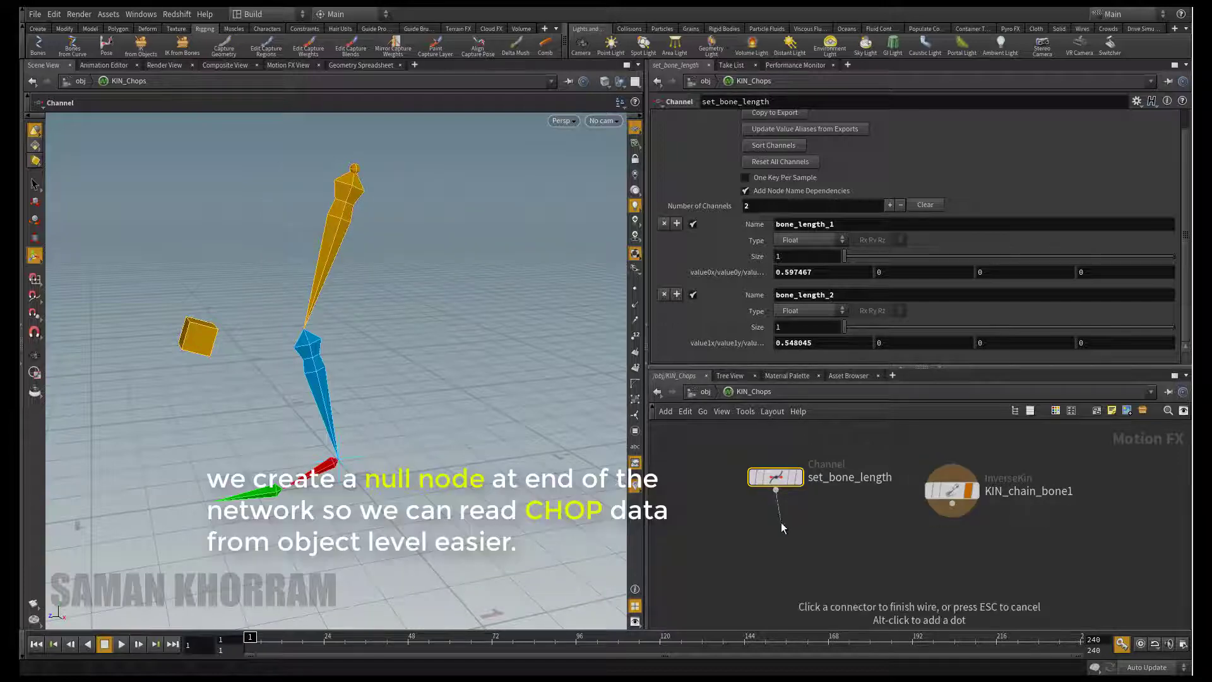
key("Tab")
type("null")
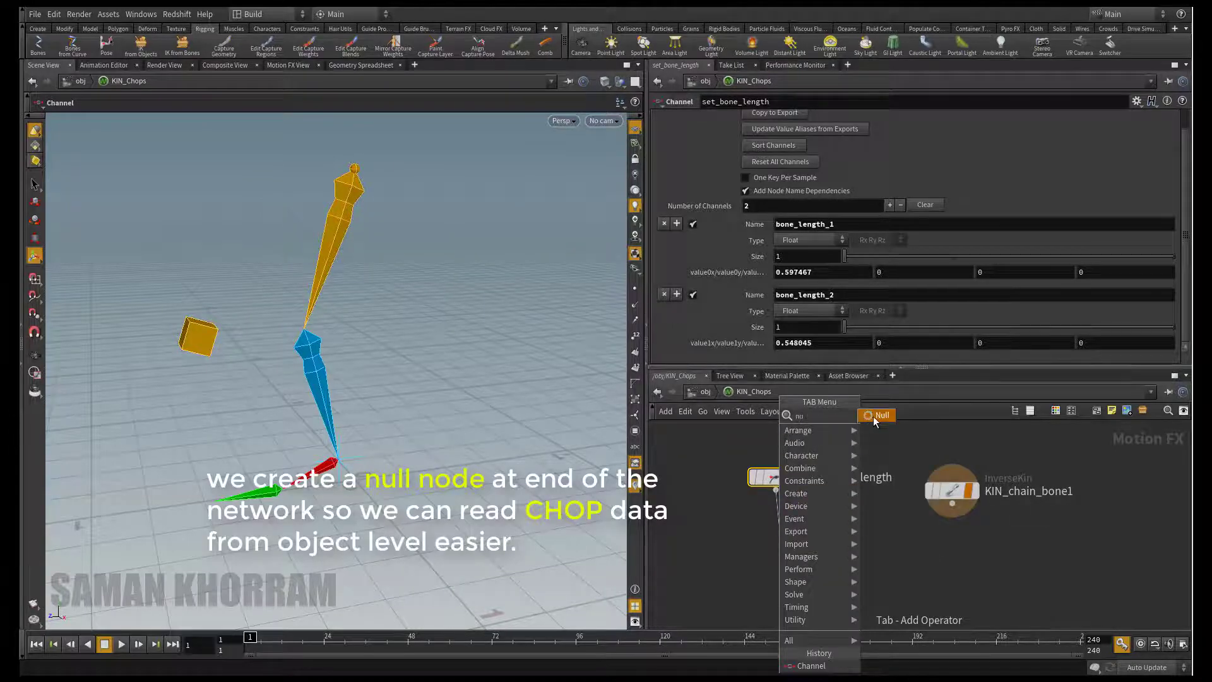
key("Return")
left_click(773, 547)
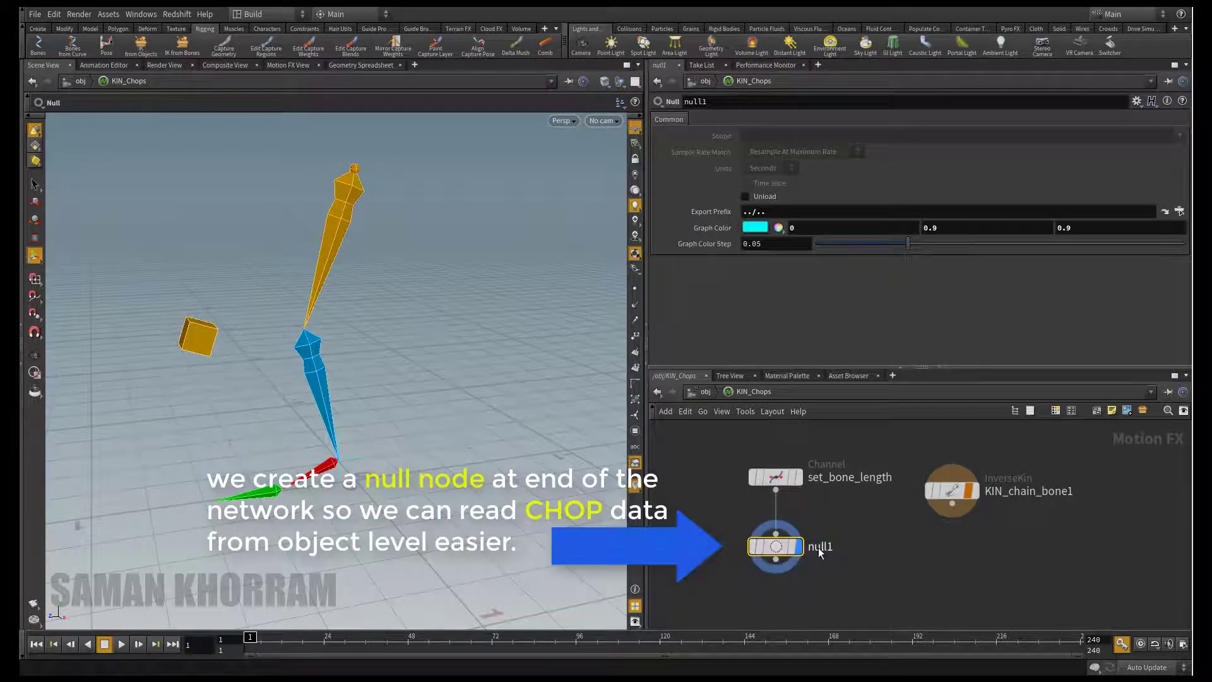
key("F2")
type("OUT")
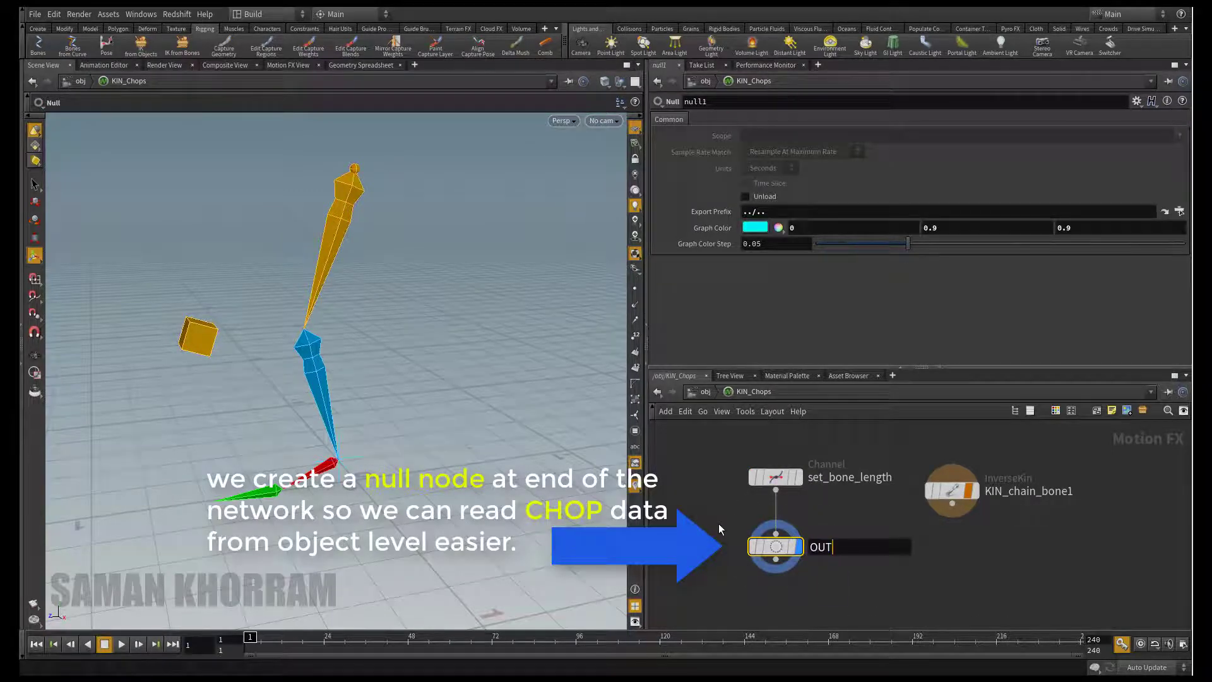
key("Return")
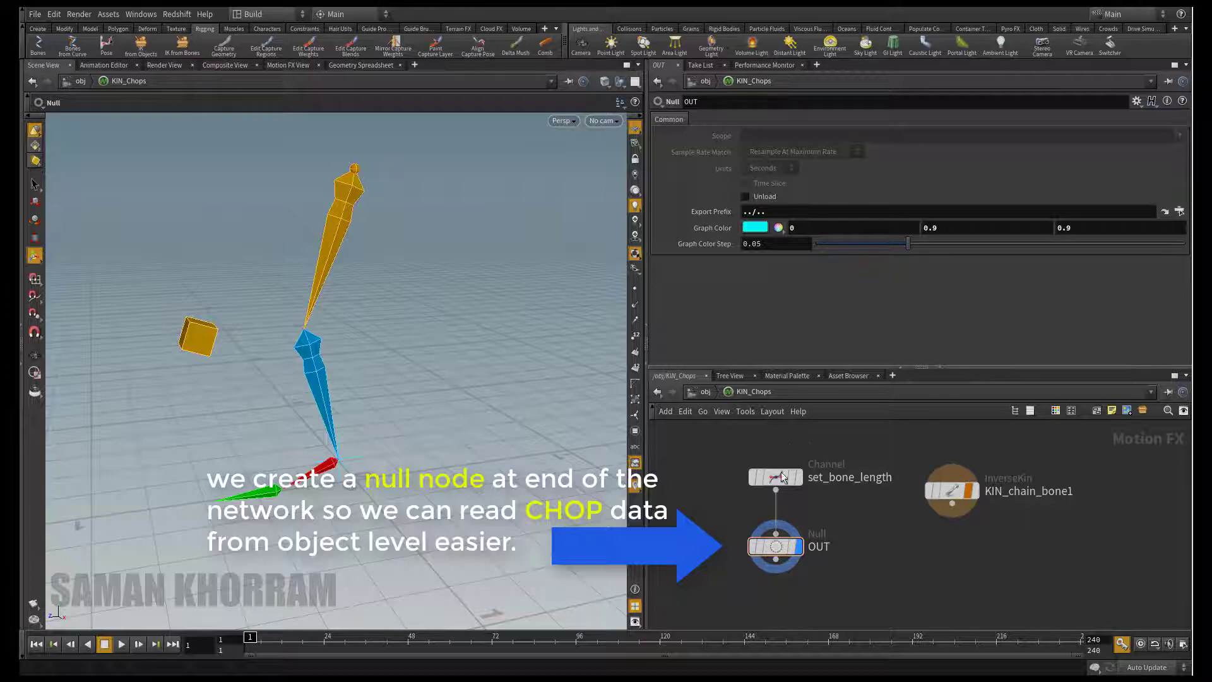
middle_click(778, 482)
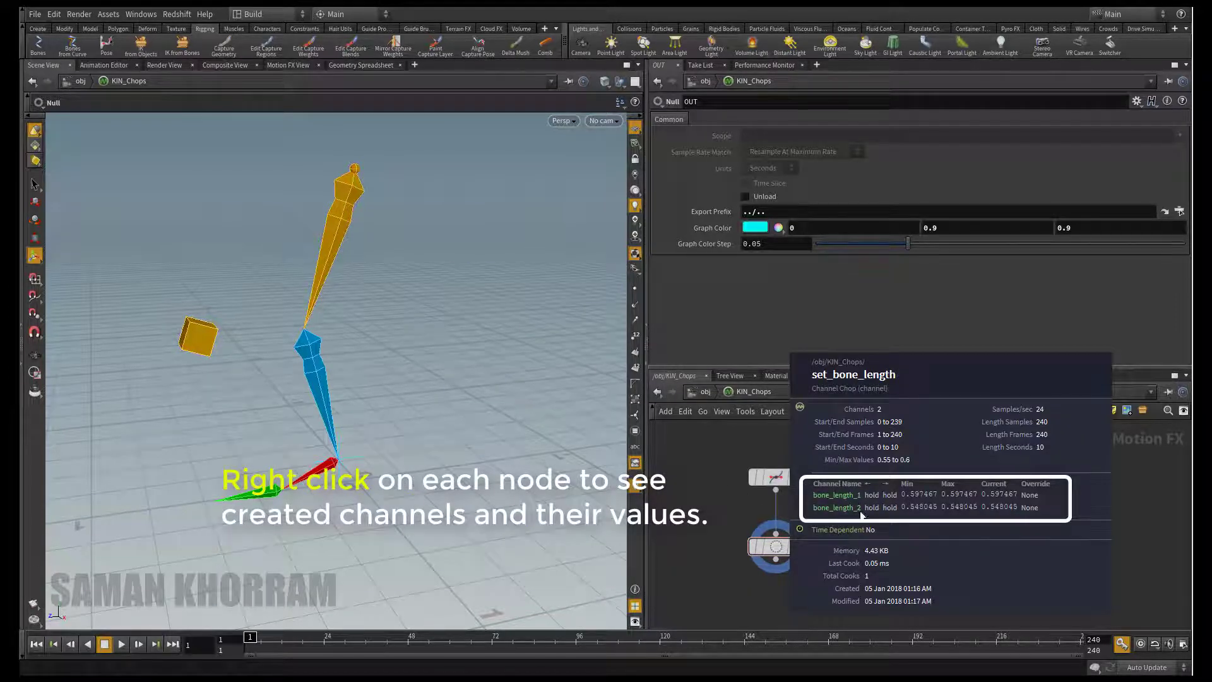
middle_click(776, 546)
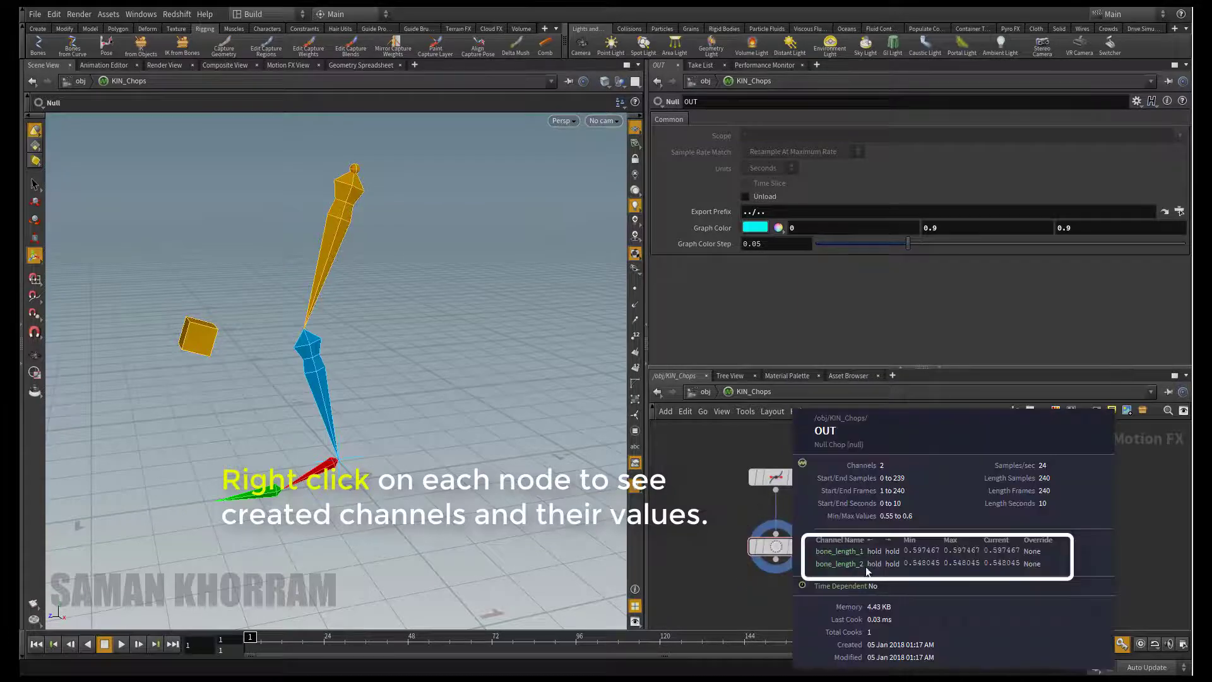
Drive chain_bone1's Bone Length with the expression chop("../KIN_Chops/OUT/bone_length_1").
key("u")
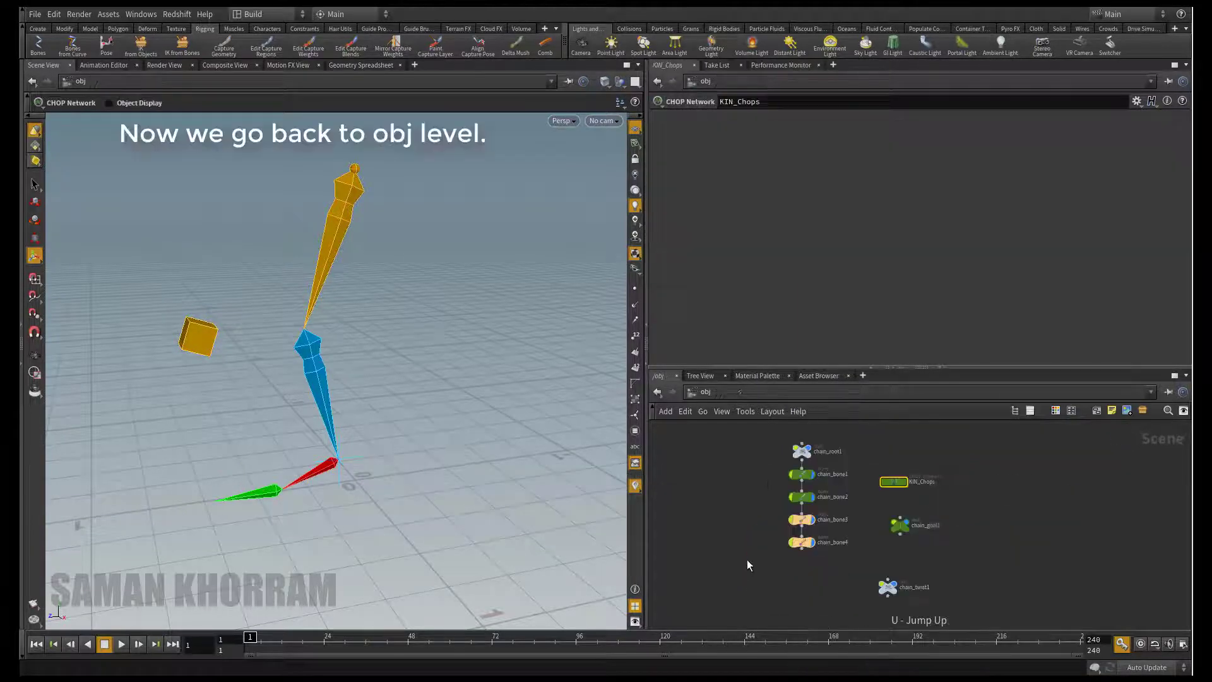
left_click(800, 474)
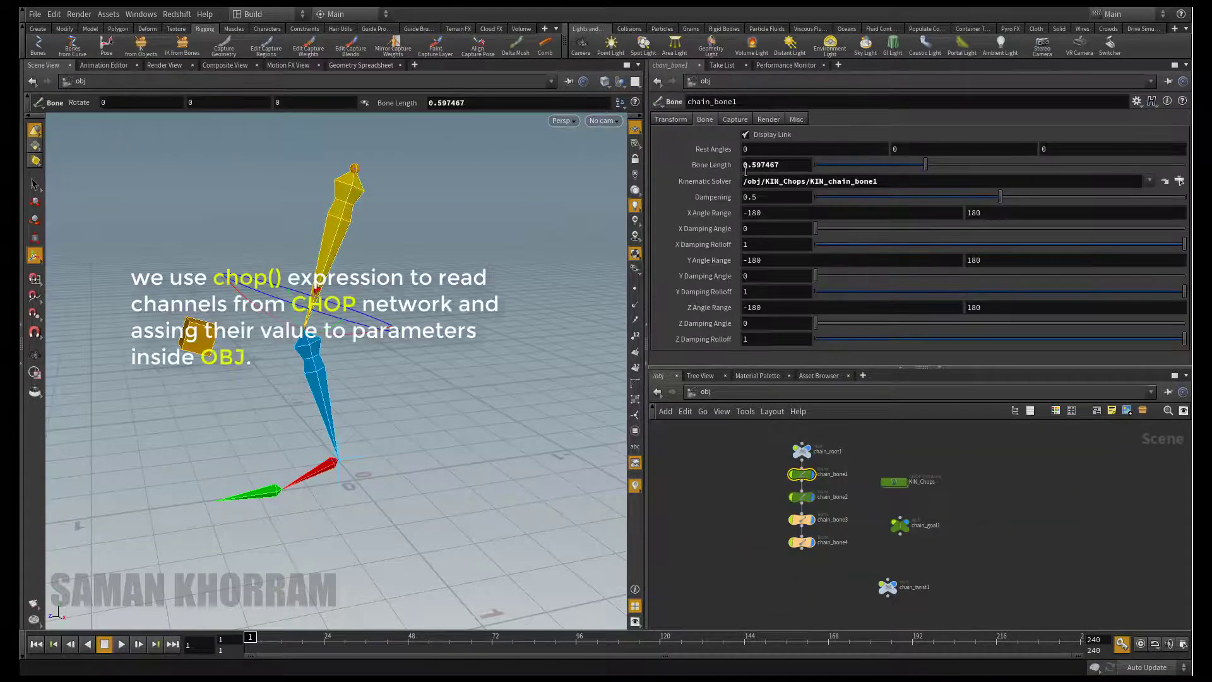
type("chop")
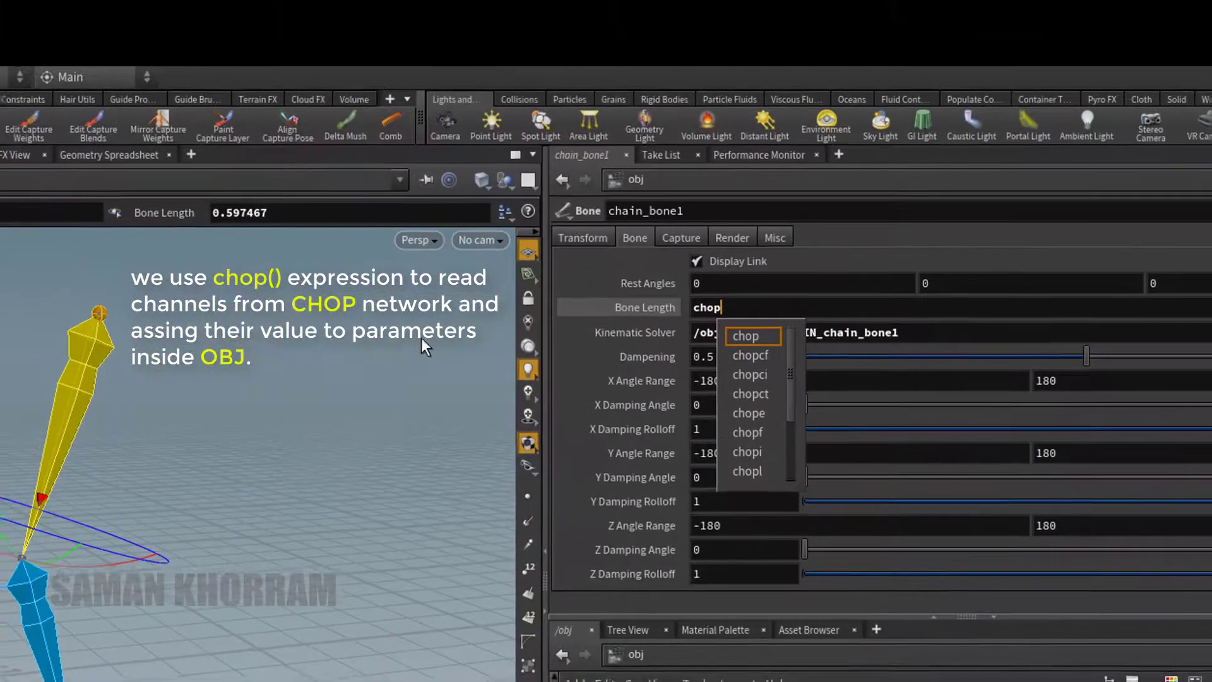
type("(\"")
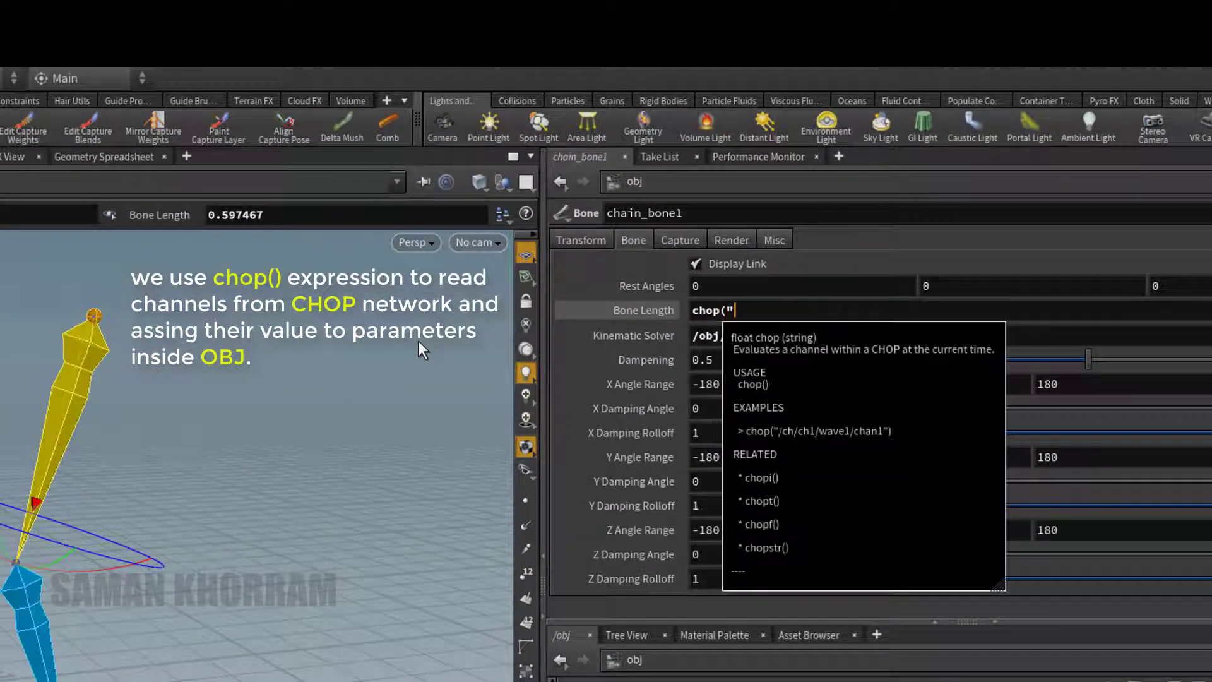
type("../")
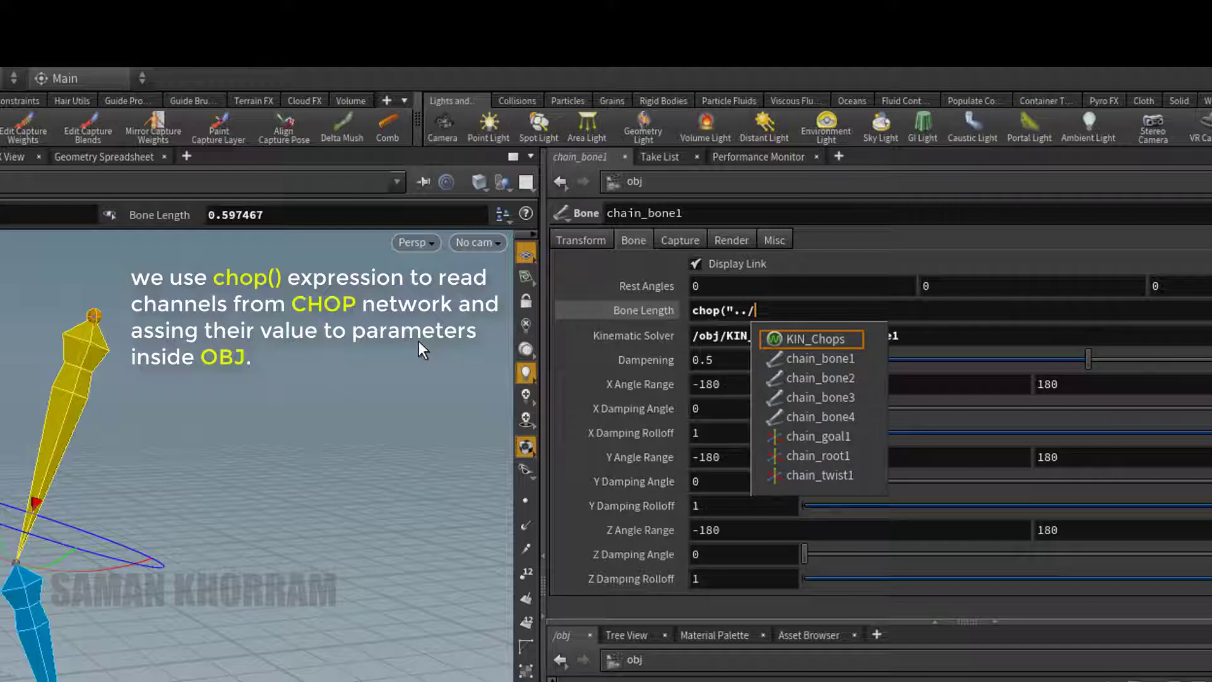
key("Tab")
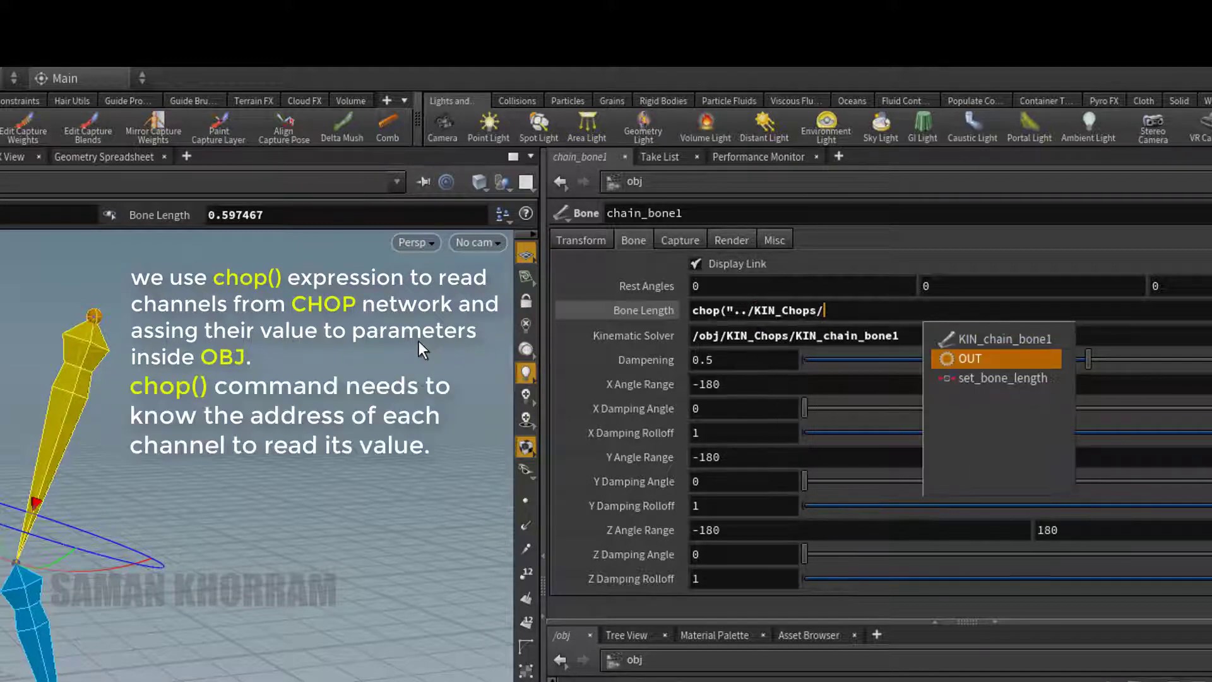
key("Tab")
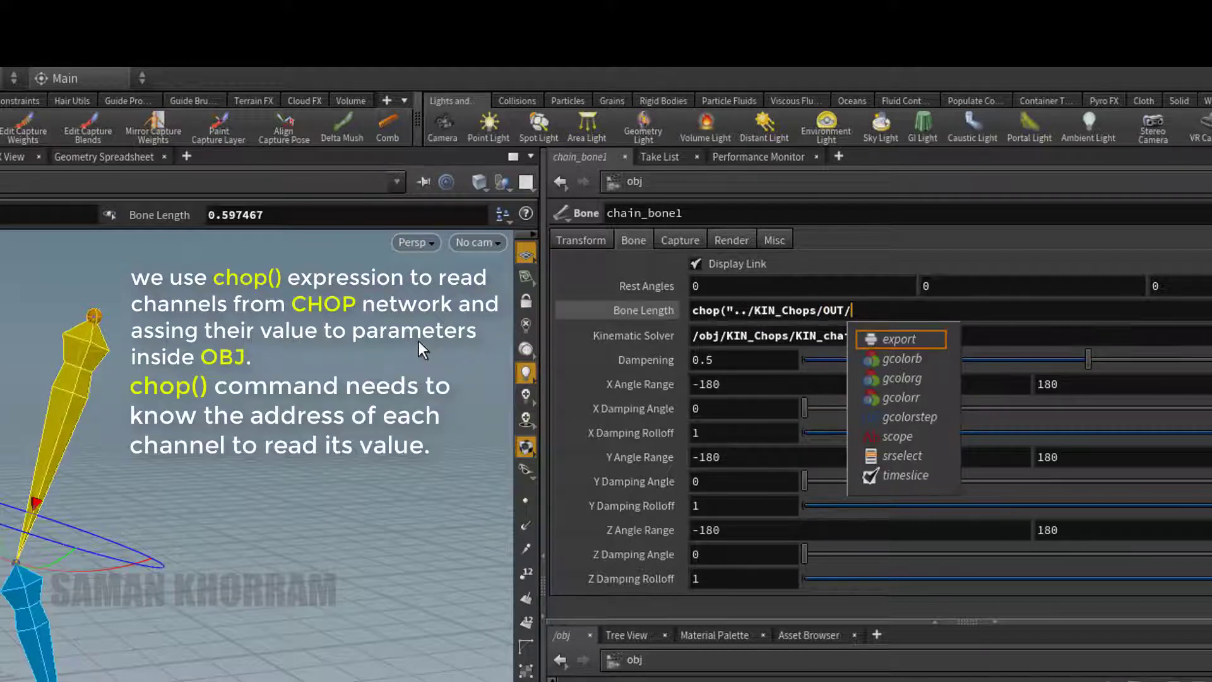
type("bone_length_1")
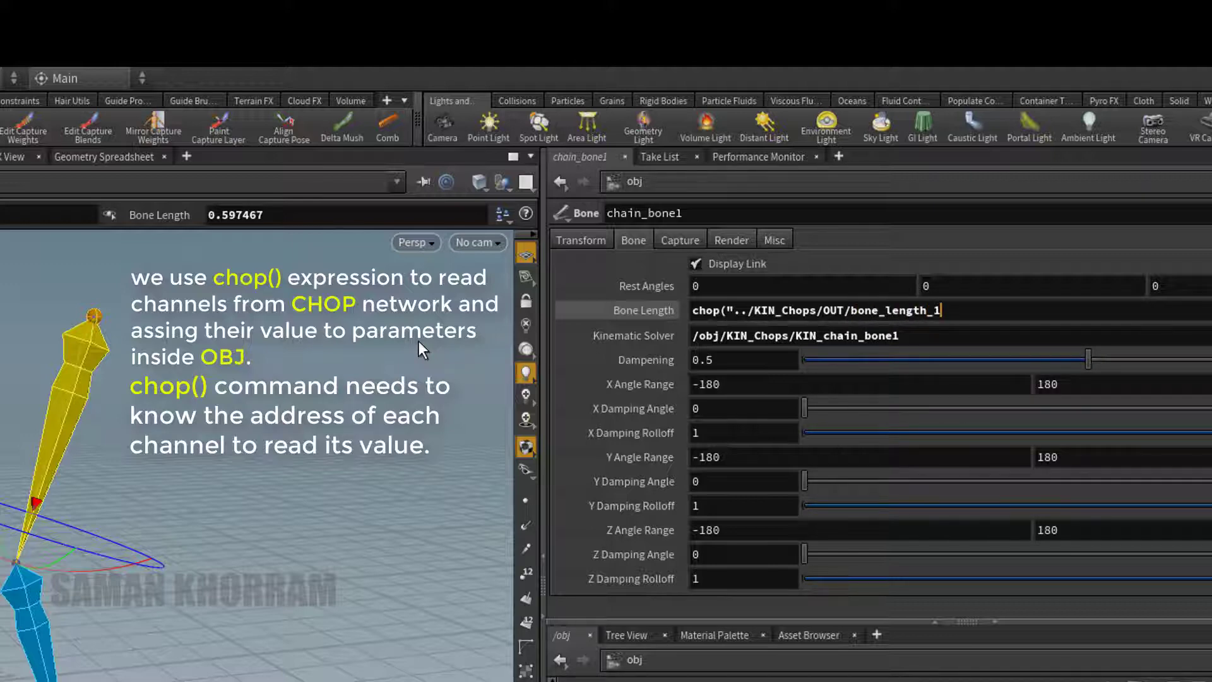
type("\")")
key("Return")
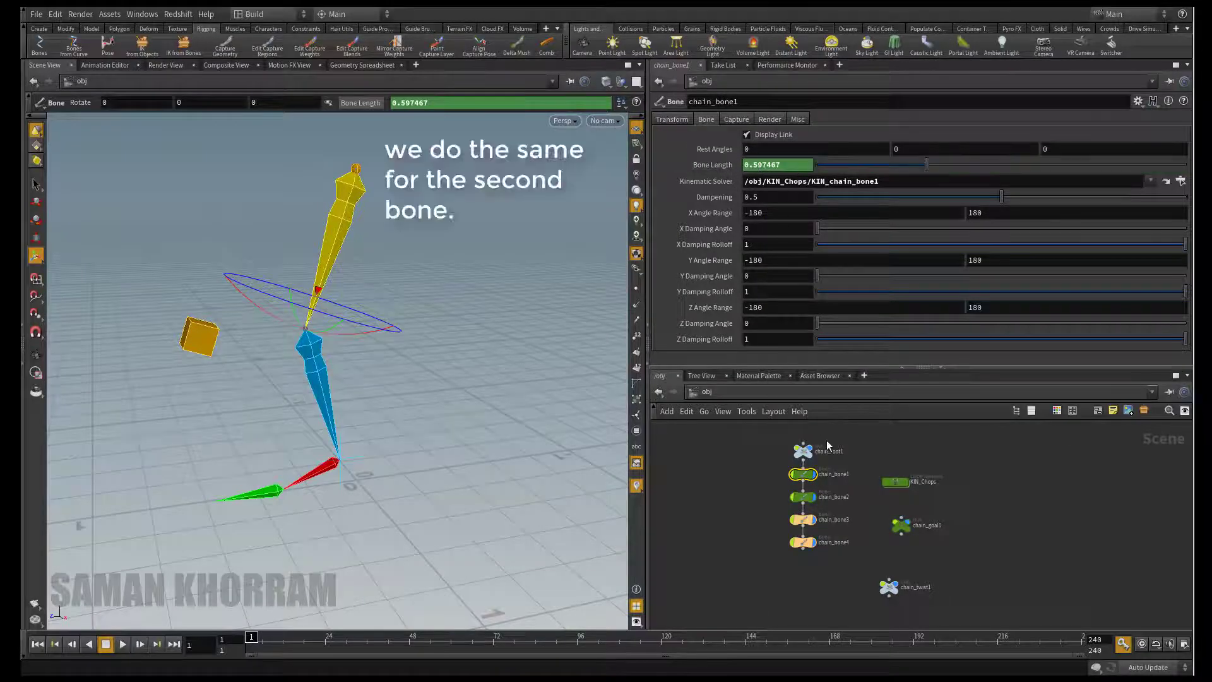
Paste the chop expression into chain_bone2's Bone Length, editing it to read bone_length_2.
left_click(803, 497)
right_click(779, 166)
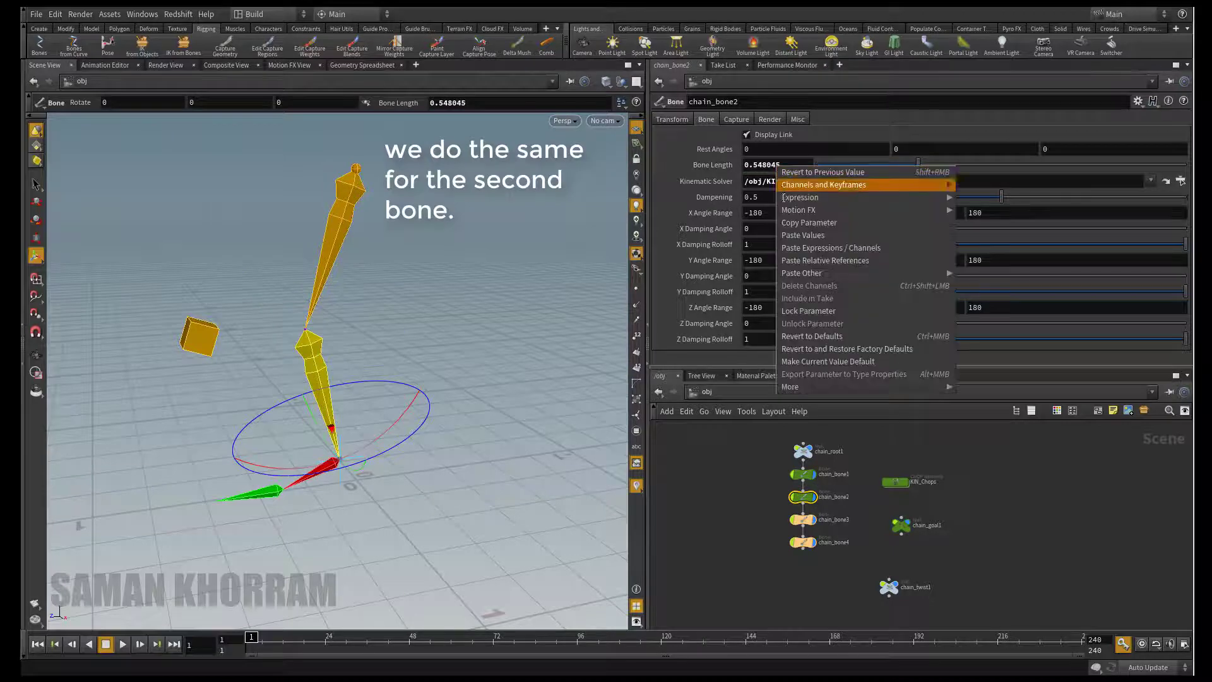
left_click(819, 248)
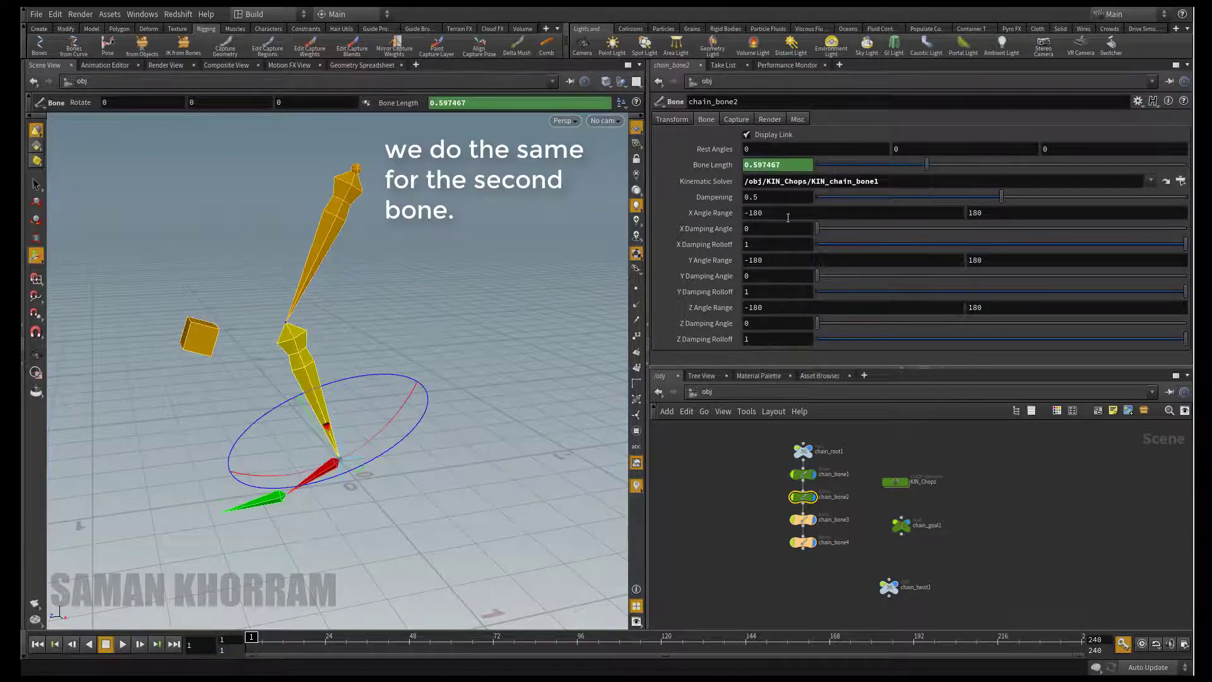
left_click(720, 167)
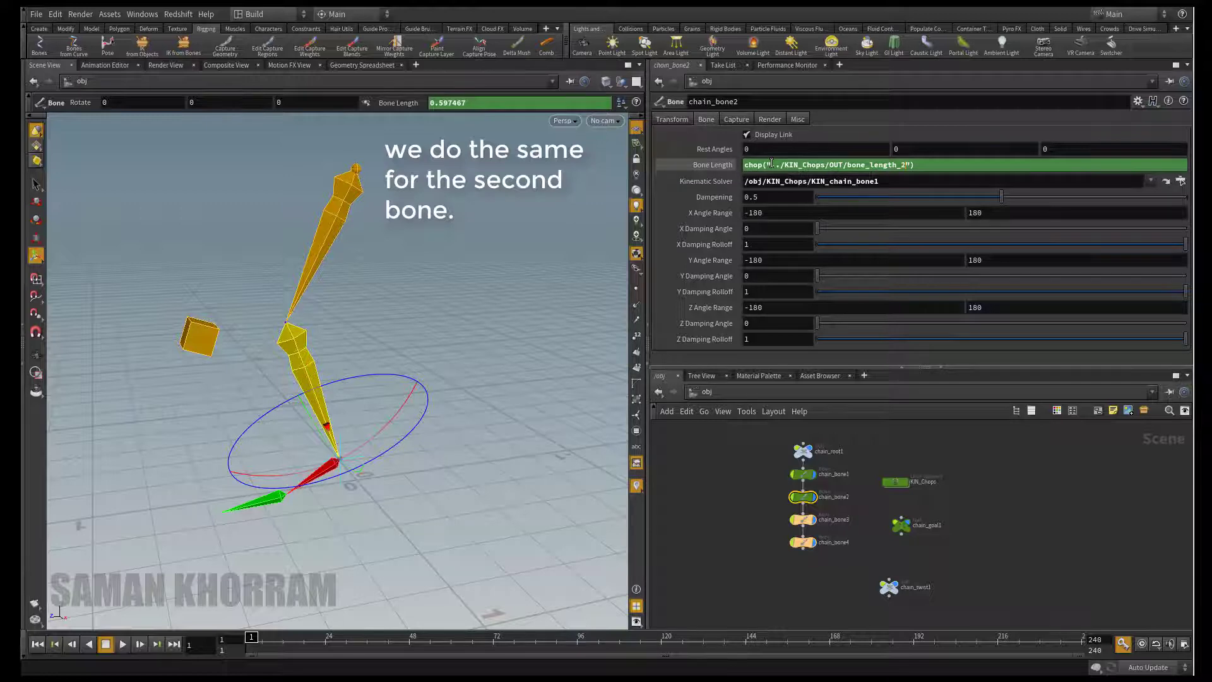
left_click(713, 165)
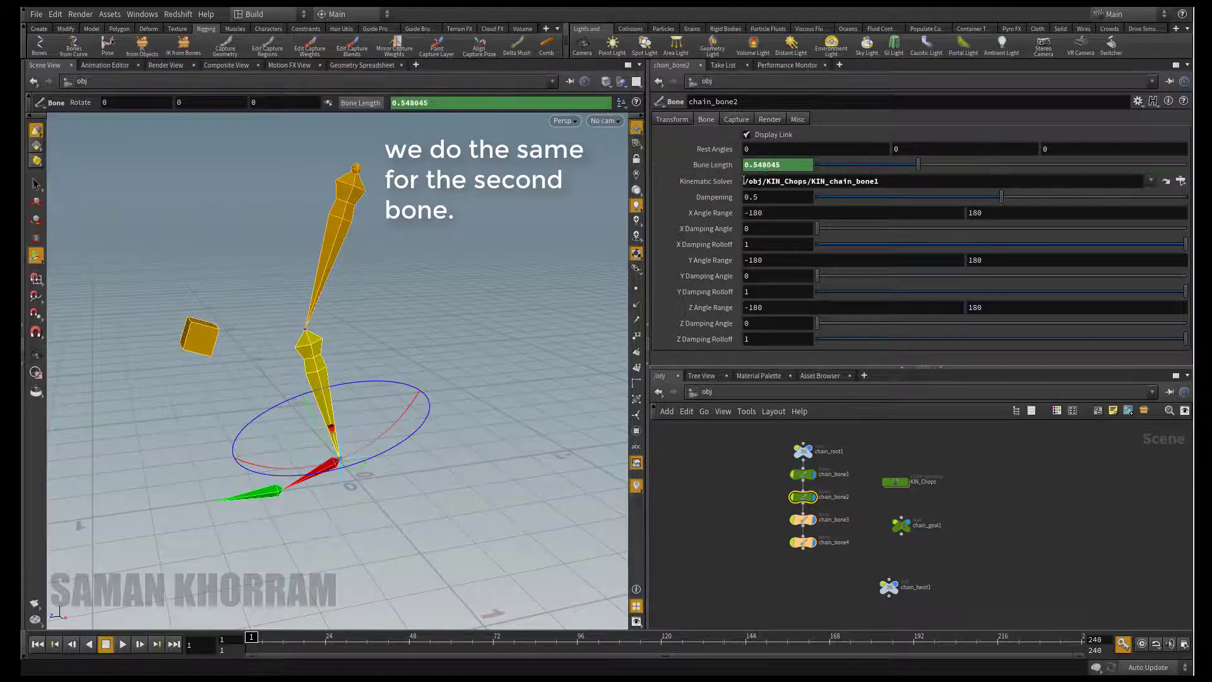
left_click(804, 474)
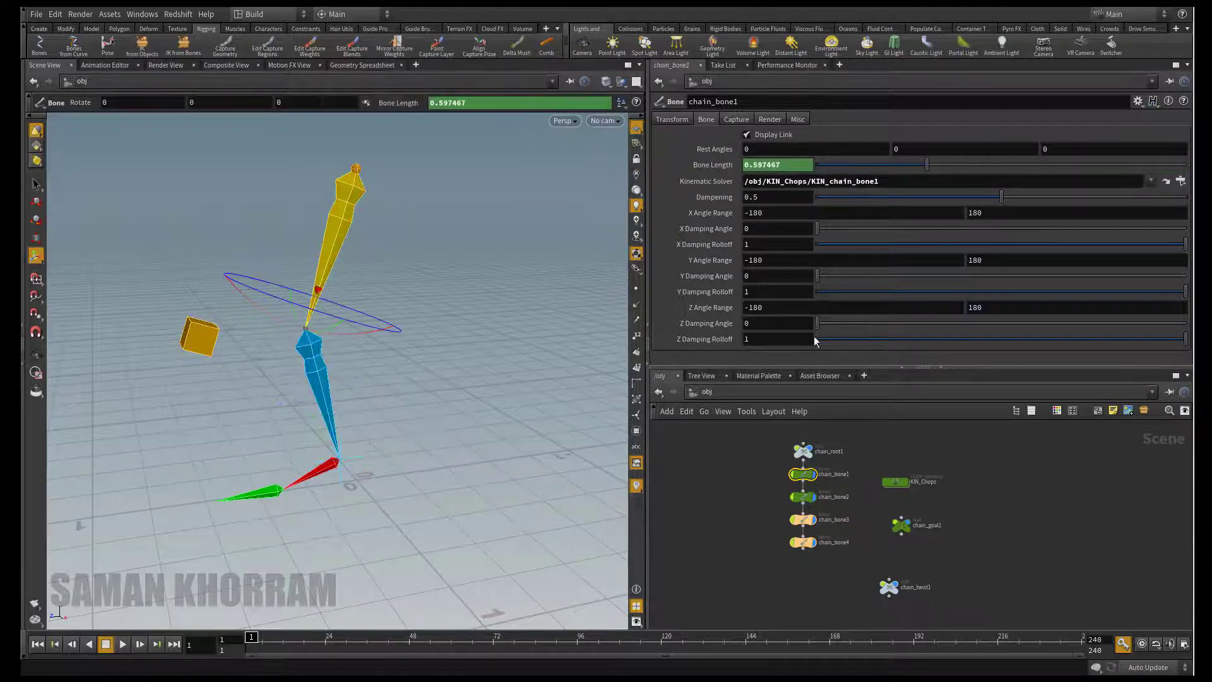
Inside KIN_Chops, test-stretch the set_bone_length bone values, undo the change, and lower OUT.
left_click(897, 483)
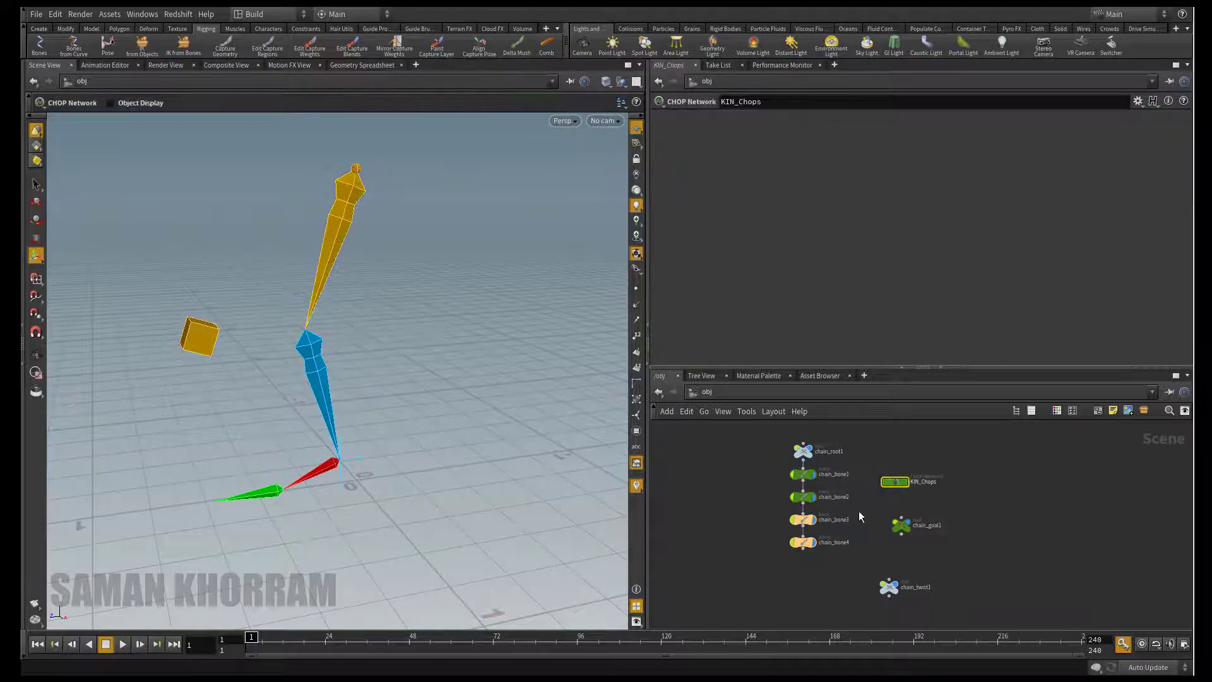
double_click(896, 483)
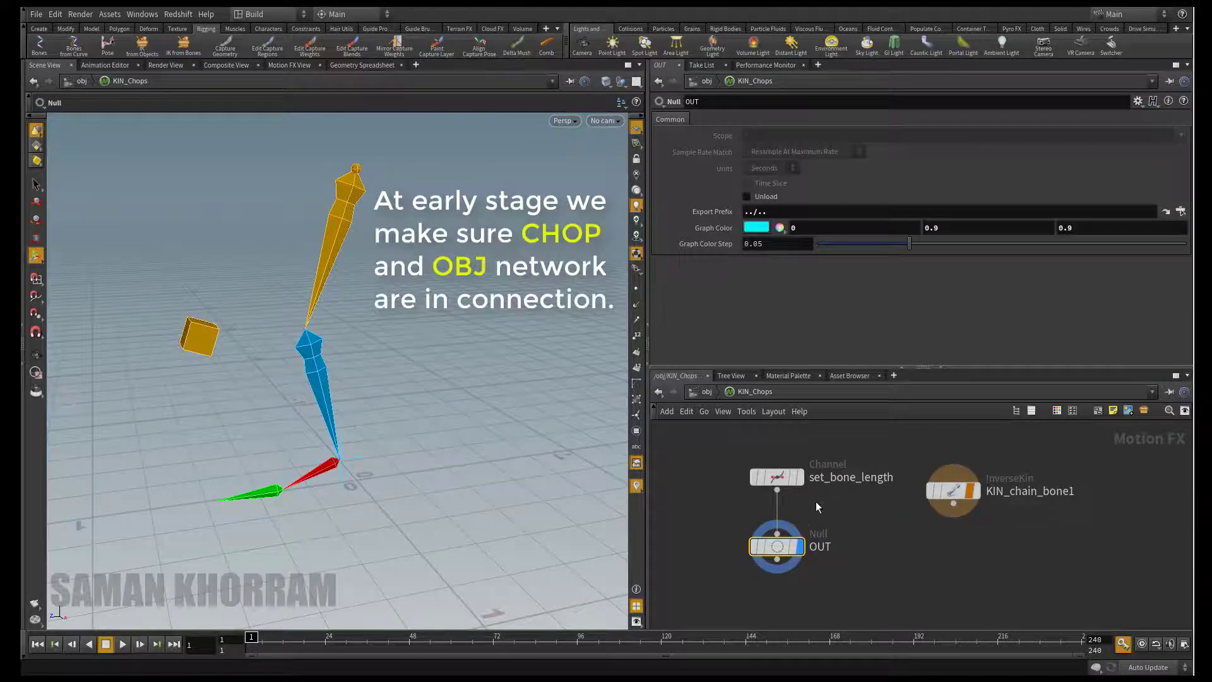
left_click(782, 478)
mouse_move(818, 272)
middle_mouse_down()
mouse_move(840, 276)
mouse_move(817, 276)
middle_mouse_up()
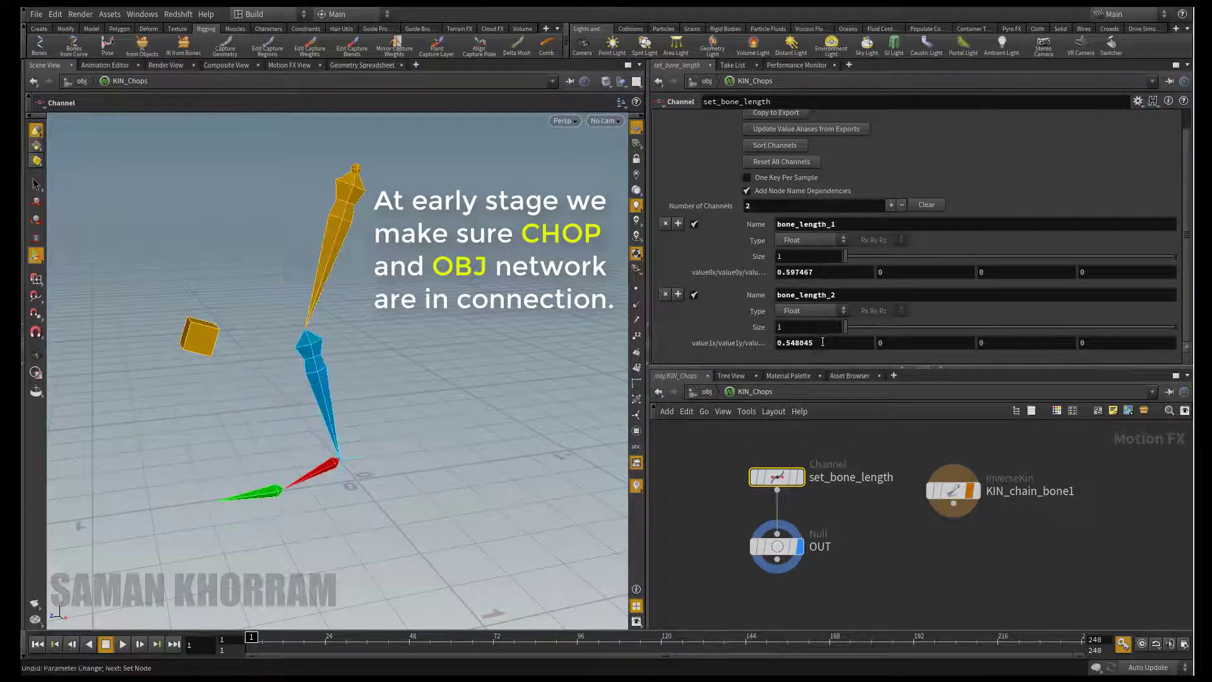
middle_click_drag(819, 343, 864, 338)
key("ctrl+z")
left_click_drag(773, 546, 773, 579)
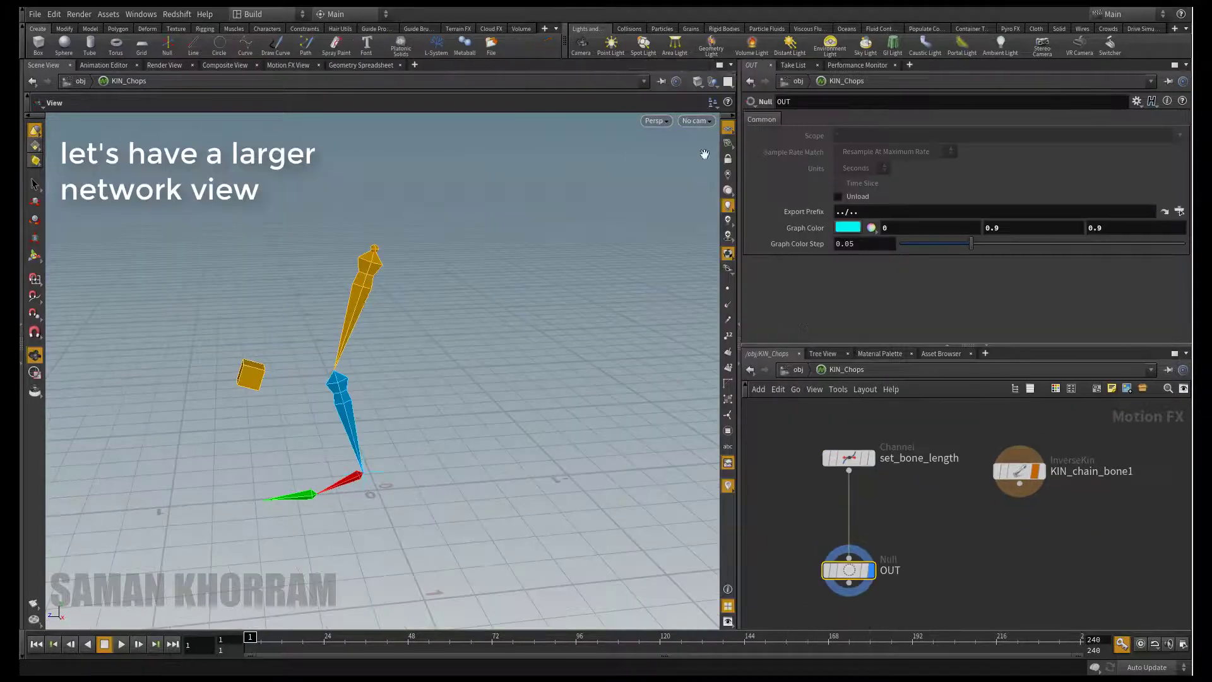
Split the viewport left/right and make the new pane a Network View.
left_click(731, 66)
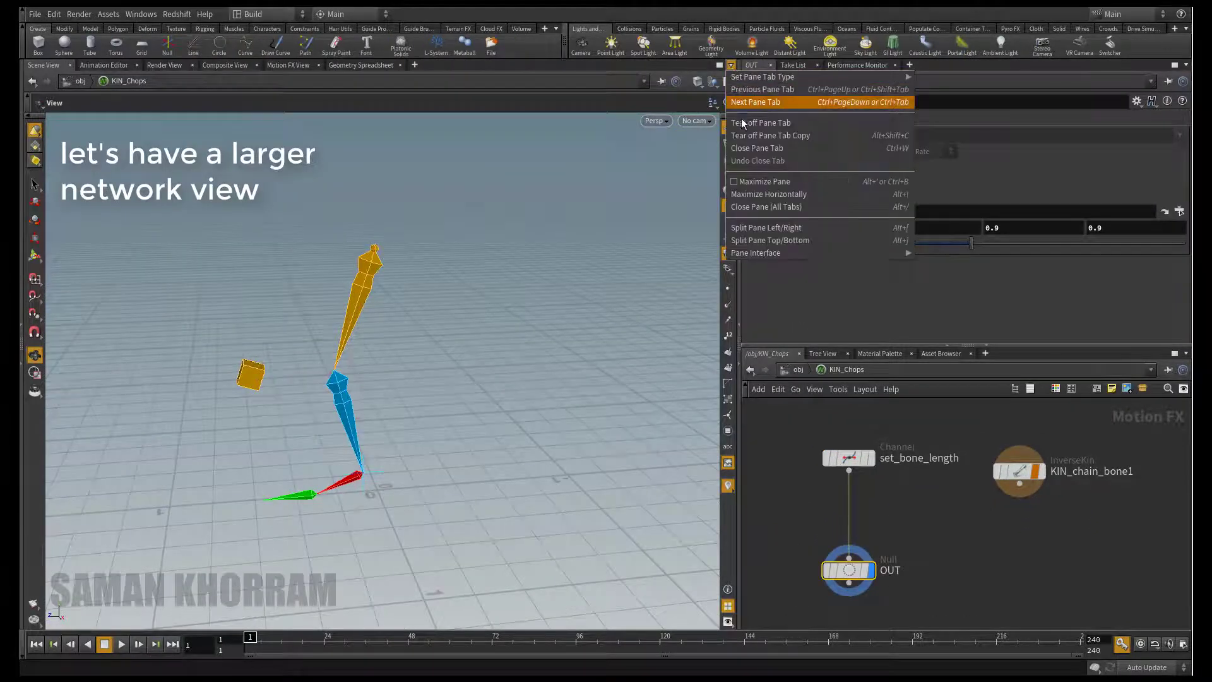
left_click(750, 229)
left_click(417, 66)
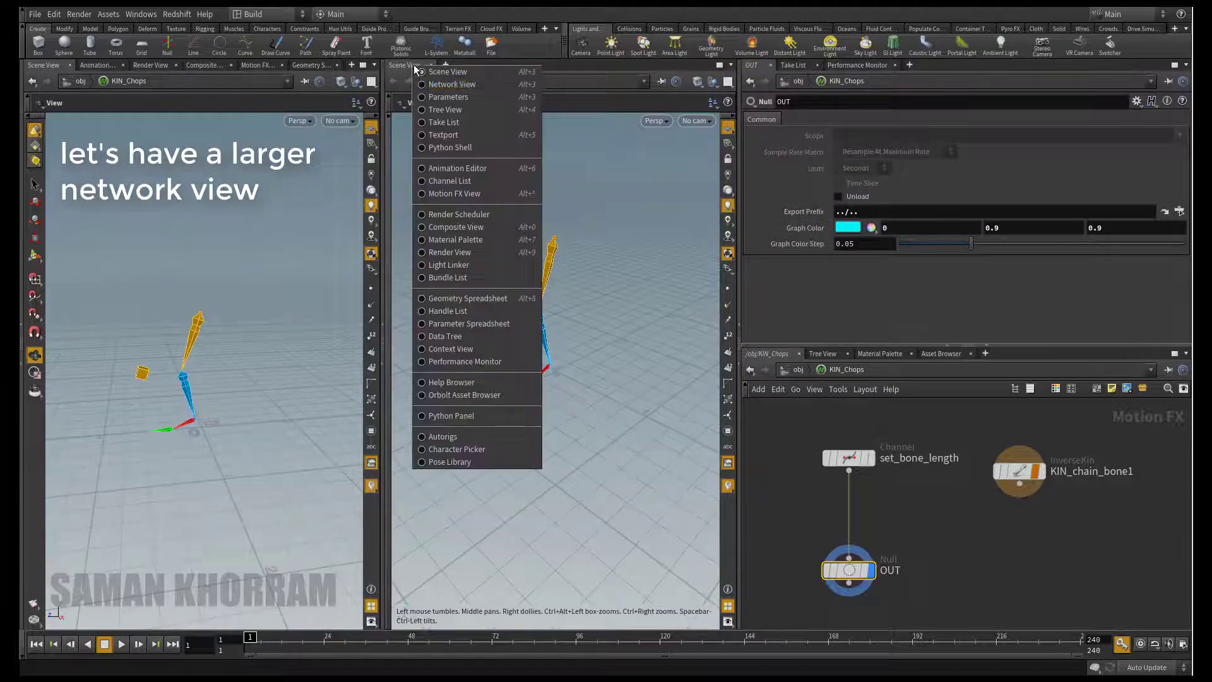
left_click(437, 86)
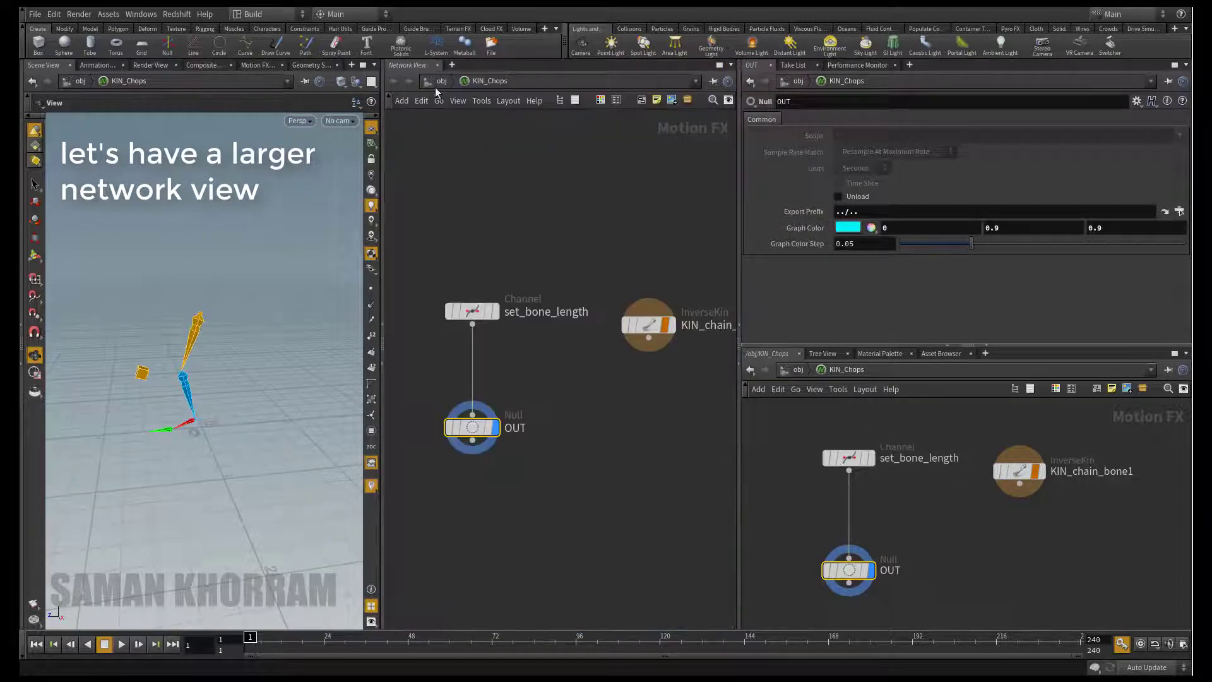
Collapse the old lower network pane, frame all nodes, and move KIN_chain_bone1 right.
left_click(987, 347)
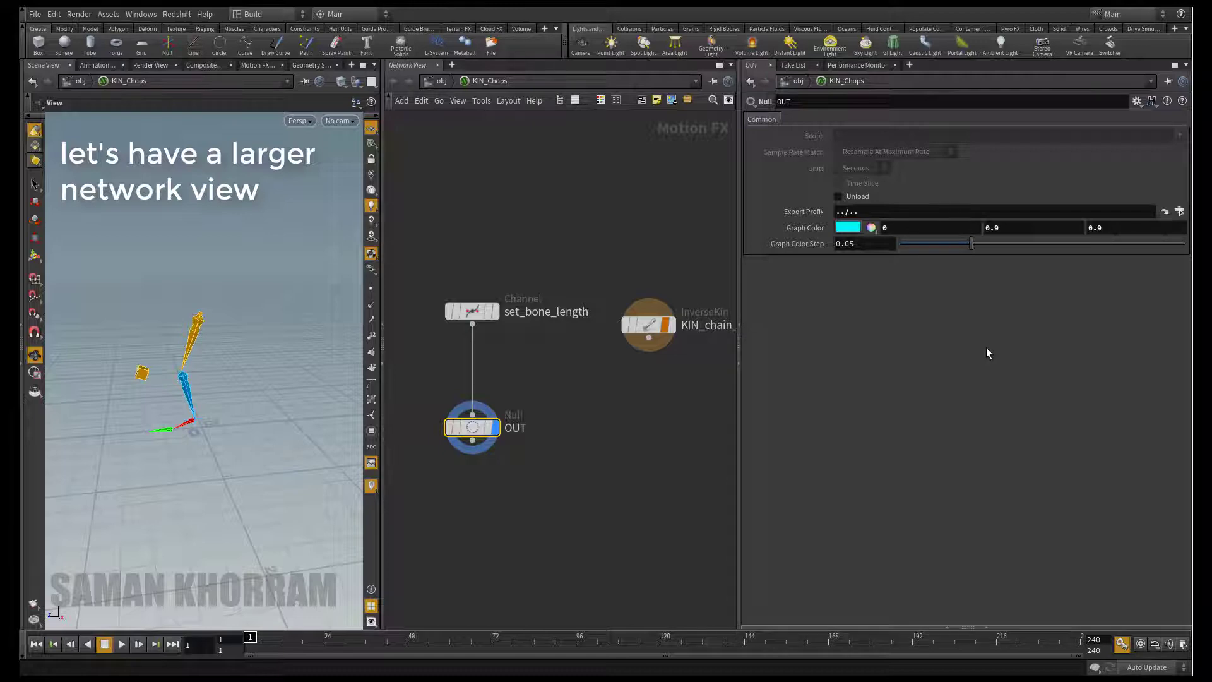
left_click(741, 414)
key("h")
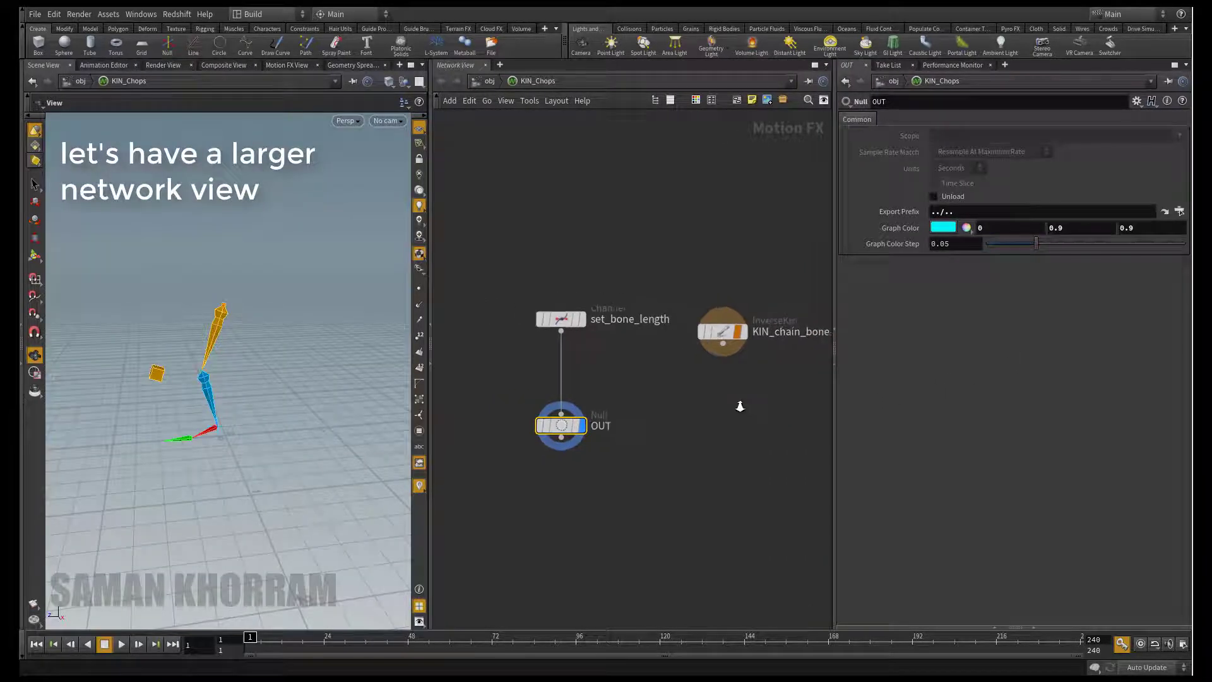
left_click_drag(688, 362, 833, 362)
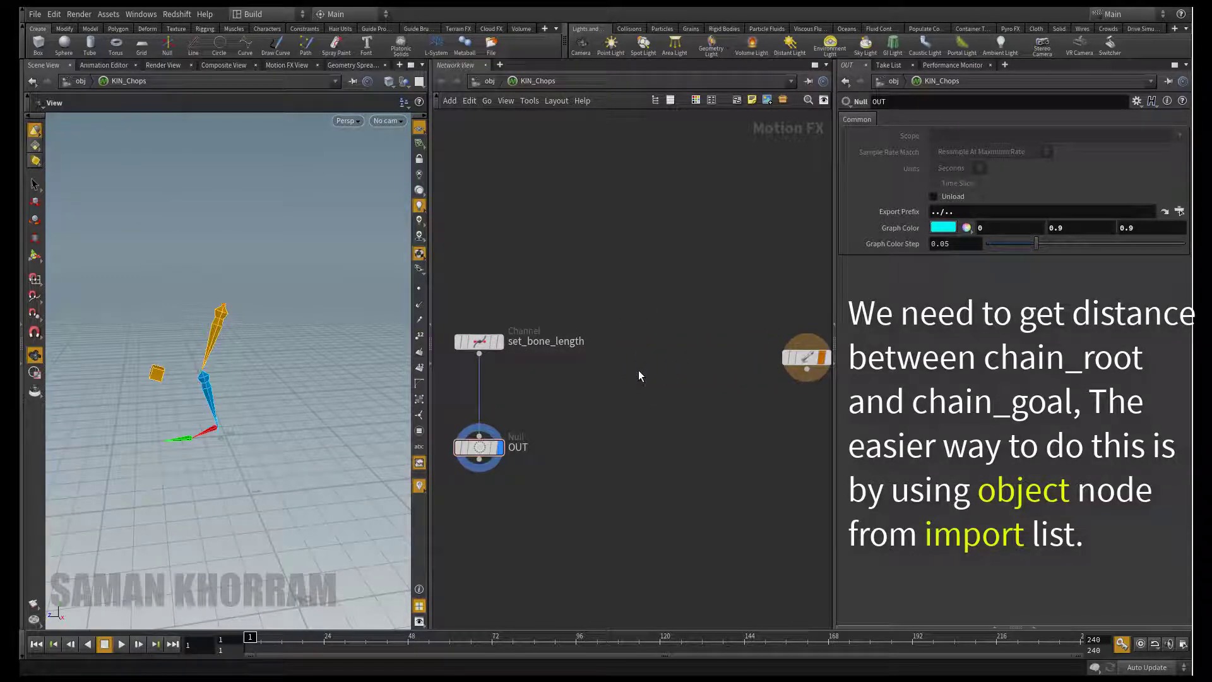
Add an Object CHOP, object1, with chain_goal1 as its target.
key("Tab")
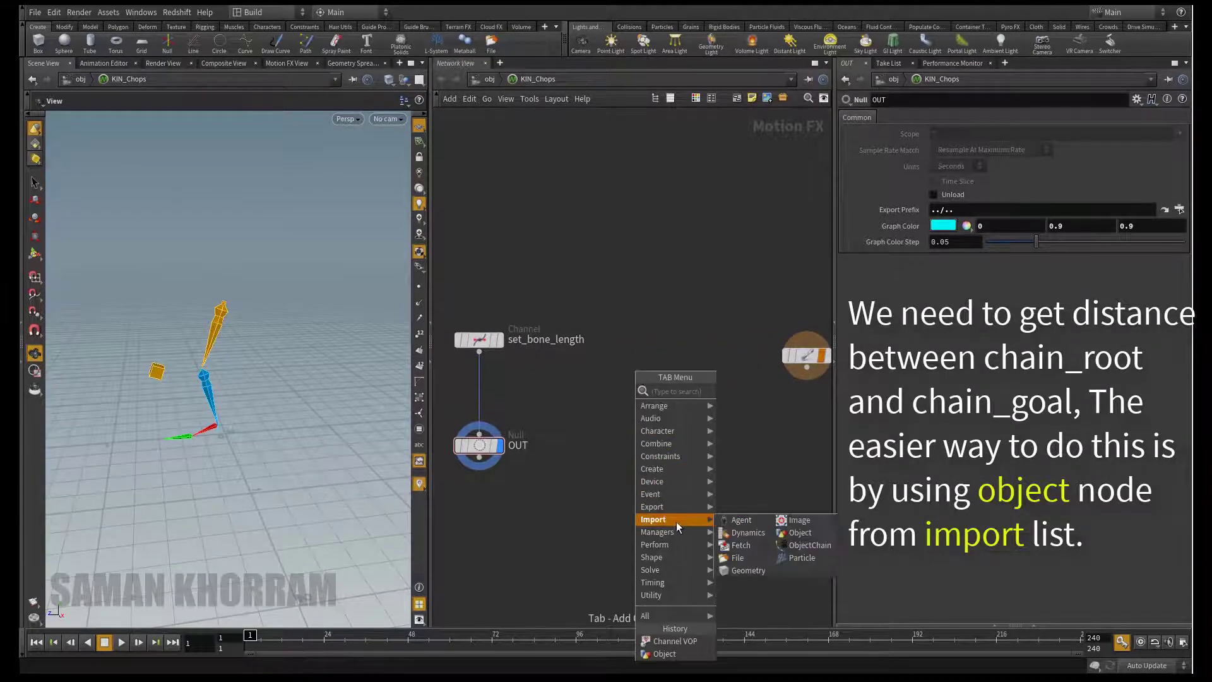
left_click(796, 537)
left_click(655, 341)
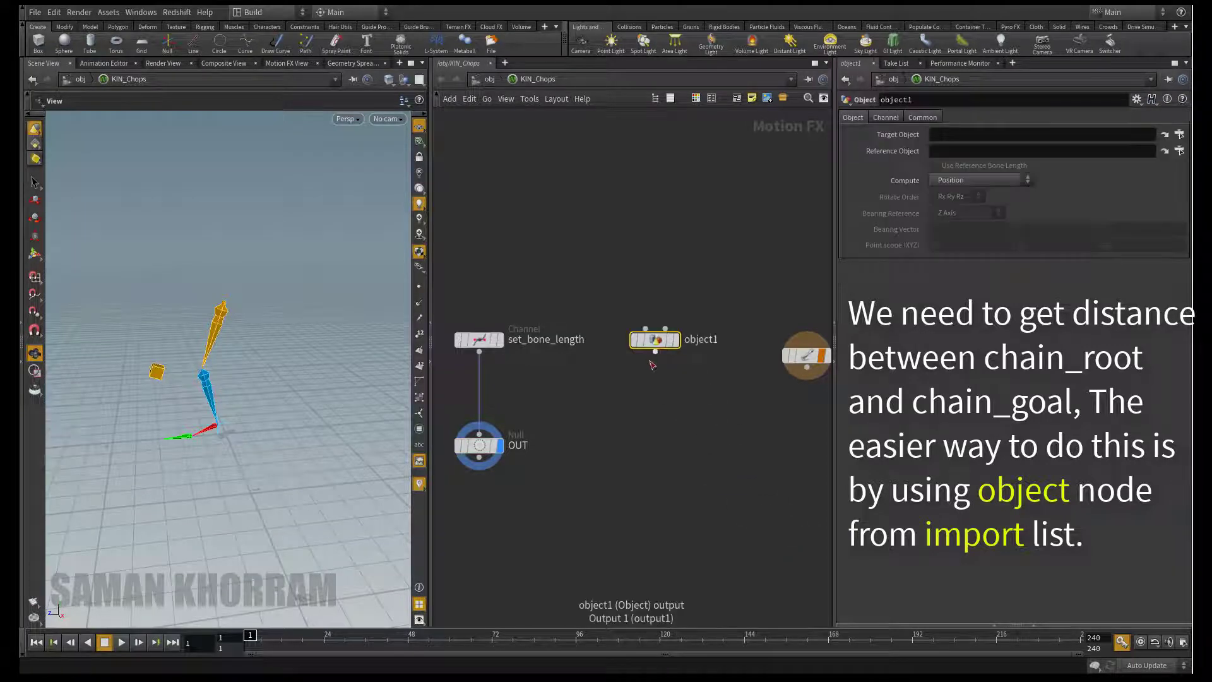
left_click(1179, 134)
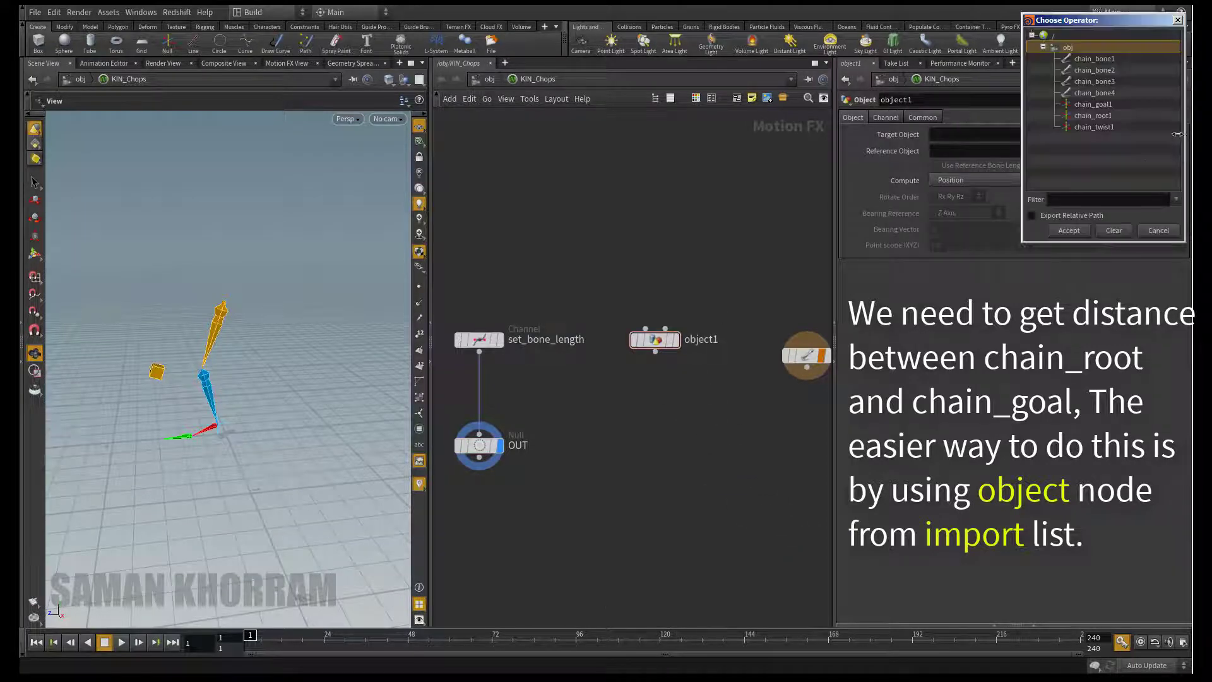
left_click(1093, 104)
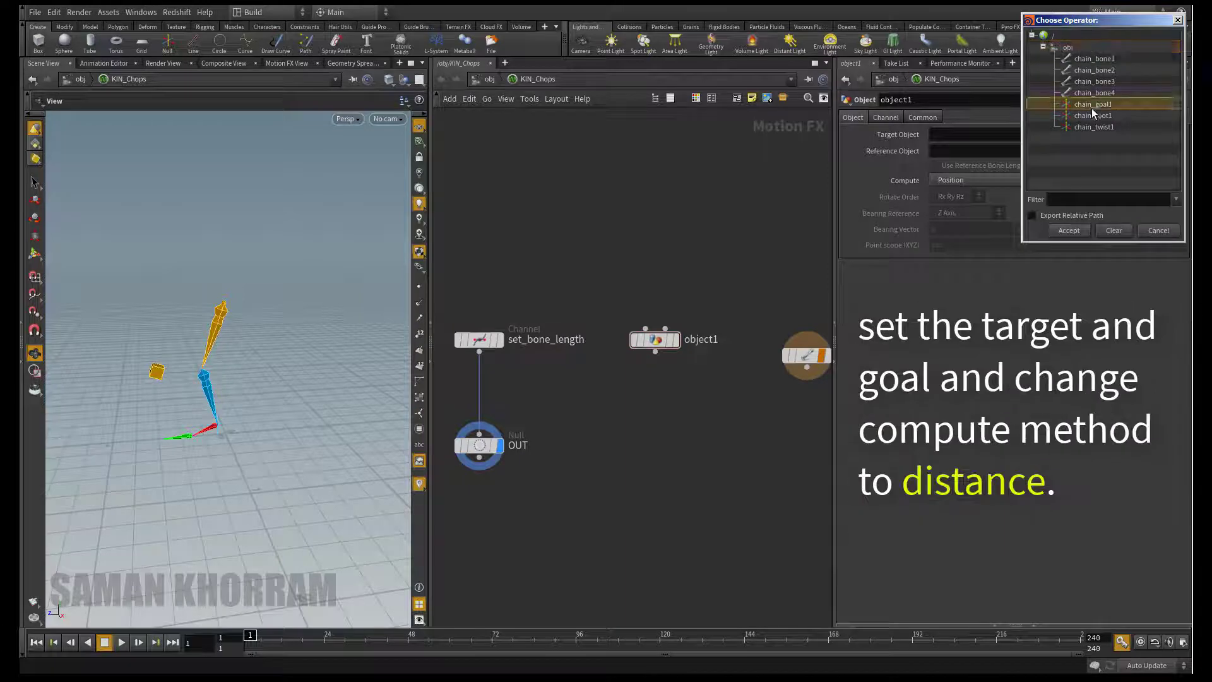
left_click(1067, 230)
Set object1's reference to chain_root1 as a relative path and compute Distance.
left_click(1173, 151)
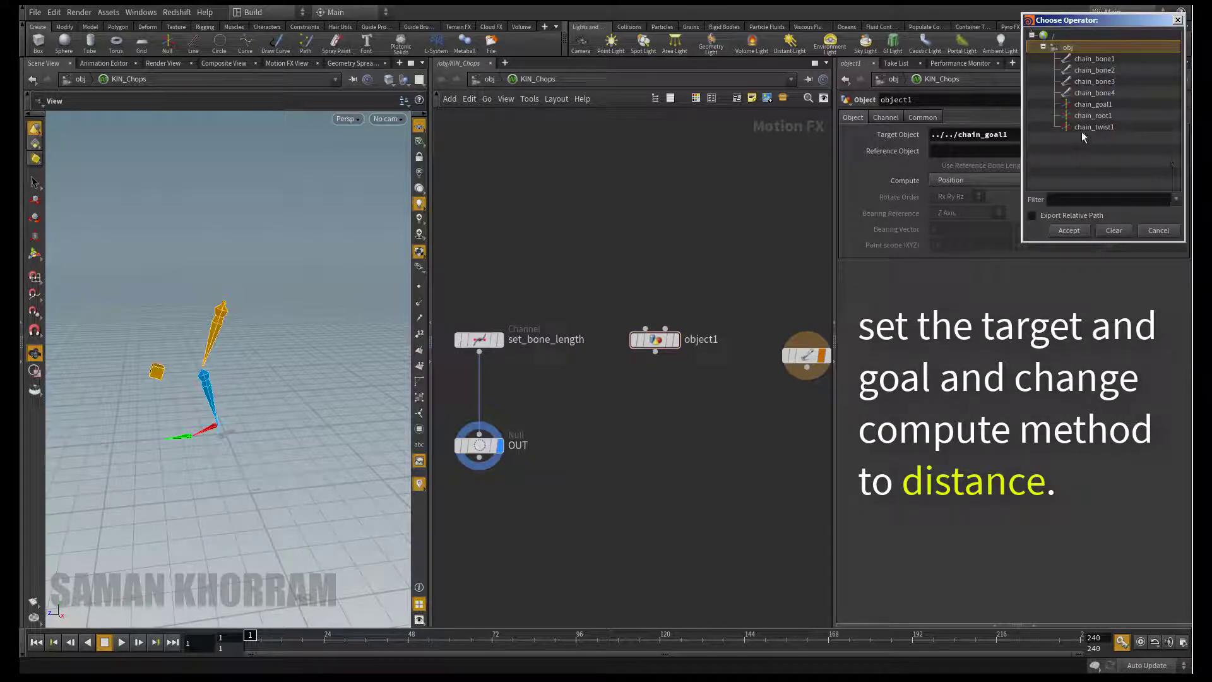
left_click(1092, 115)
left_click(1069, 230)
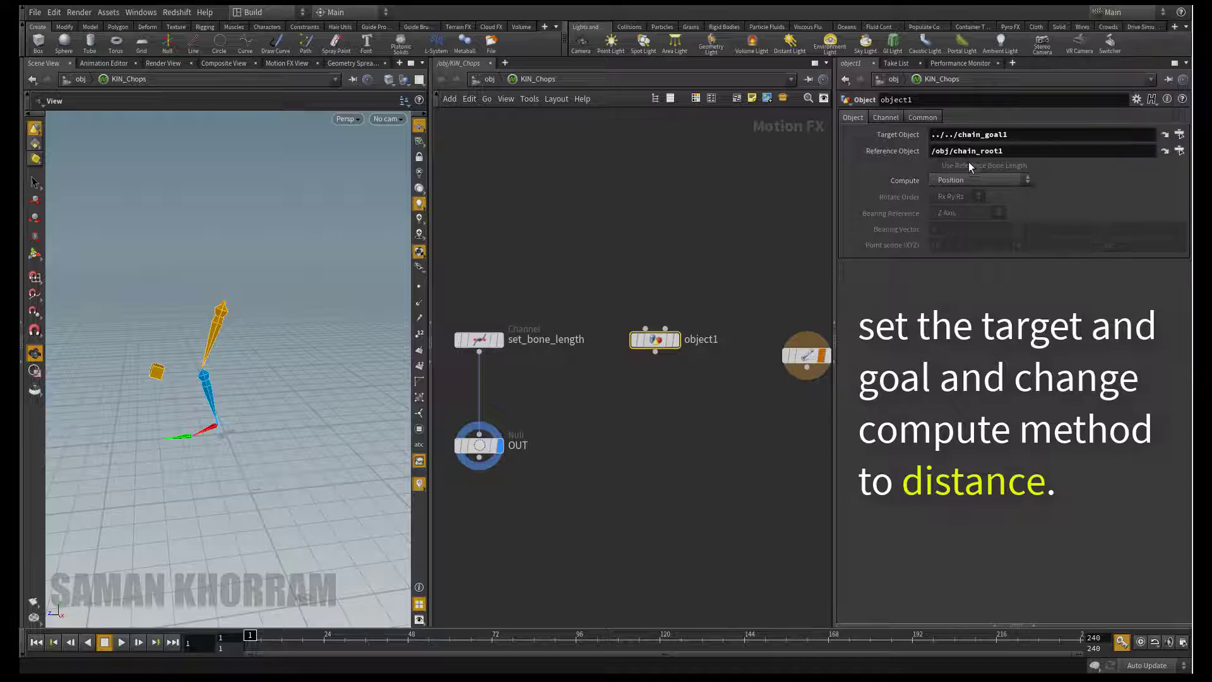
left_click(1177, 152)
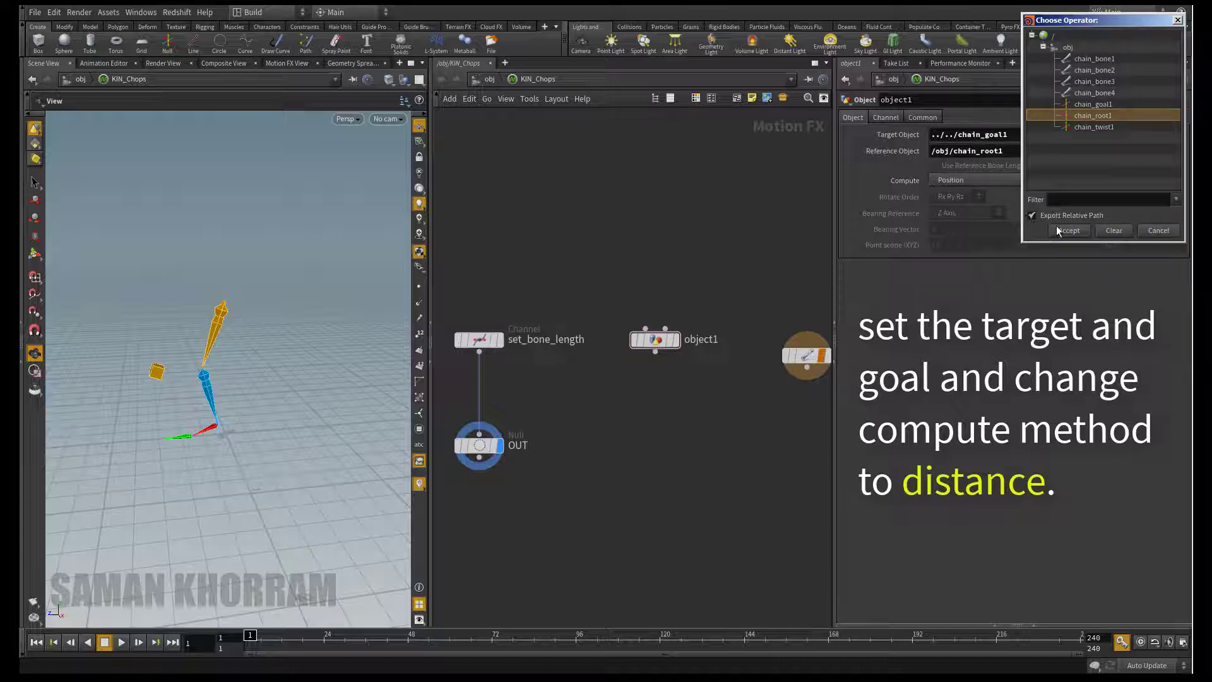
left_click(1058, 231)
left_click(981, 181)
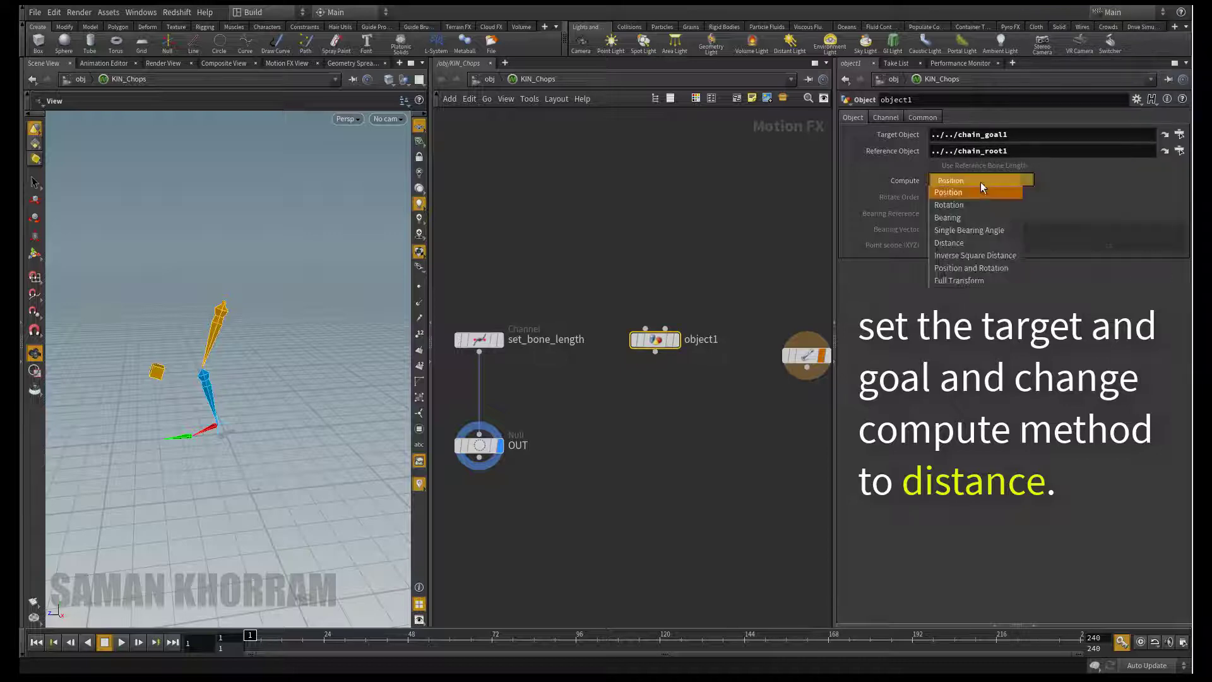
left_click(972, 243)
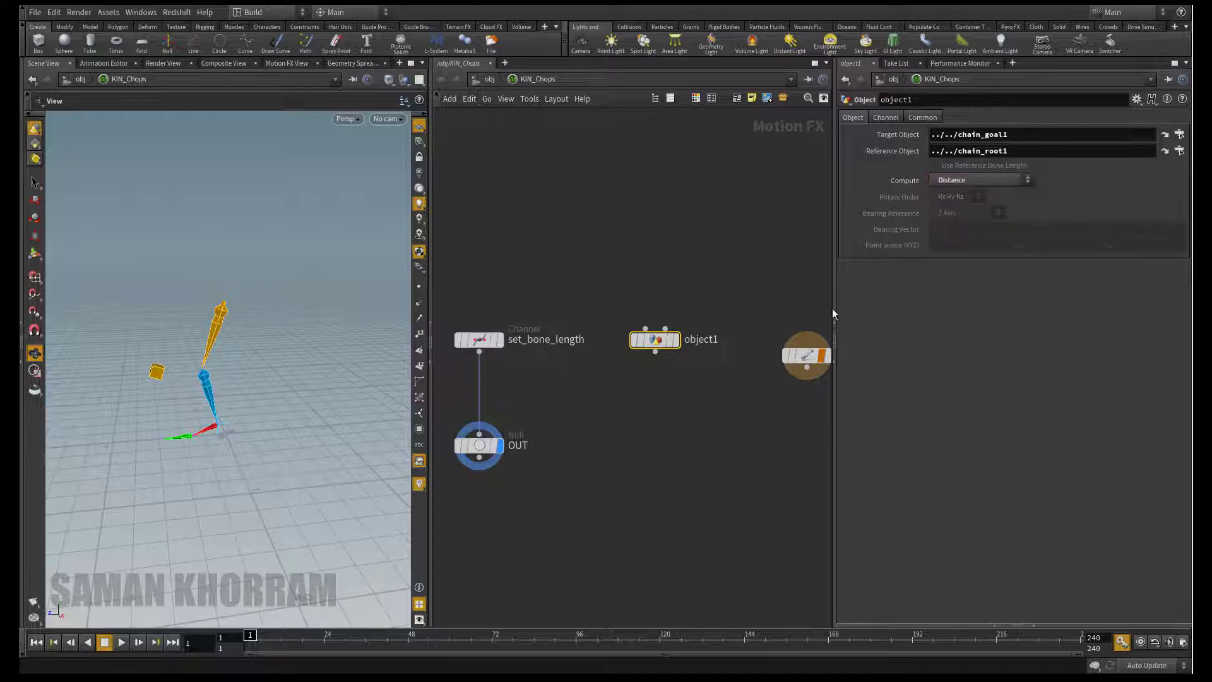
middle_click(655, 341)
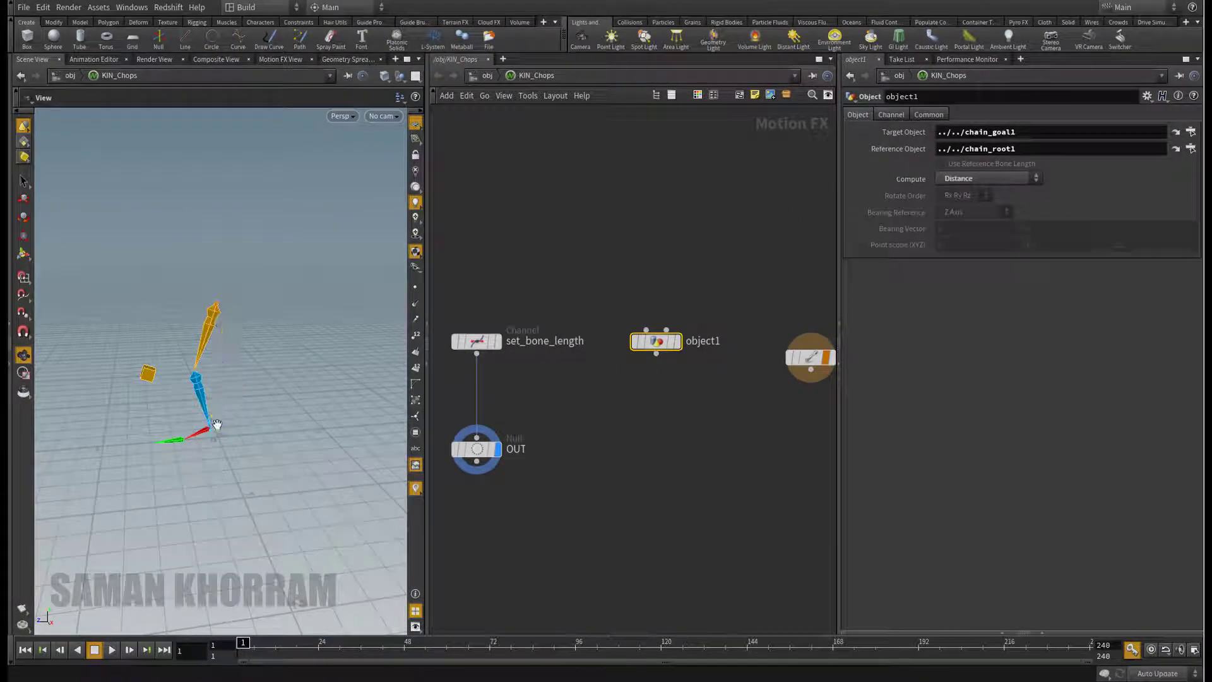
Insert a Channel VOP, vopchop1, between set_bone_length and OUT.
left_click(630, 403)
middle_click_drag(597, 404, 612, 406)
key("Tab")
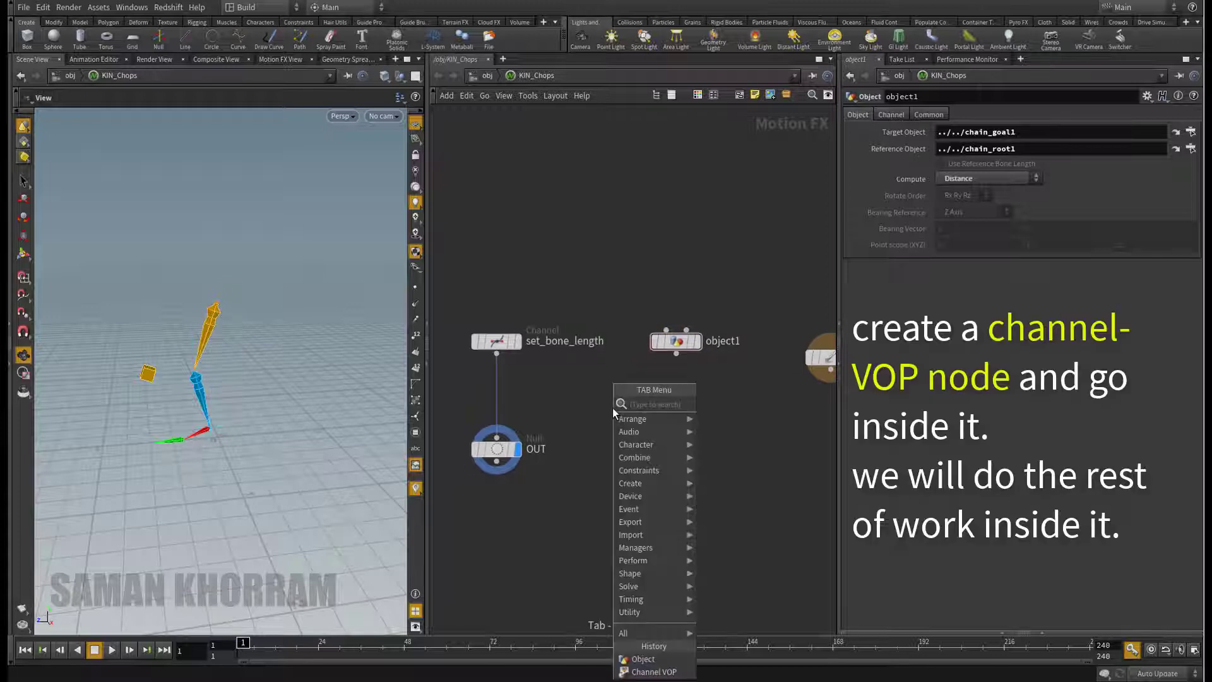
type("vop")
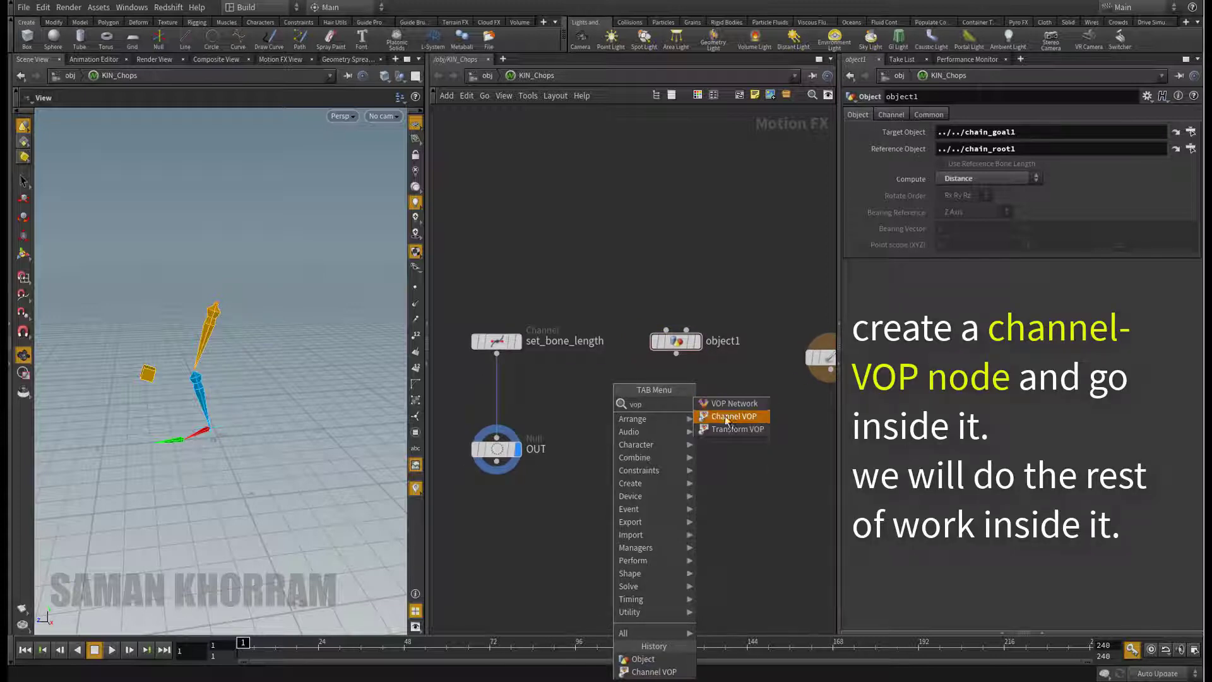
left_click(727, 417)
left_click(496, 404)
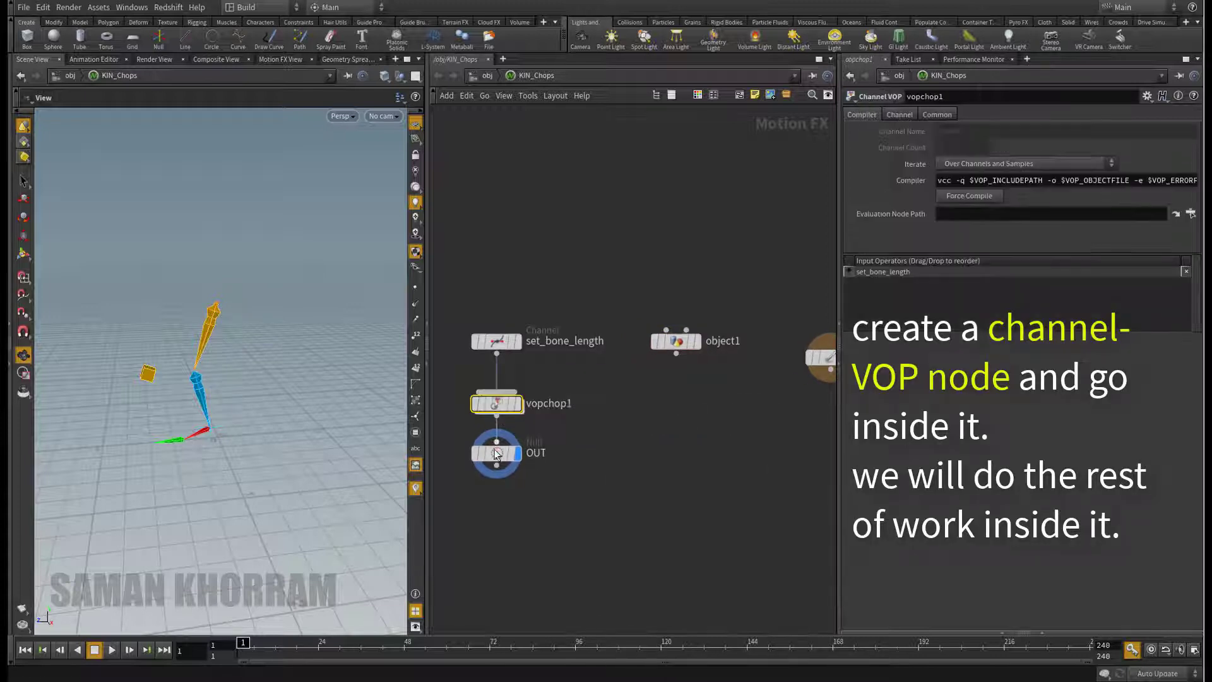
left_click_drag(496, 461, 496, 501)
Inside vopchop1, wire global1's value output into output1.
left_click_drag(498, 404, 500, 422)
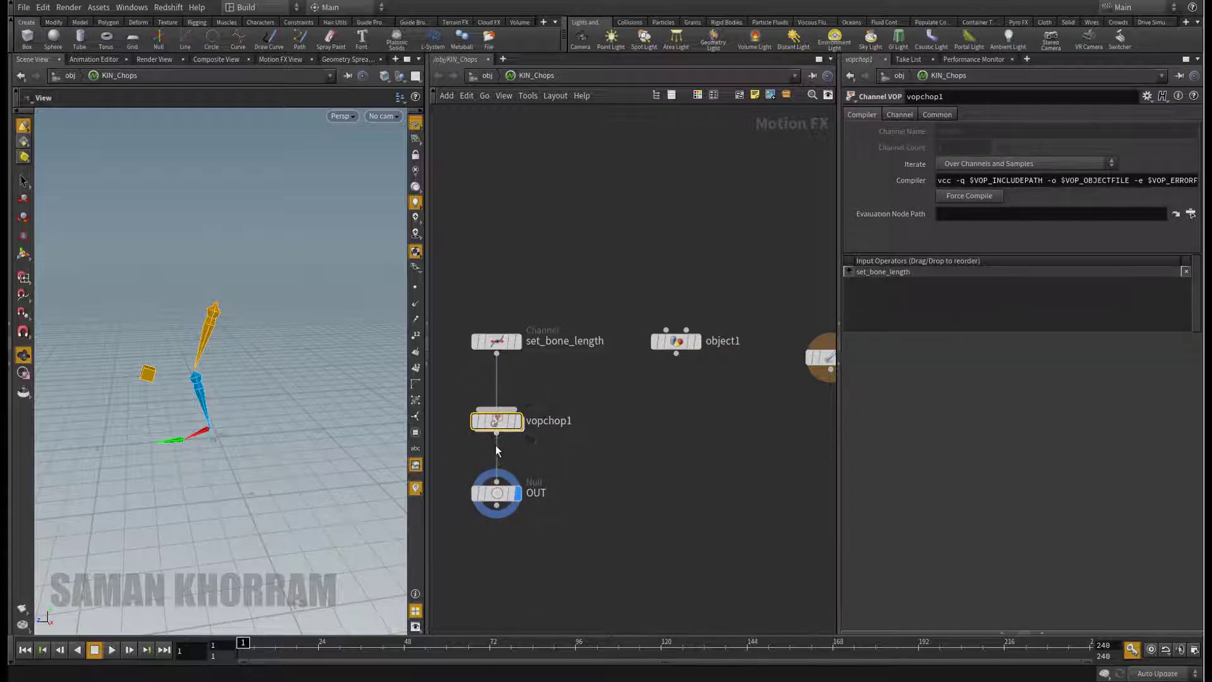
double_click(502, 429)
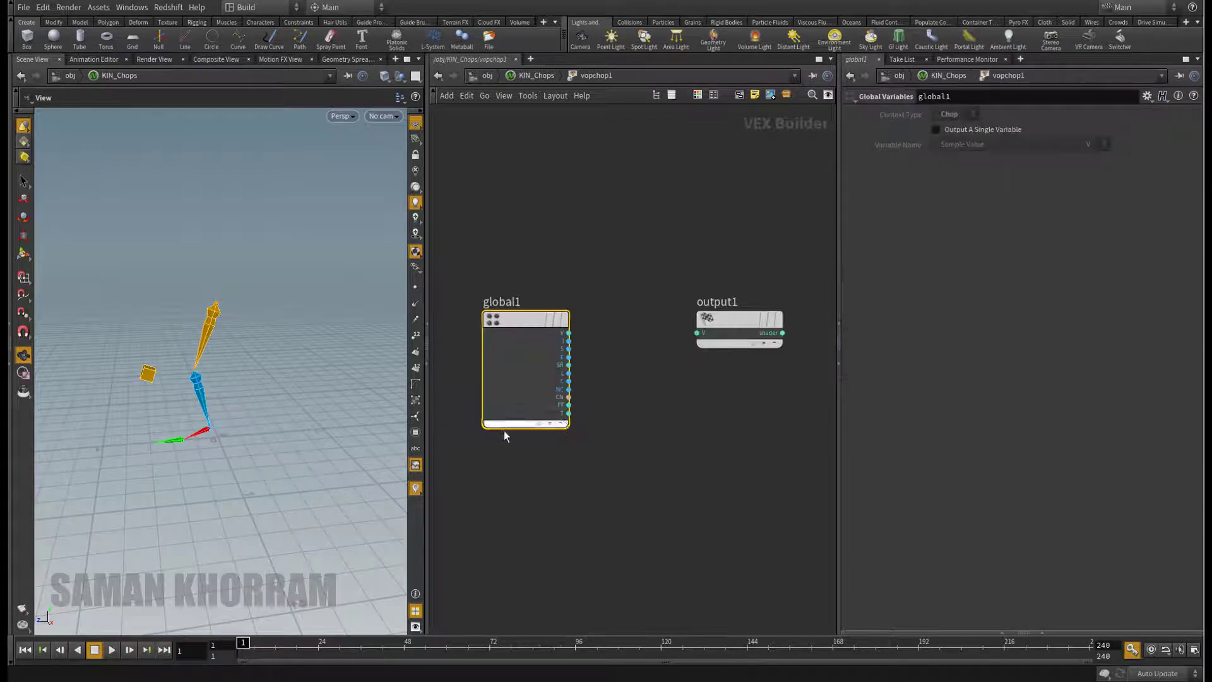
left_click(569, 332)
left_click(686, 338)
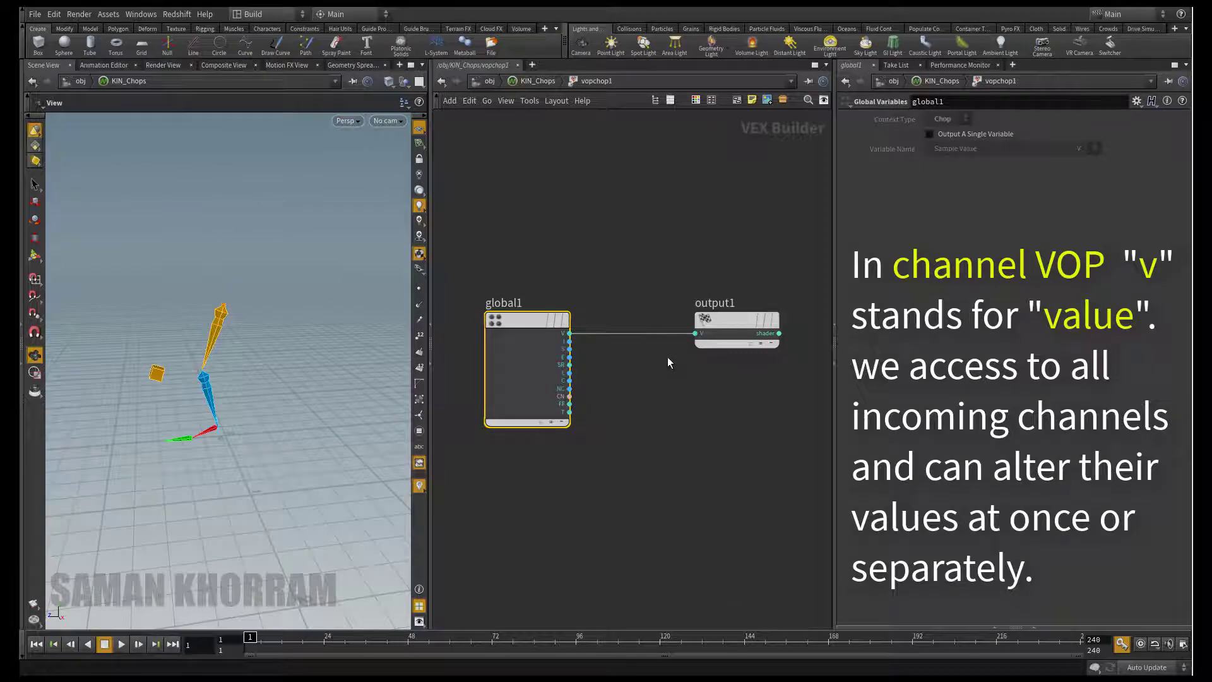
Insert a Multiply Constant, test stretching with its multiplier, then undo and delete it.
key("Tab")
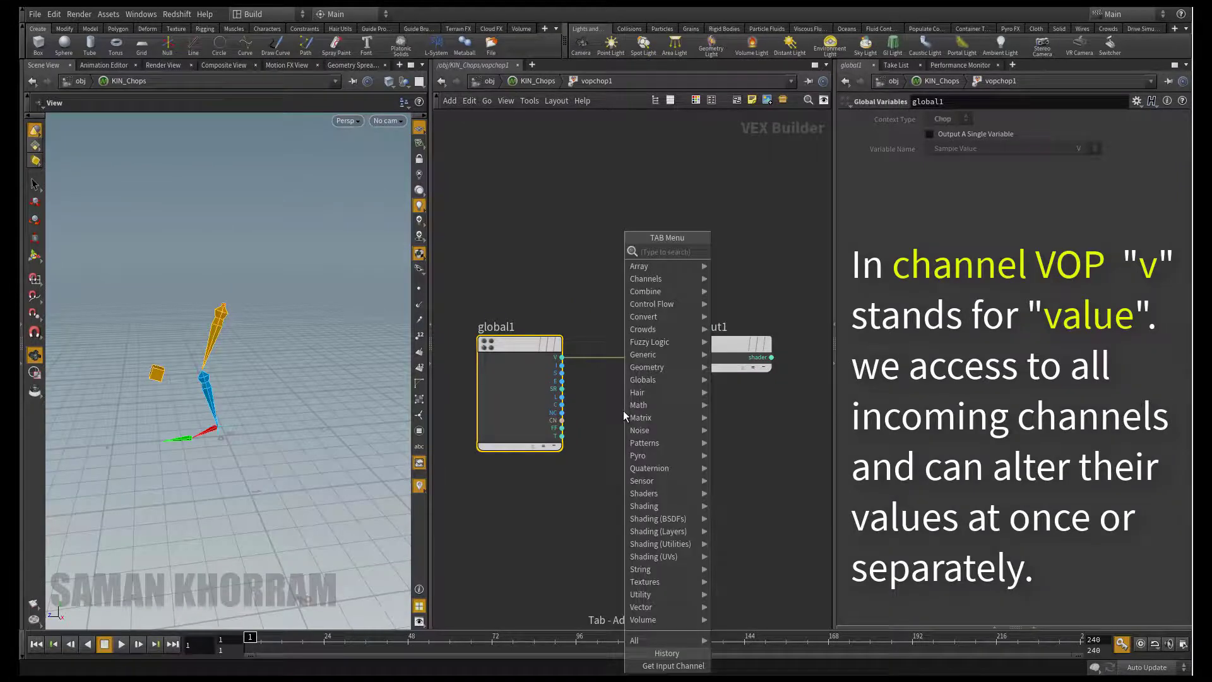
type("mu")
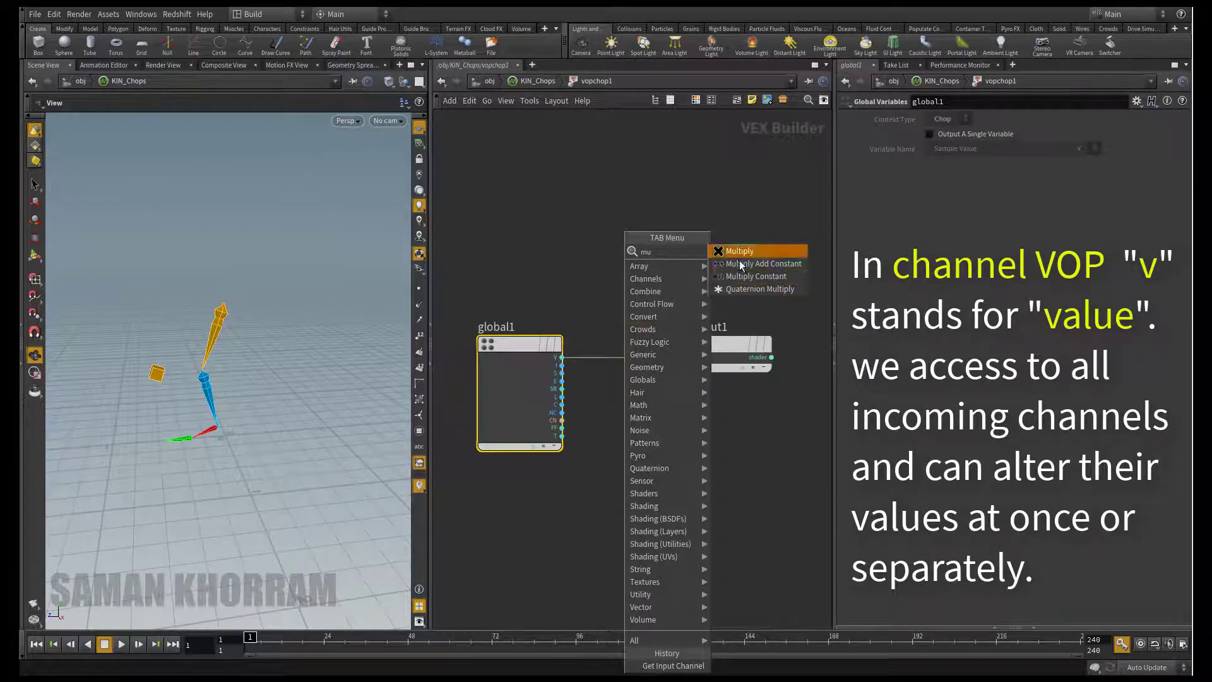
left_click(748, 275)
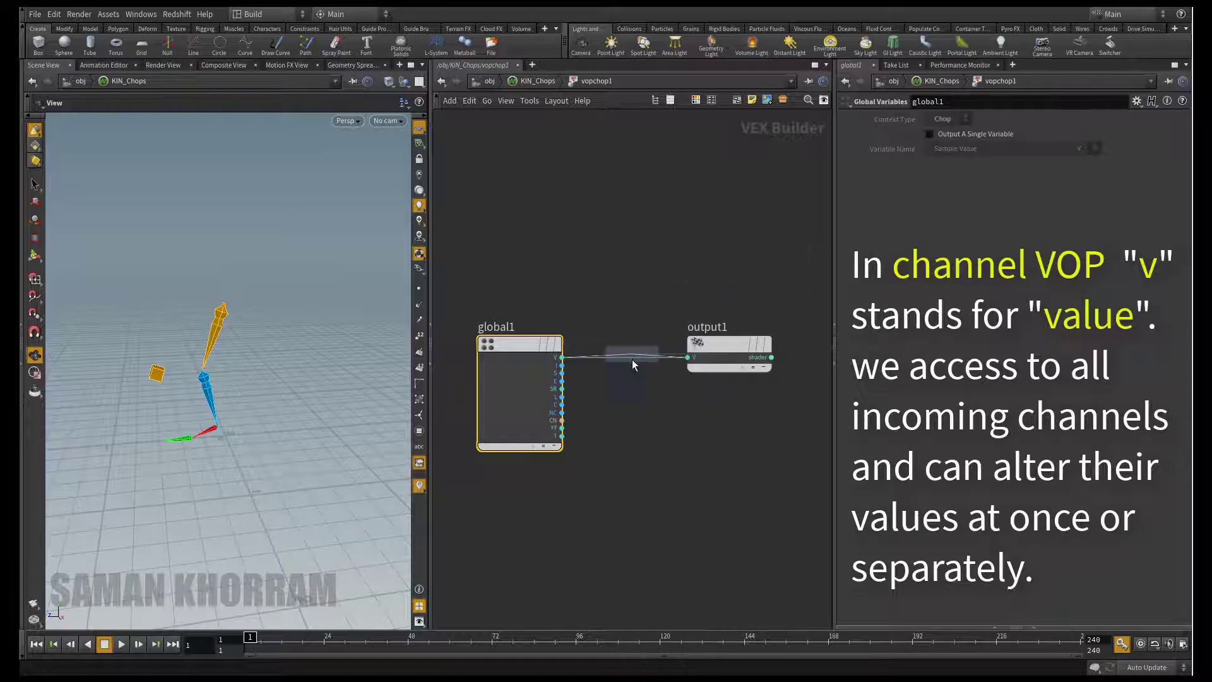
left_click(634, 363)
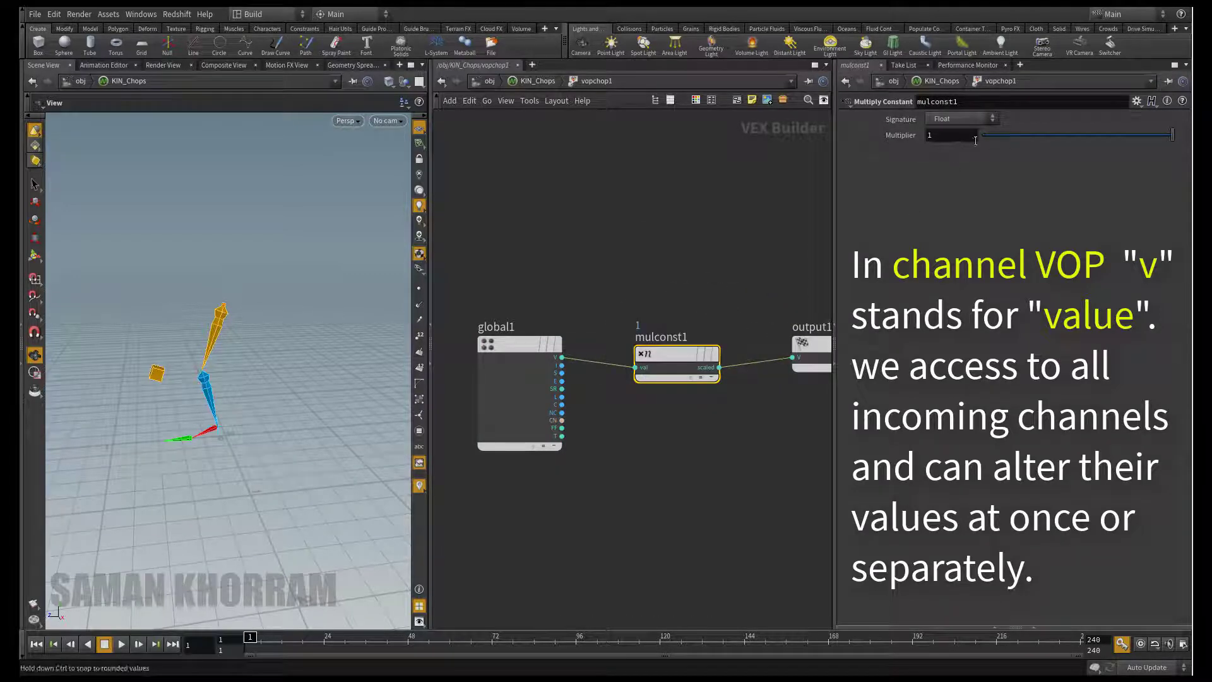
mouse_move(952, 135)
middle_mouse_down()
mouse_move(1006, 133)
mouse_move(893, 153)
mouse_move(966, 166)
middle_mouse_up()
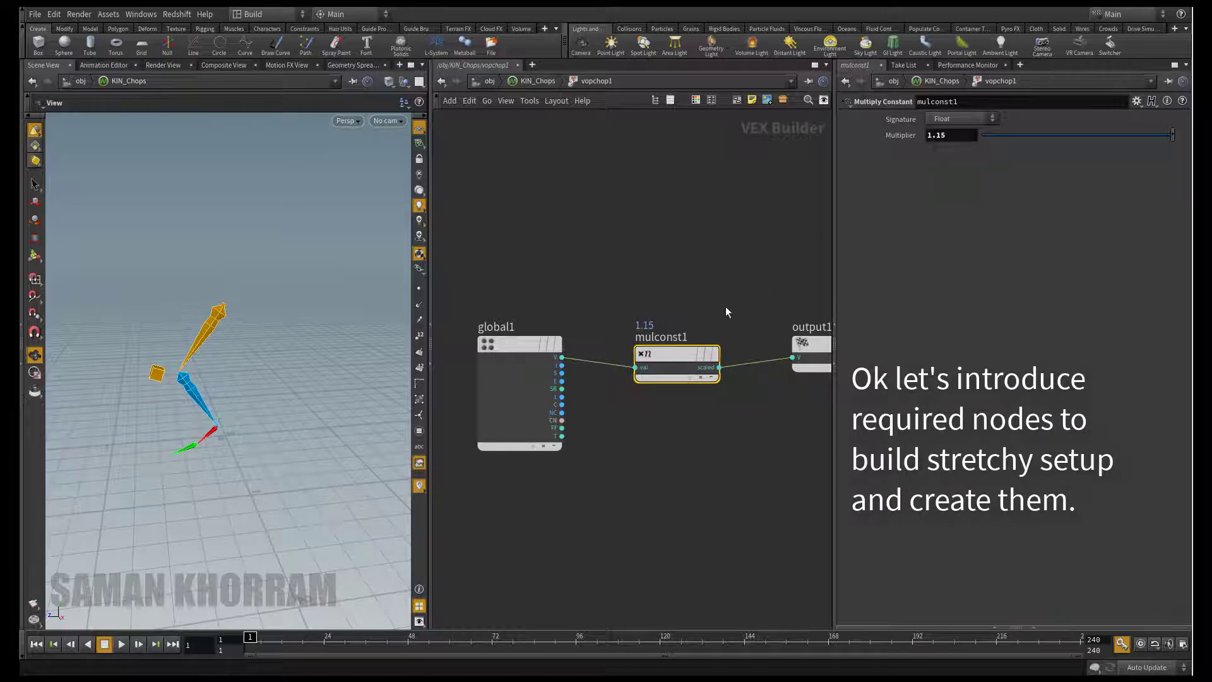
key("ctrl+z")
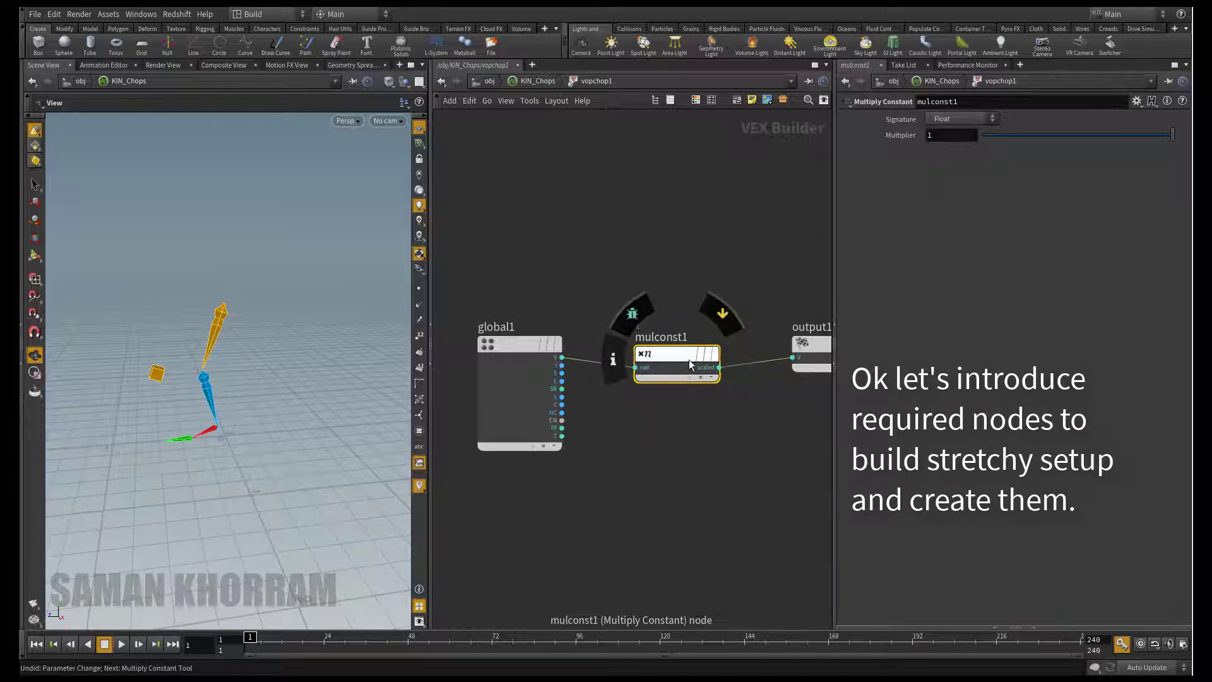
key("Delete")
Wire object1 into vopchop1's second input and rename it distance.
key("u")
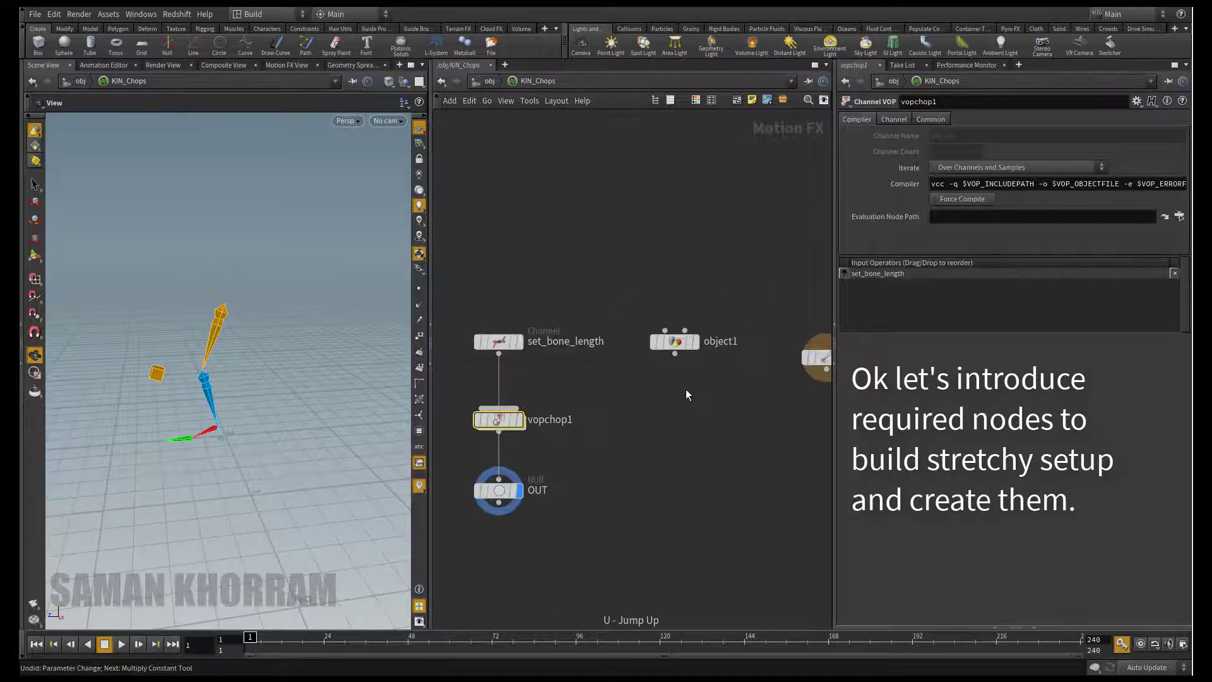
left_click(674, 354)
left_click(512, 404)
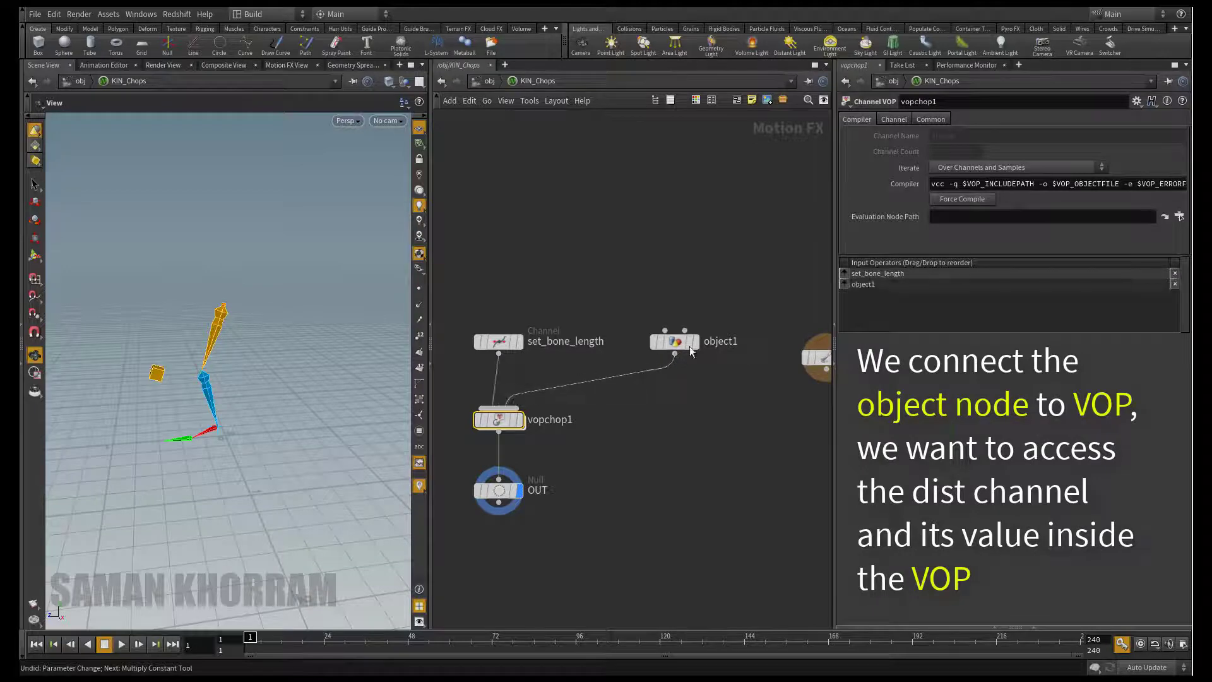
double_click(720, 340)
type("dist")
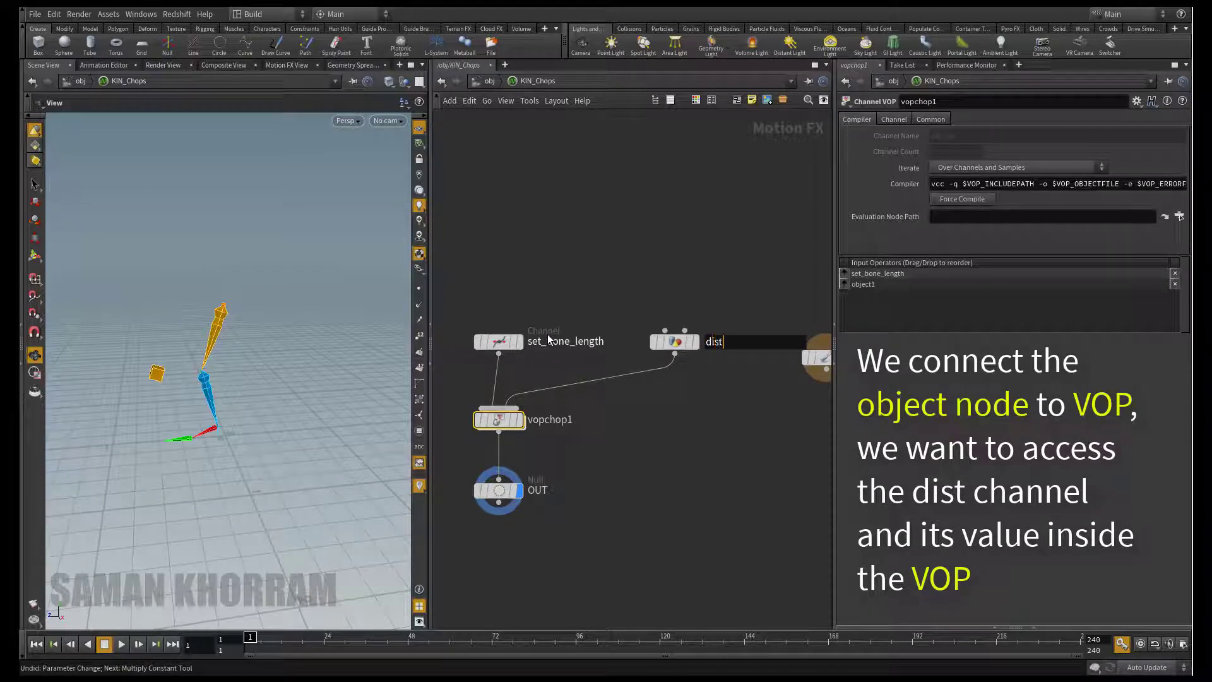
type("ance")
key("Return")
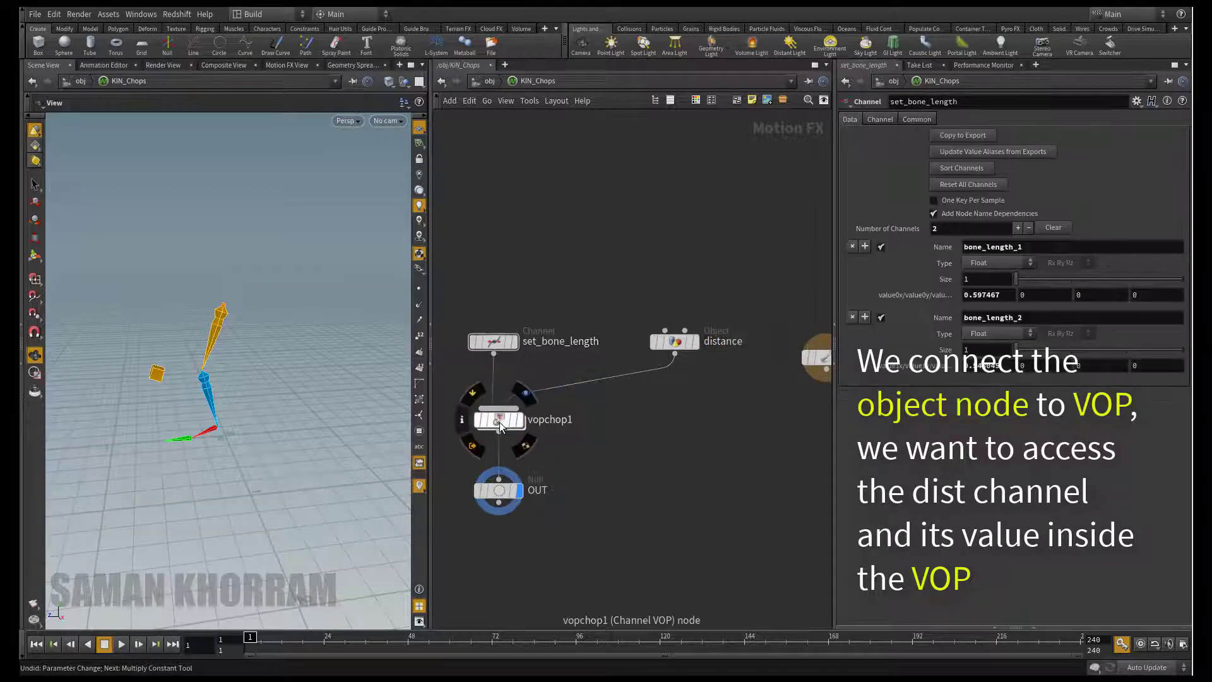
Inside vopchop1, add a Get Input Channel node named get_distance reading input 1.
double_click(502, 419)
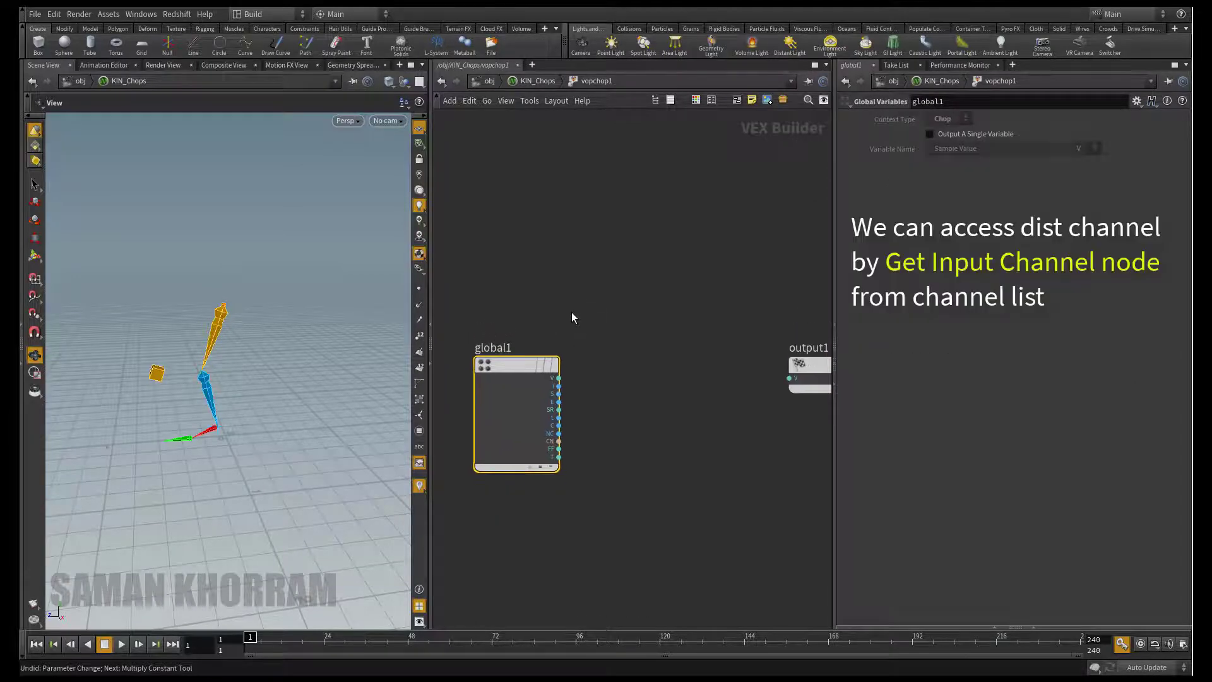
key("Tab")
mouse_move(588, 266)
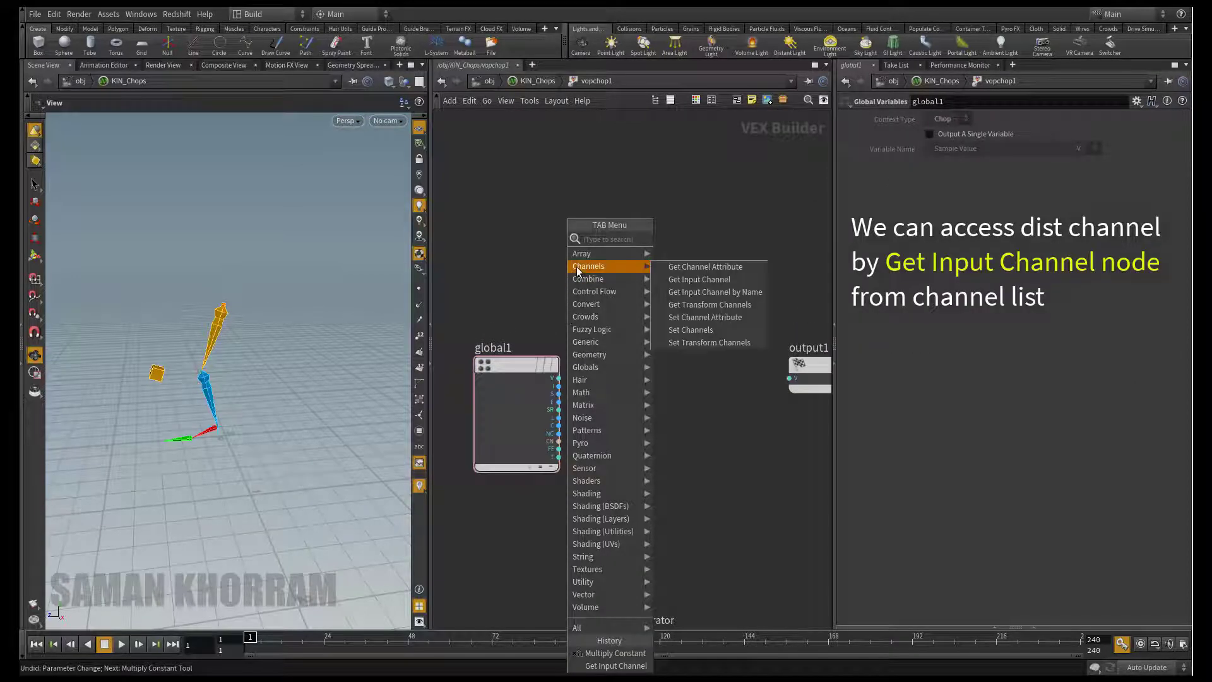
left_click(688, 285)
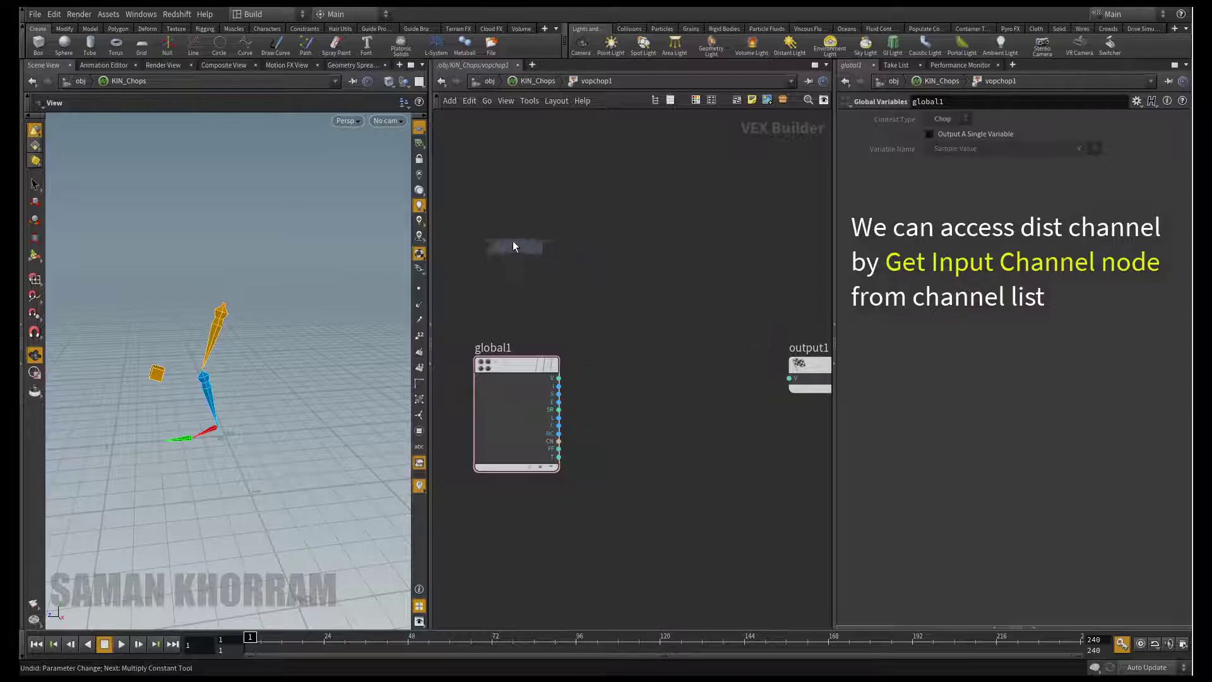
left_click(512, 243)
left_click_drag(518, 264, 525, 258)
double_click(504, 244)
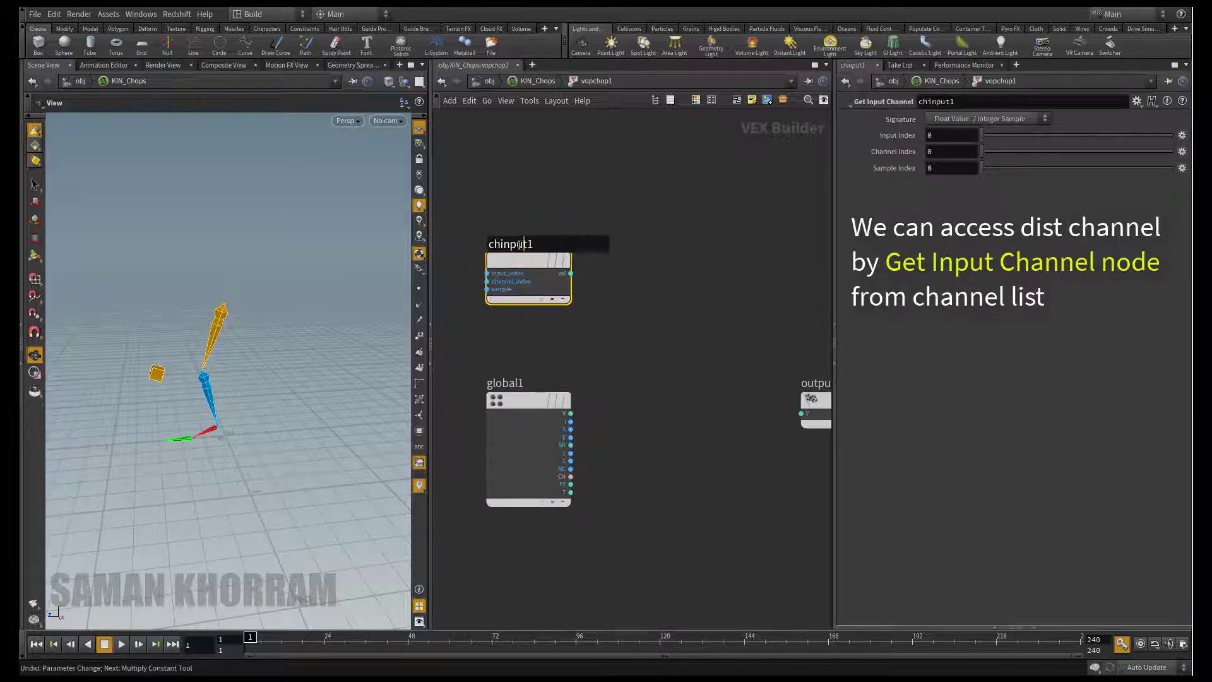
type("get_")
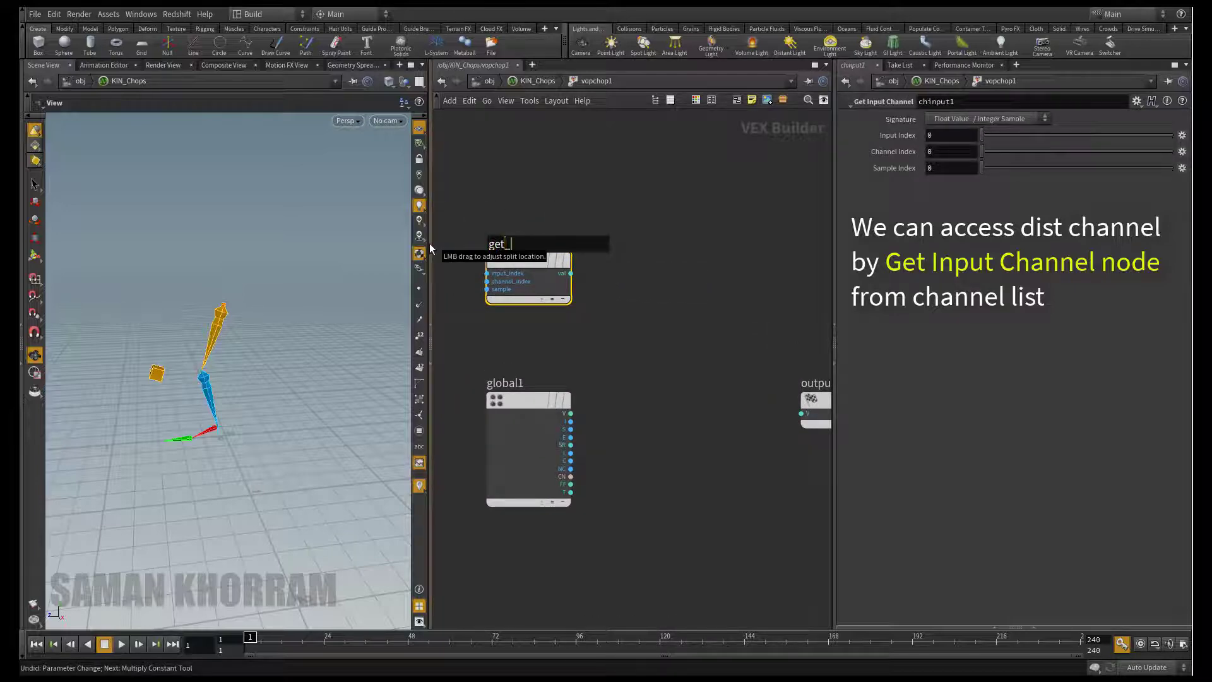
type("distance")
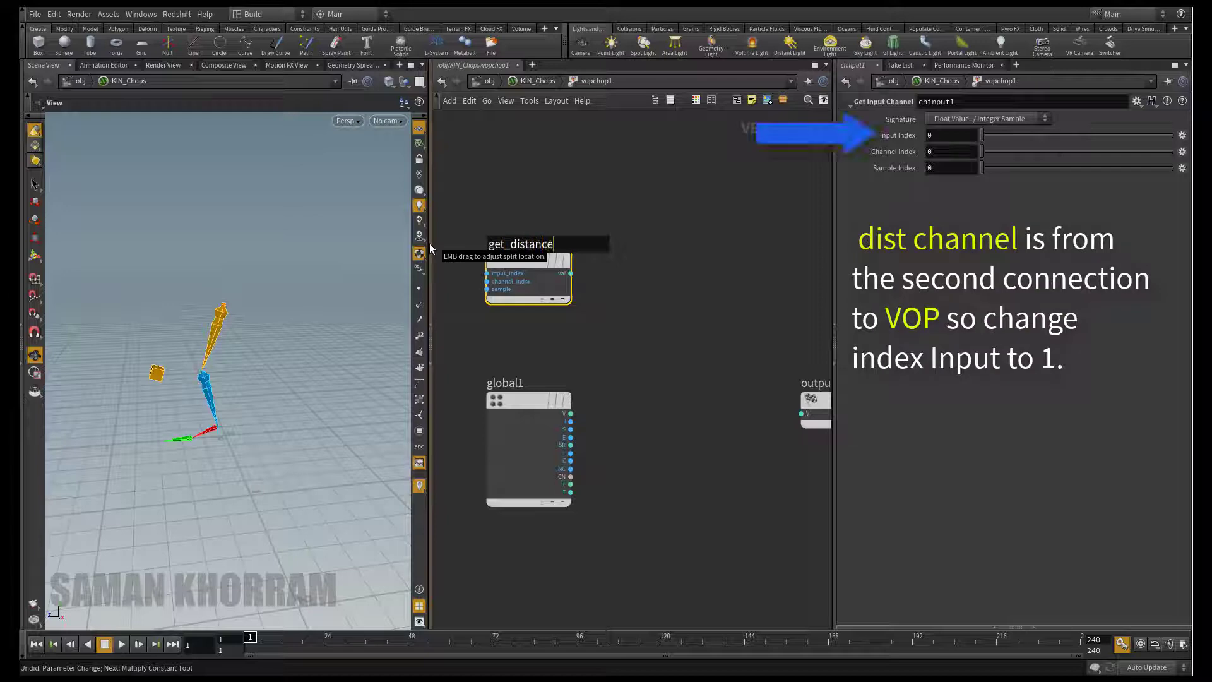
key("Return")
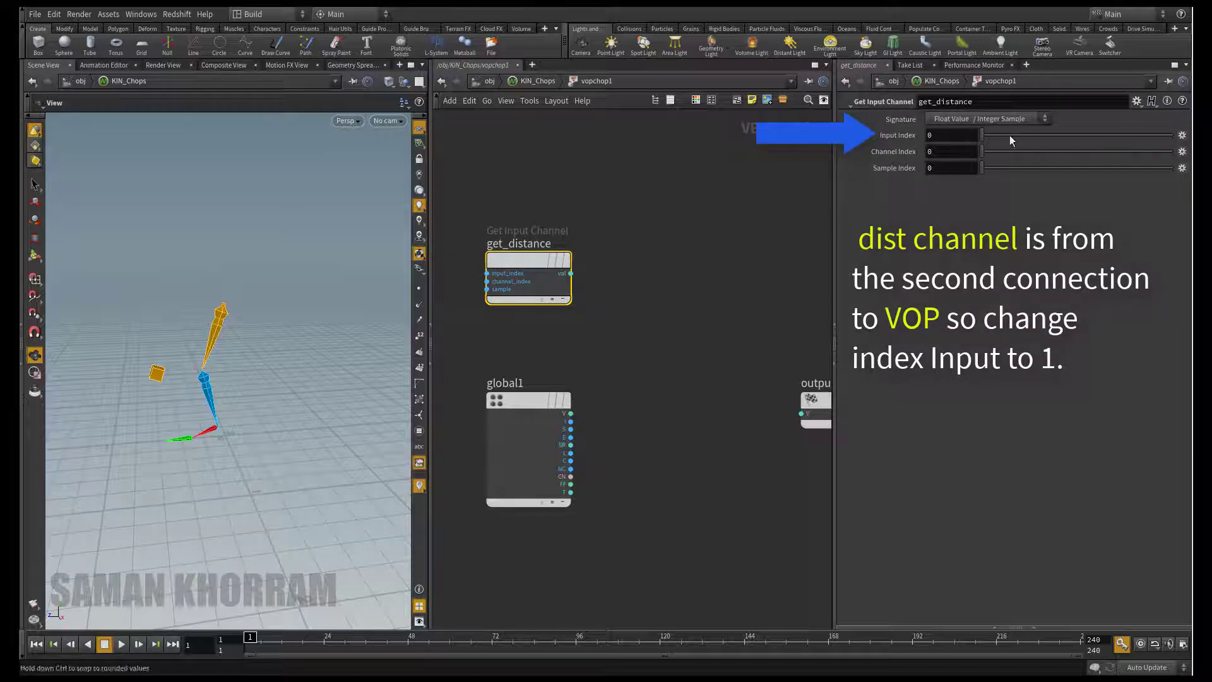
key("u")
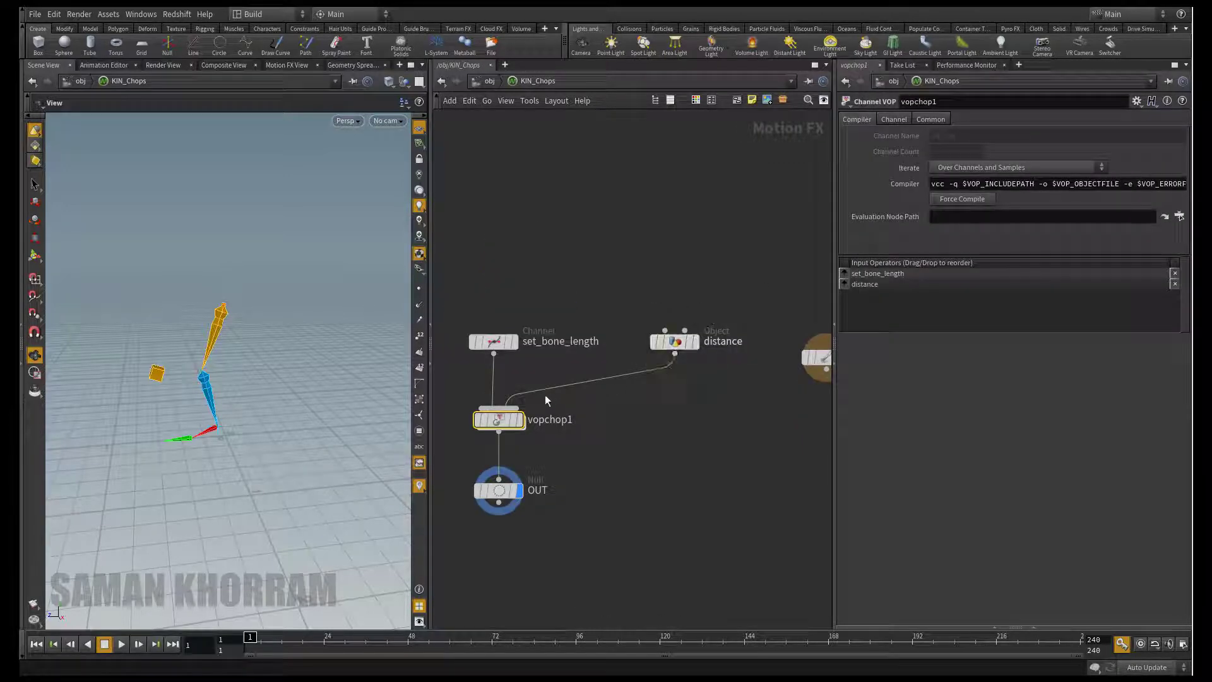
double_click(499, 420)
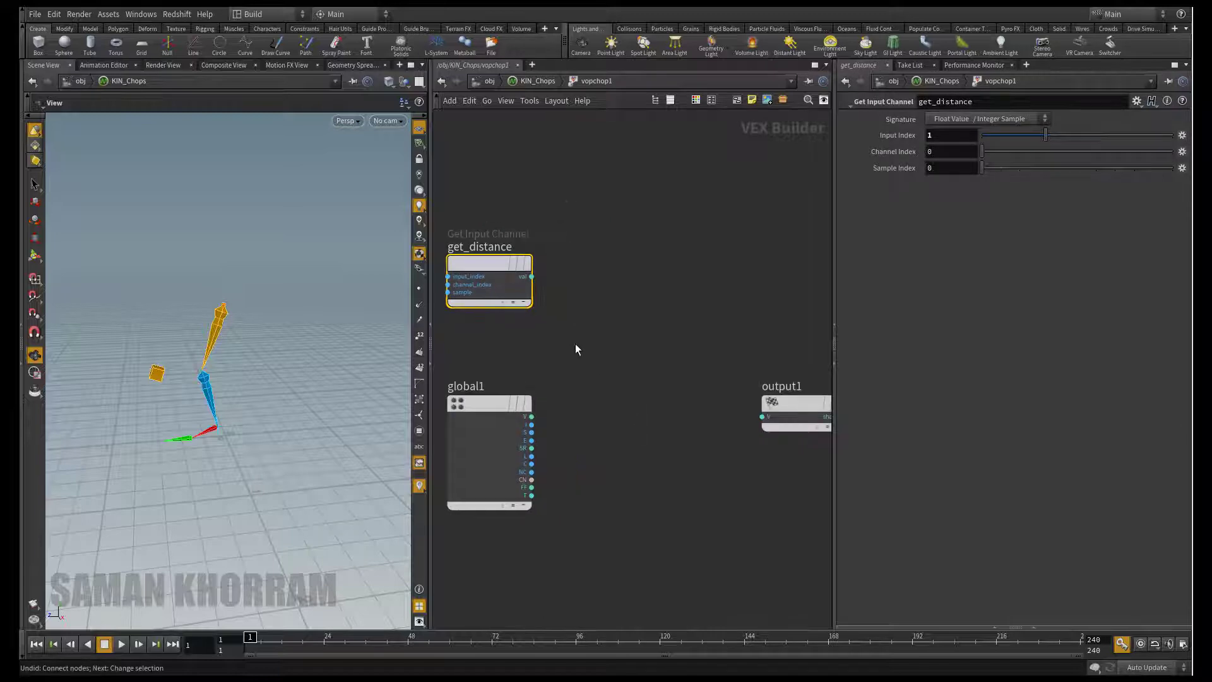
left_click_drag(543, 297, 548, 250)
Add another Get Input Channel node named get_bone_length_1 below get_distance.
key("Tab")
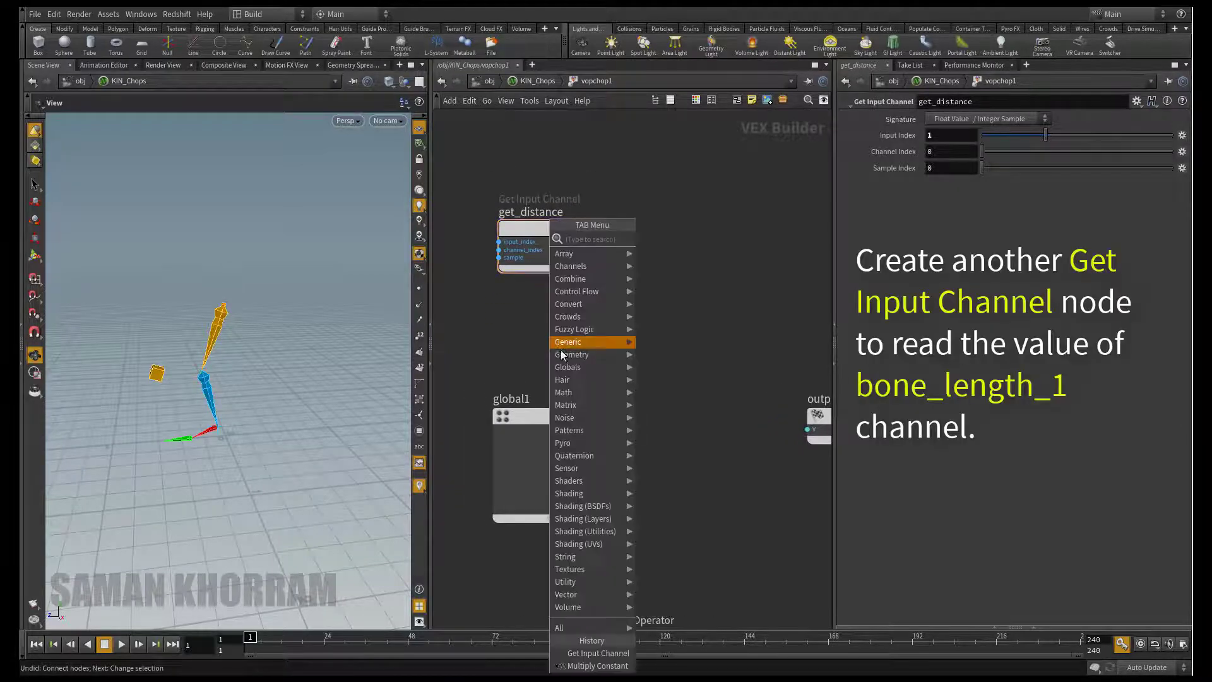
left_click(597, 653)
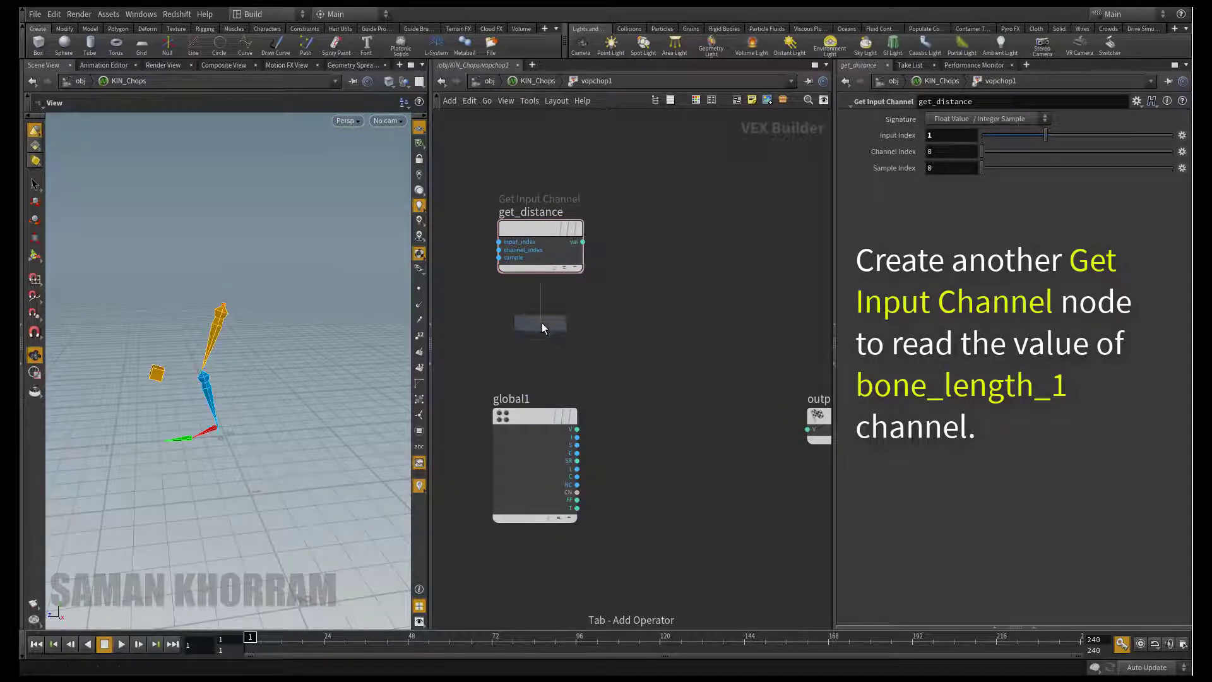
left_click(541, 340)
double_click(538, 308)
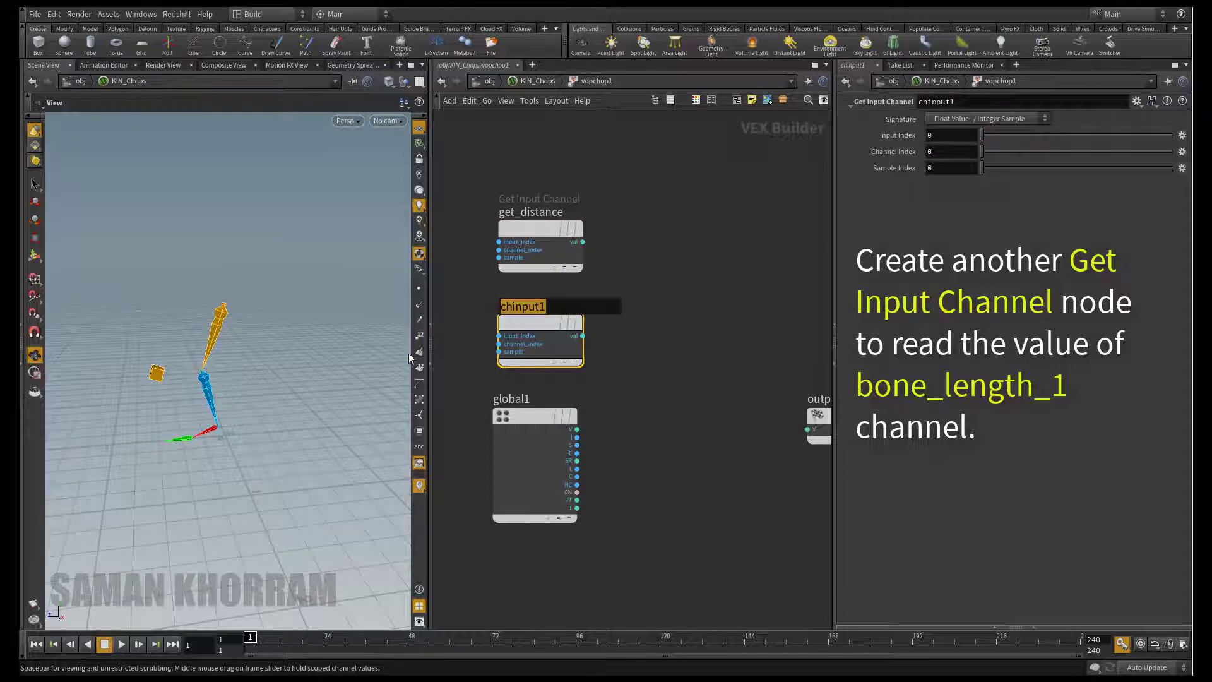
type("get_bone_len")
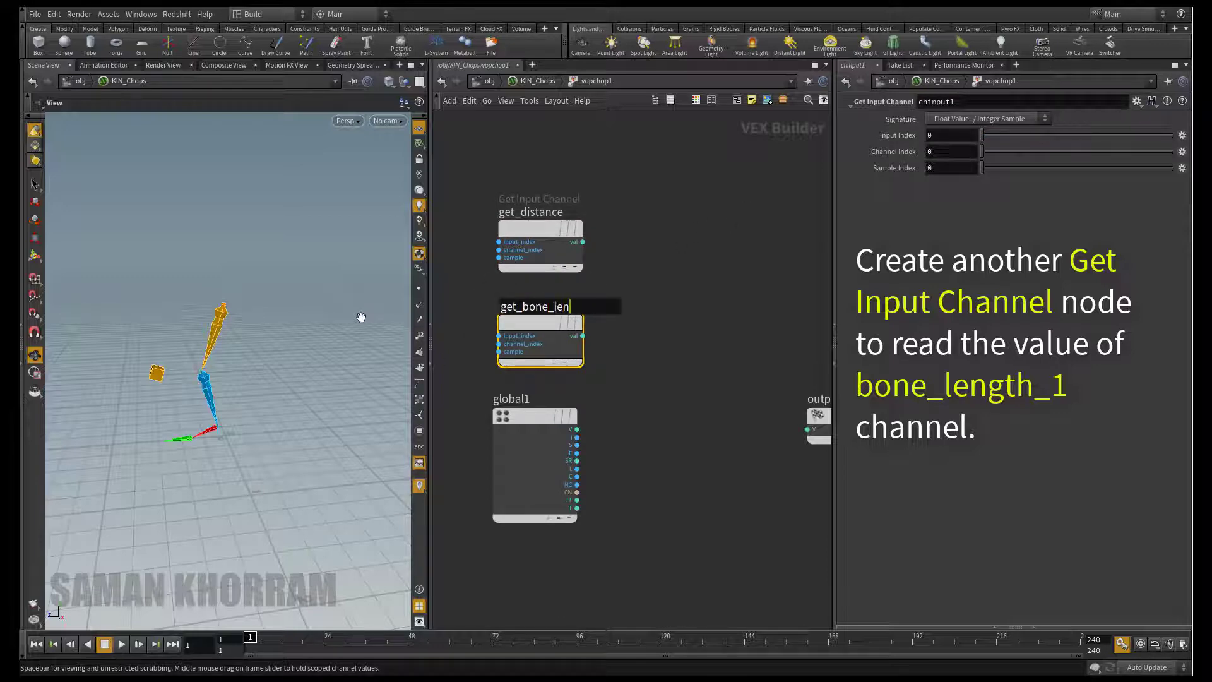
type("gth_1")
key("Return")
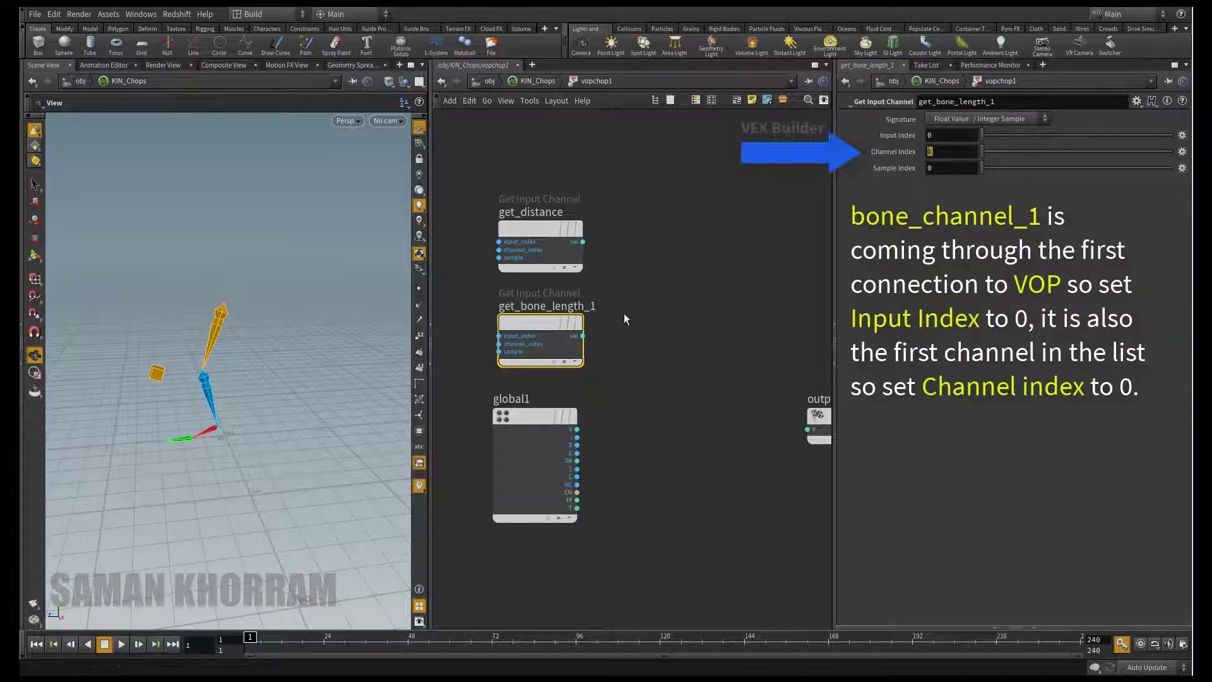
left_click_drag(535, 423, 533, 455)
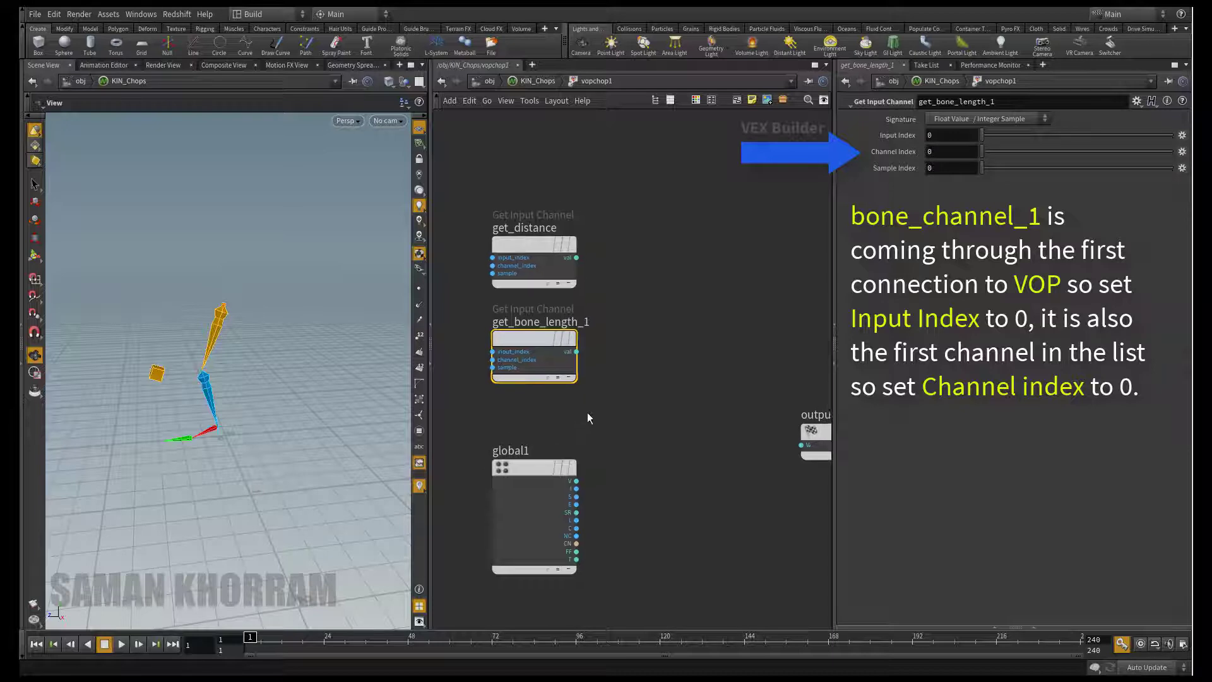
Duplicate it as get_bone_length_2 reading channel index 1, placed below get_bone_length_1.
key("u")
left_click(493, 341)
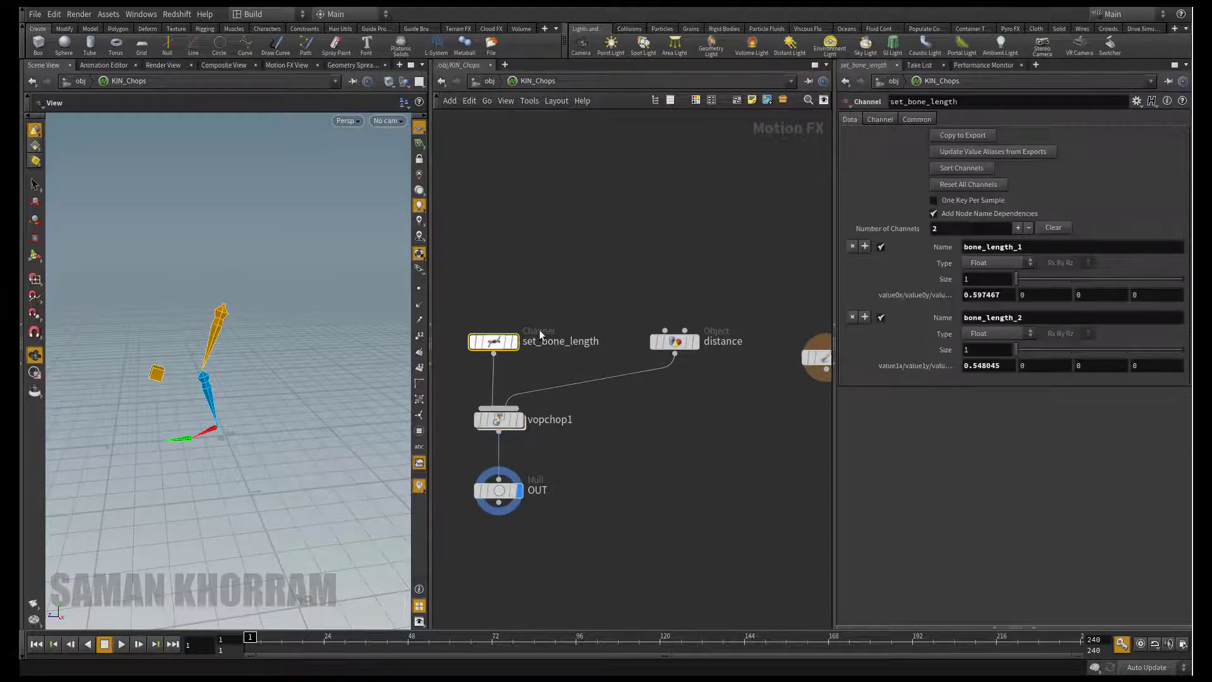
double_click(982, 294)
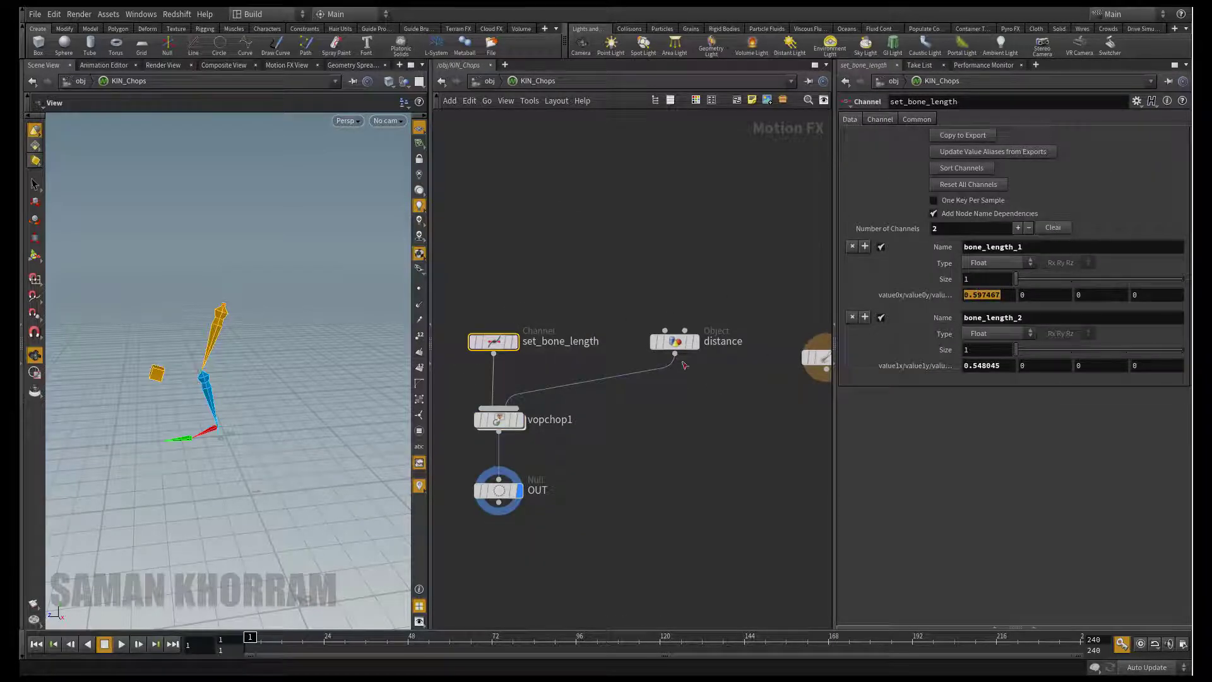
double_click(499, 421)
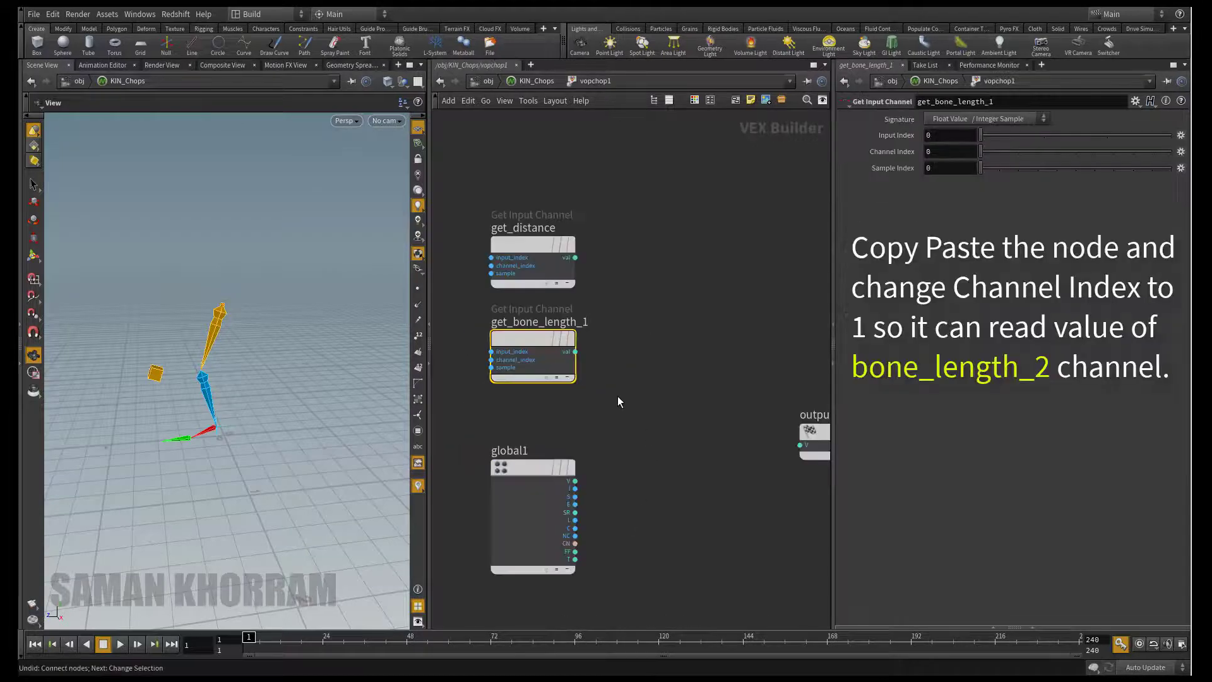
key("ctrl+c")
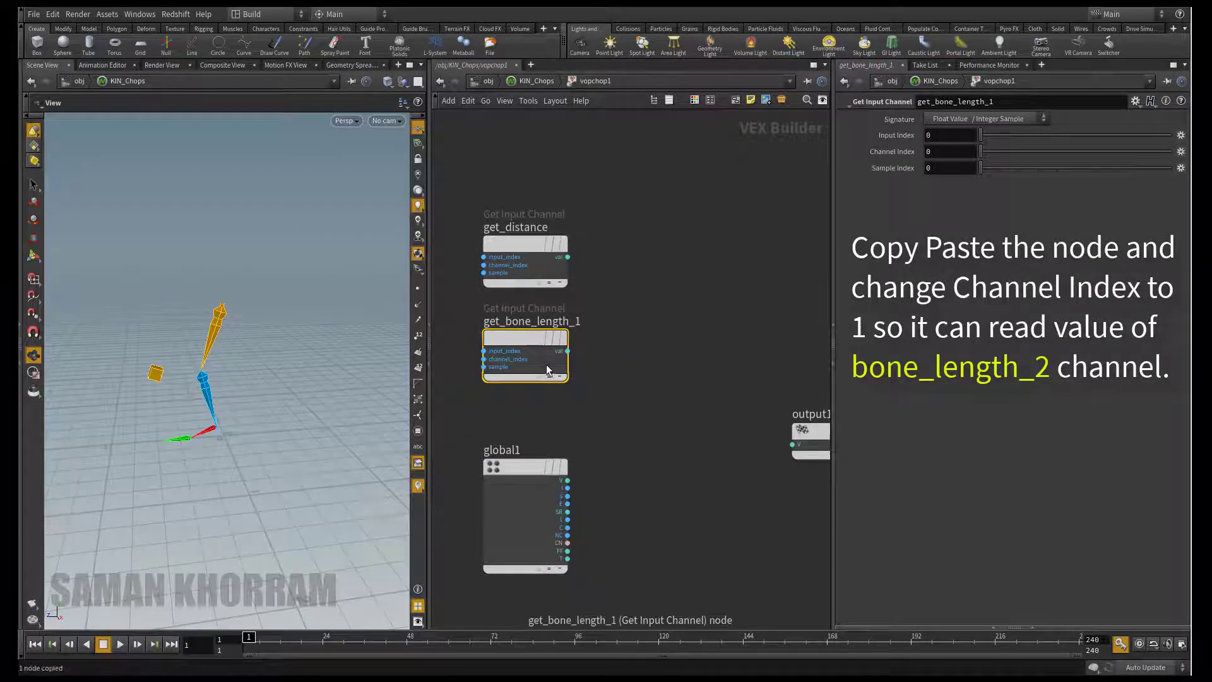
key("ctrl+v")
left_click_drag(549, 348, 531, 426)
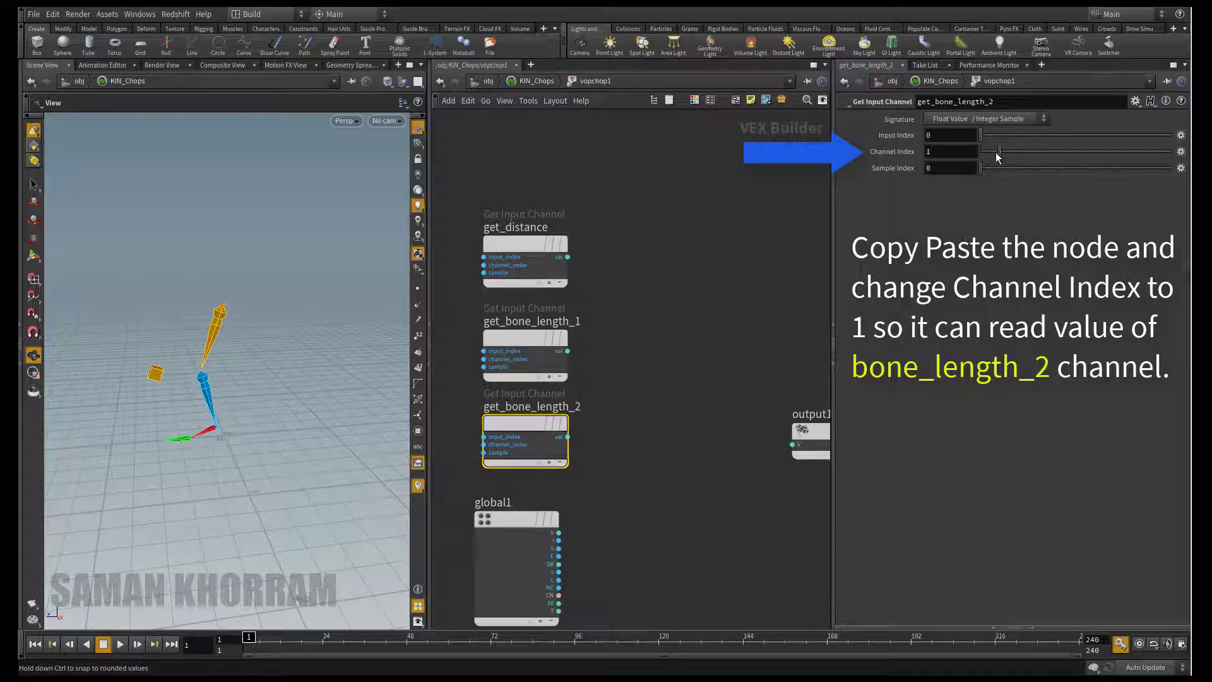
middle_click_drag(638, 380, 592, 373)
key("Tab")
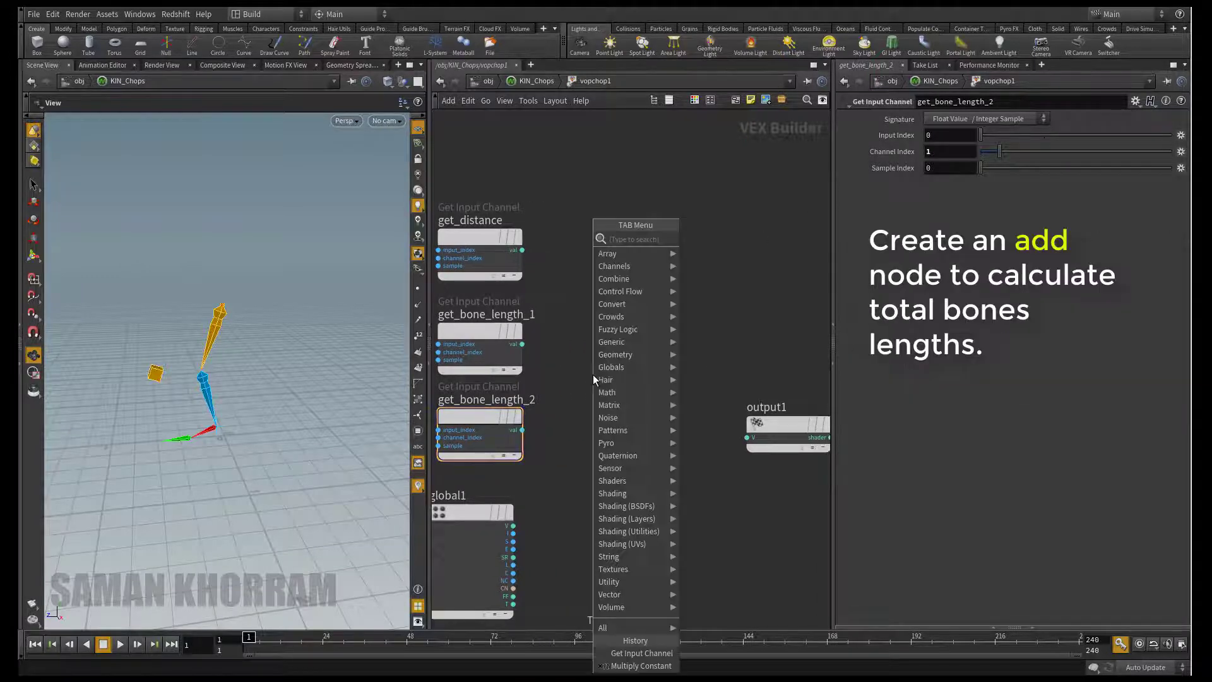
Add an Add node named total_bone_length.
type("add")
left_click(716, 245)
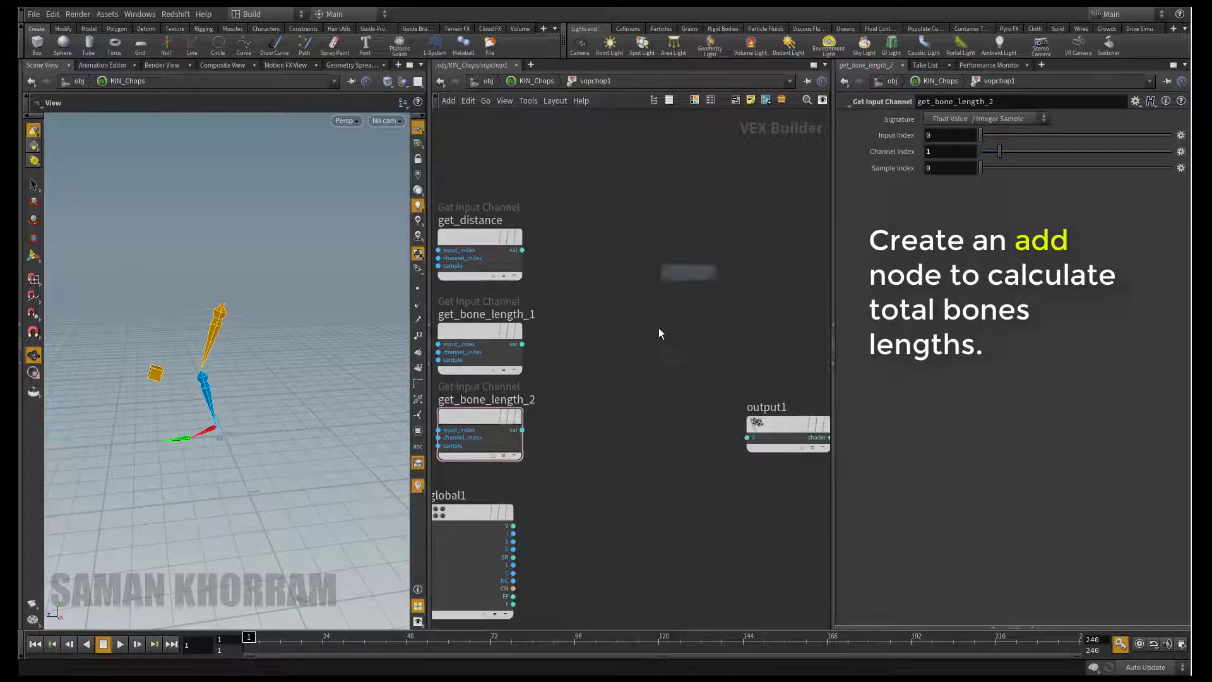
left_click(621, 381)
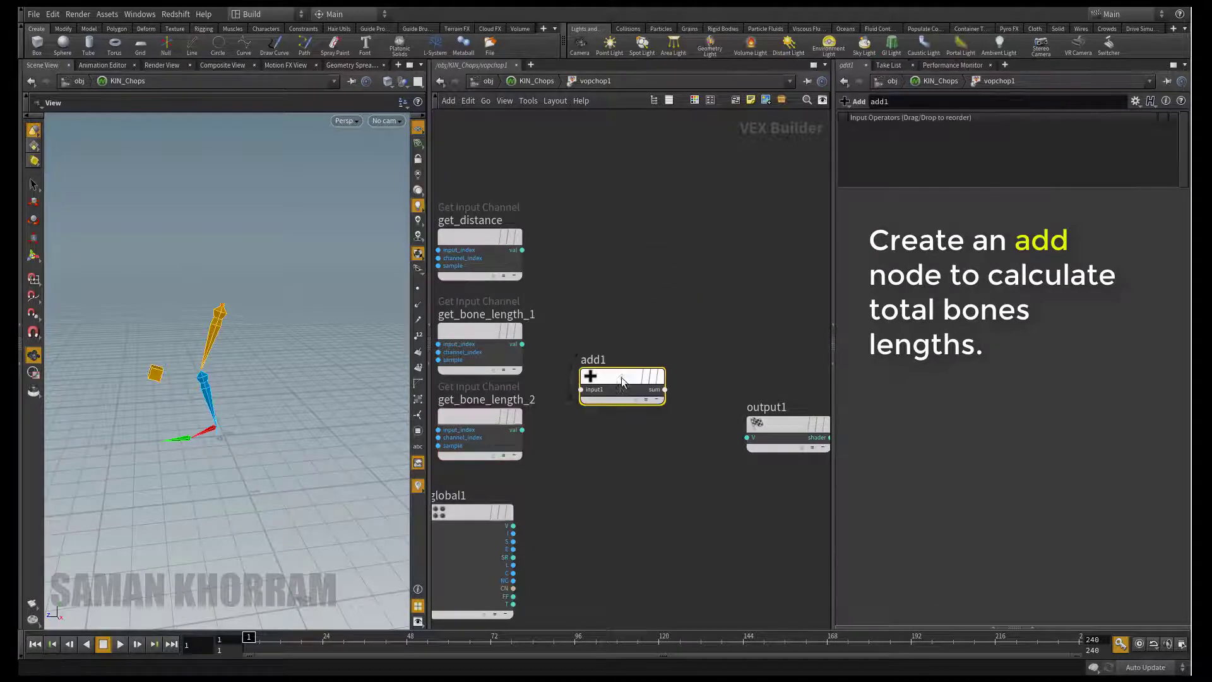
double_click(594, 360)
type("tot")
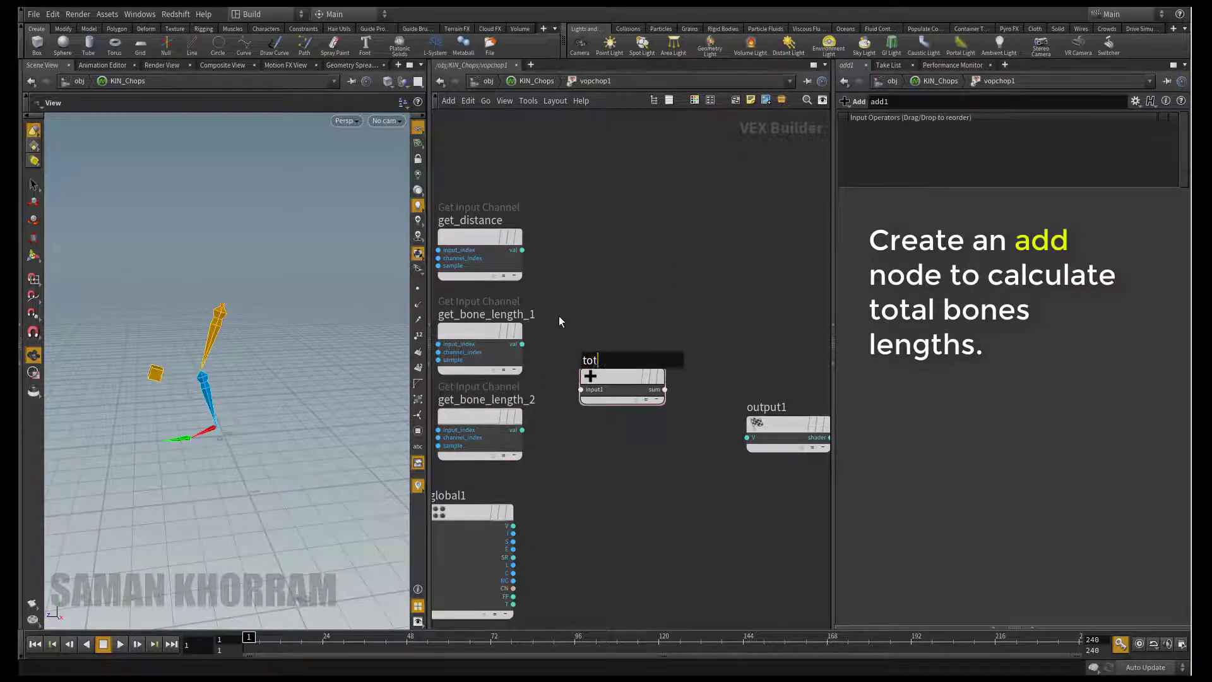
type("al_bon")
type("e_length")
key("Return")
Wire get_bone_length_1 and get_bone_length_2 into total_bone_length, and tidy the layout.
left_click(521, 344)
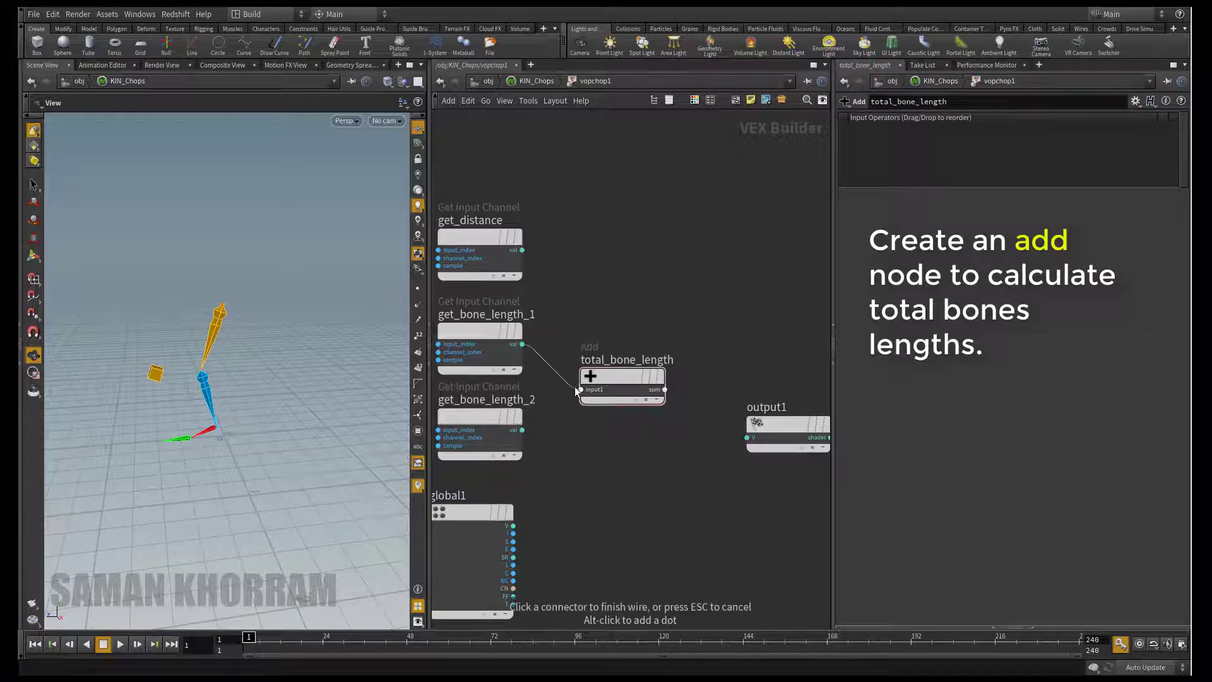
left_click(580, 389)
left_click(522, 430)
left_click(581, 398)
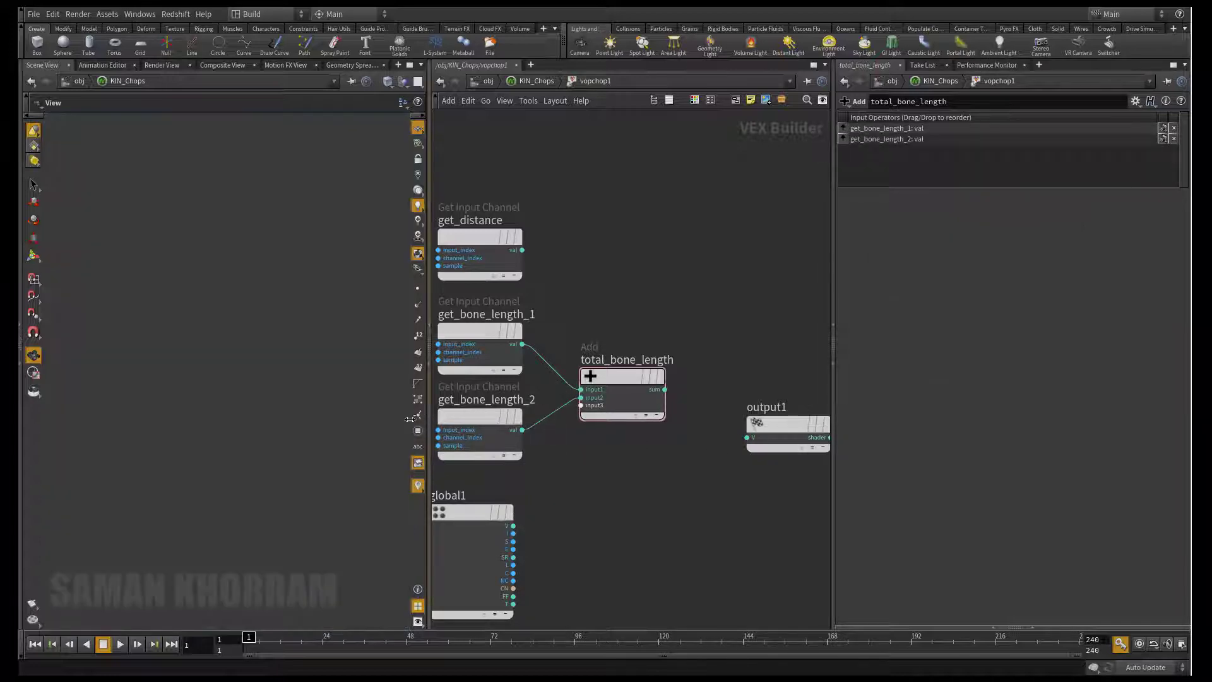
left_click_drag(426, 427, 305, 427)
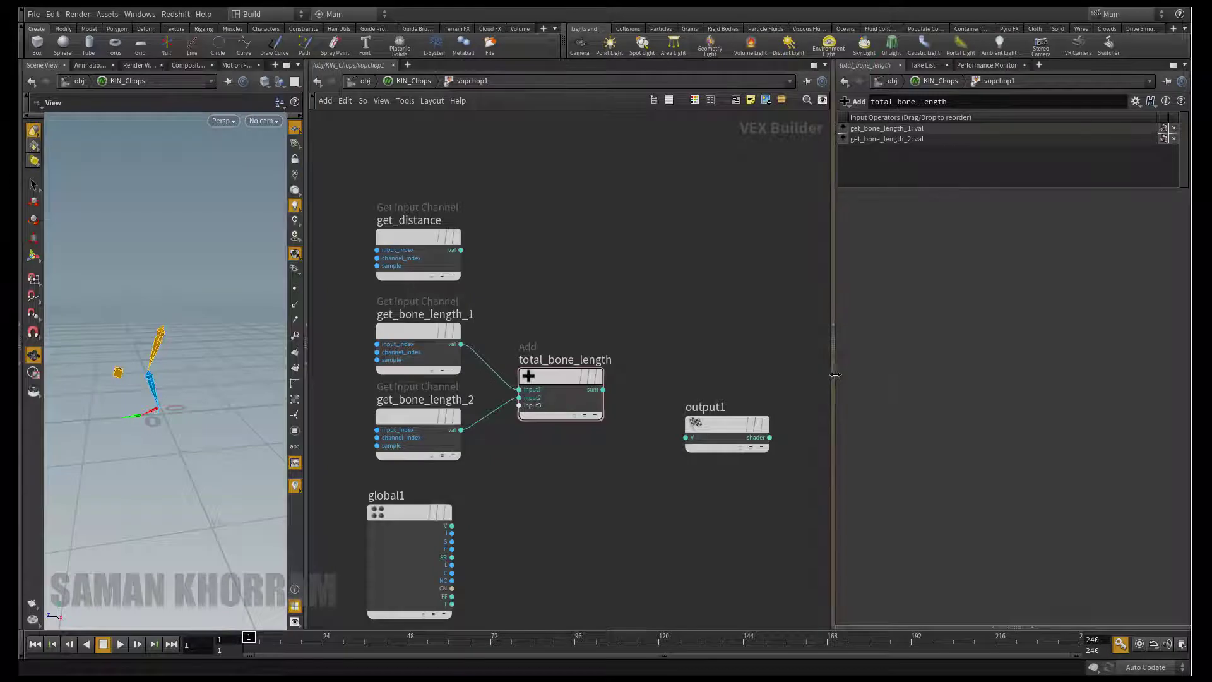
left_click_drag(832, 370, 913, 370)
middle_click_drag(778, 358, 689, 346)
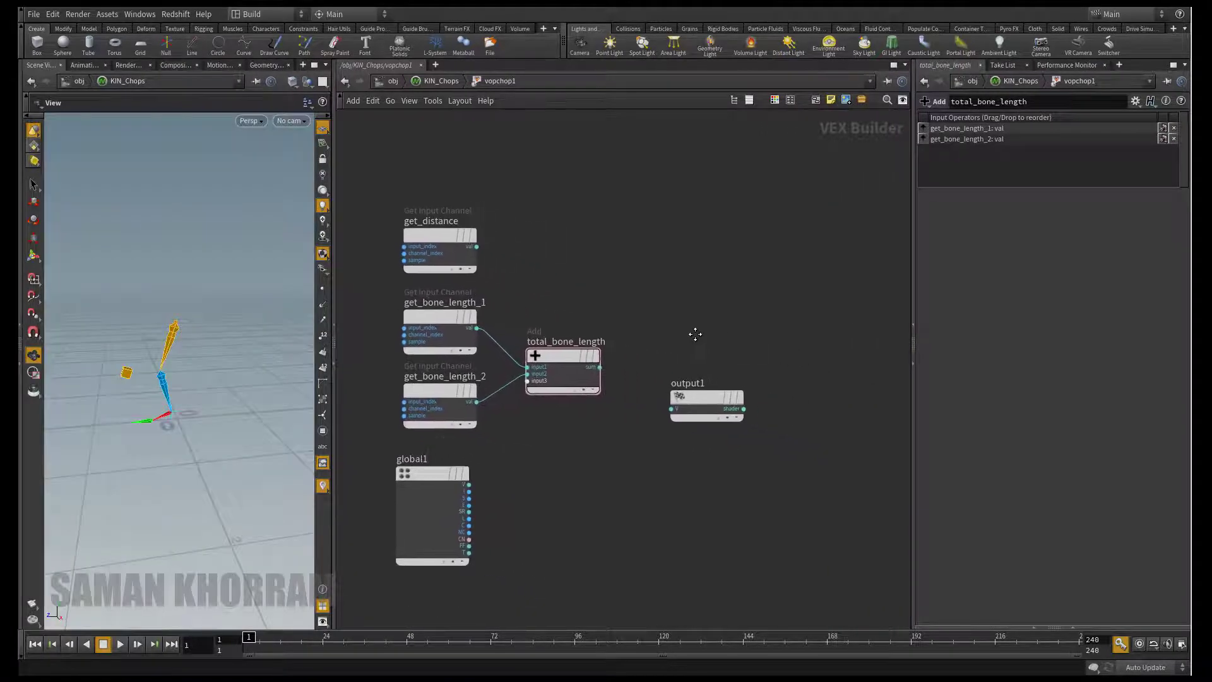
left_click_drag(701, 394, 770, 398)
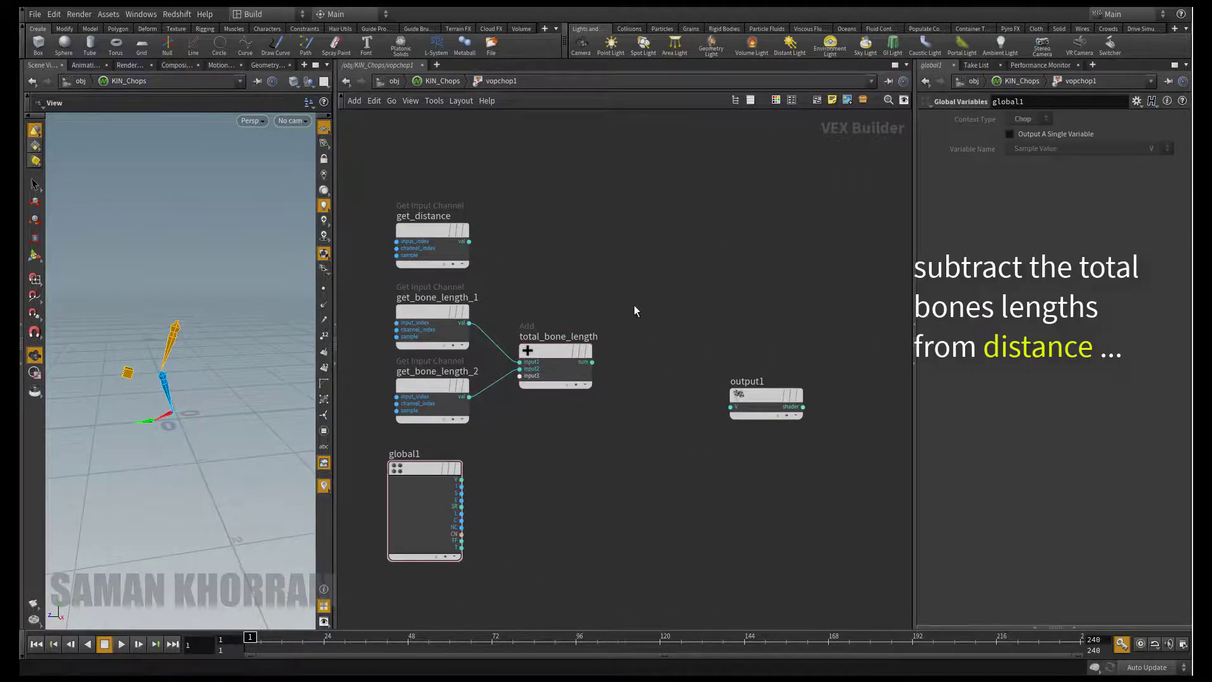
Add a Subtract node named subtract_total_bone_length_from_distance.
key("Tab")
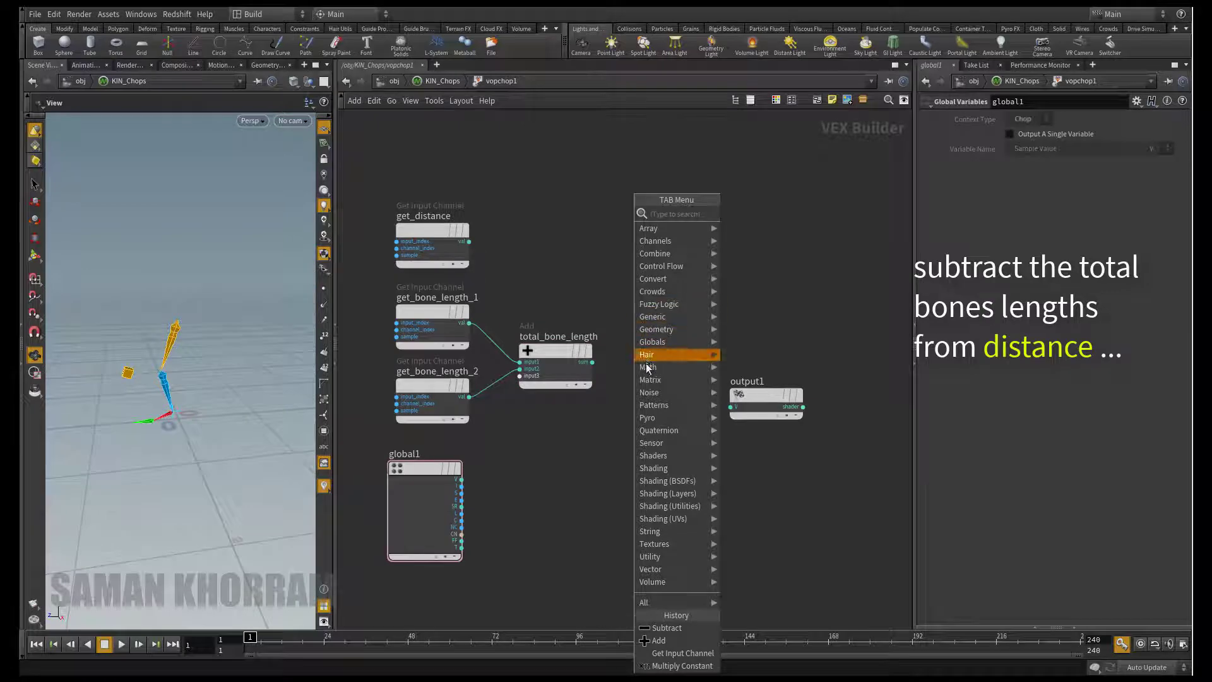
mouse_move(649, 366)
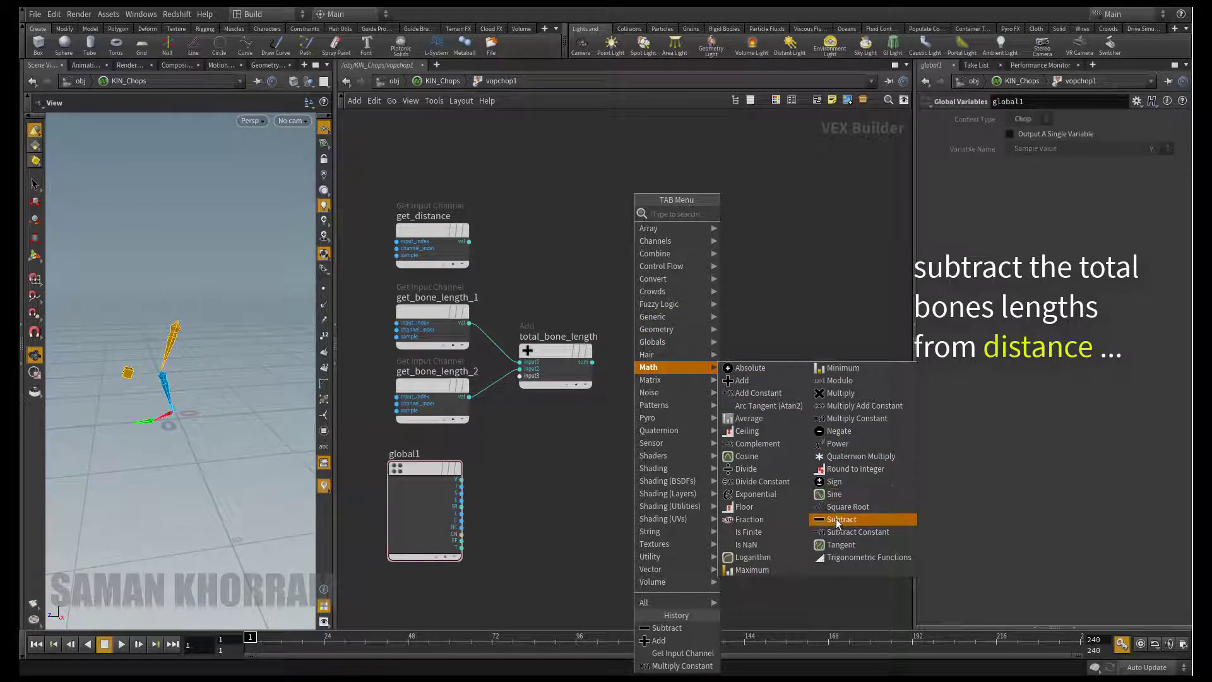
left_click(839, 519)
left_click(625, 270)
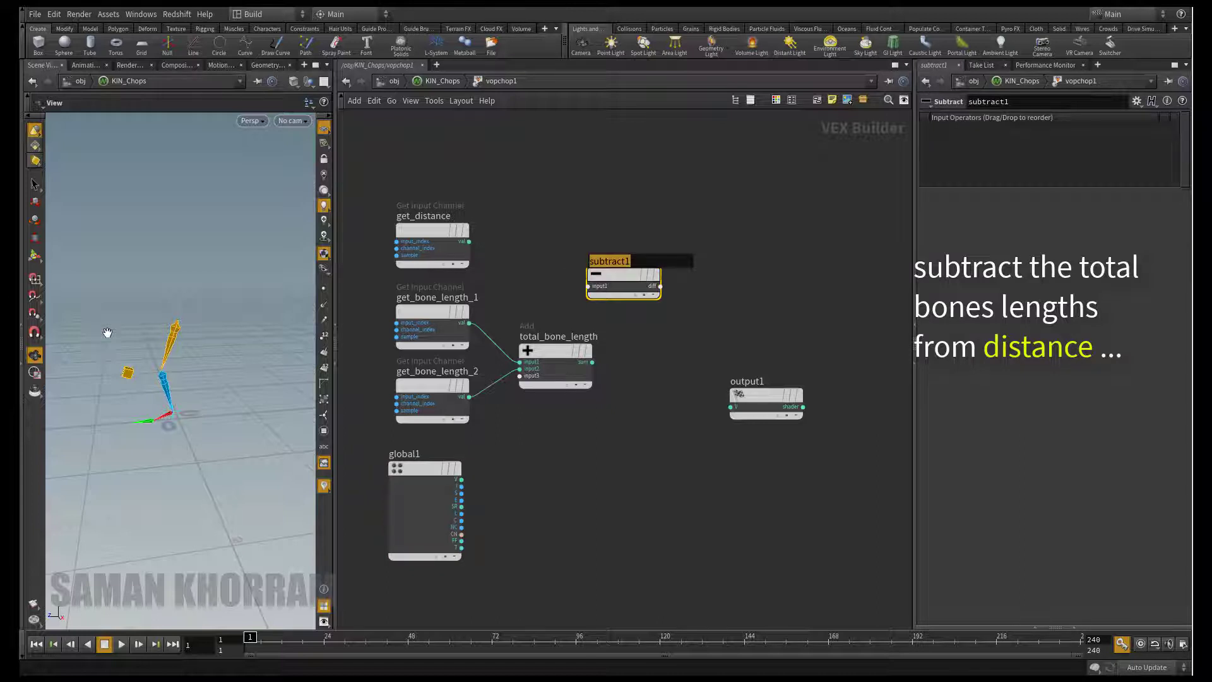
key("End")
key("BackSpace")
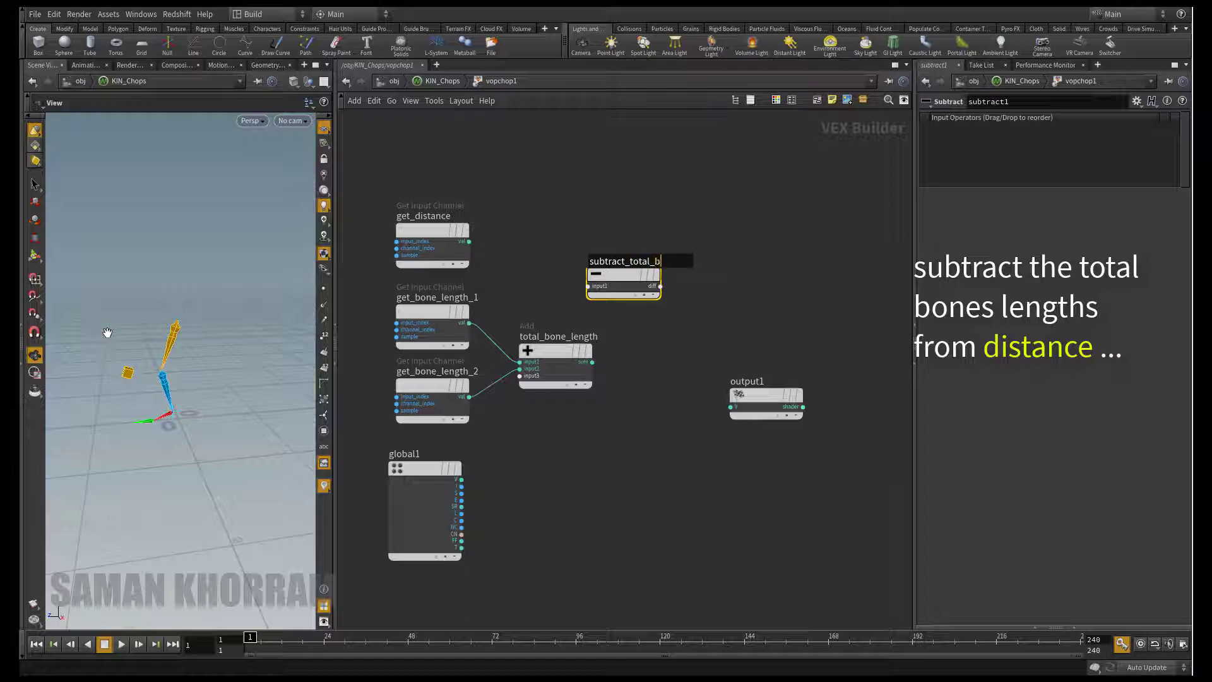
type("one_len")
type("gth_f")
type("rom_dista")
type("nce")
key("Return")
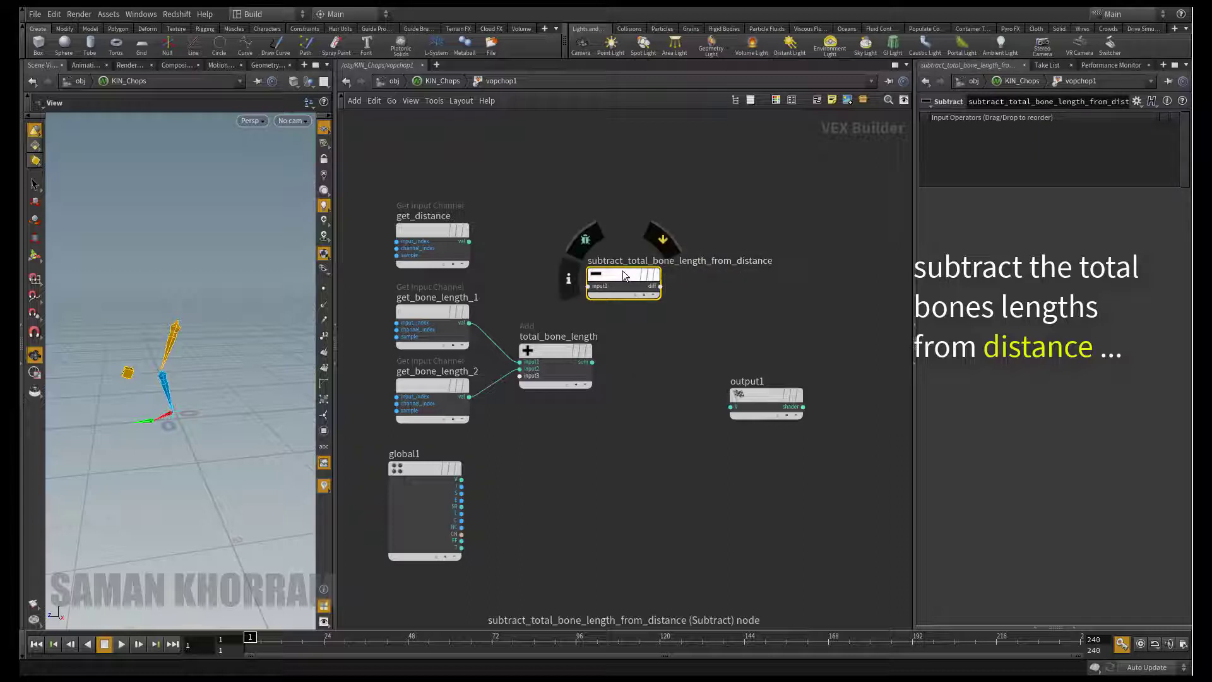
Wire get_distance into its first input and total_bone_length into its second.
left_click_drag(617, 269, 654, 274)
left_click(469, 241)
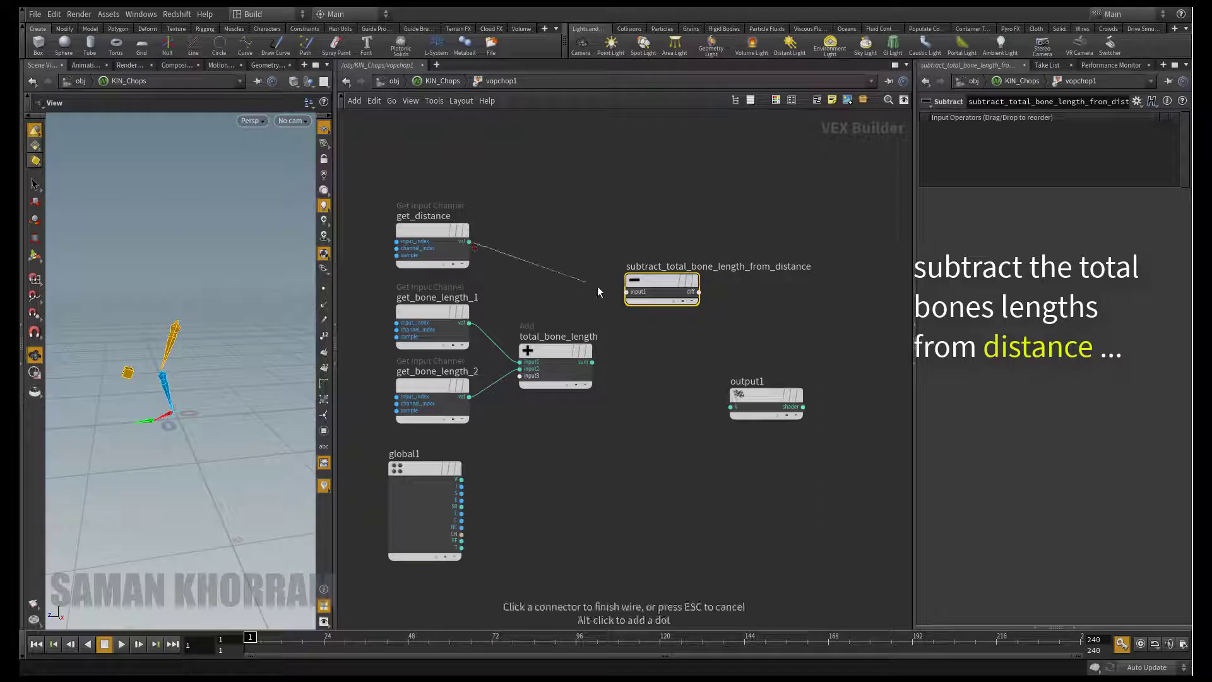
left_click(627, 292)
left_click(592, 361)
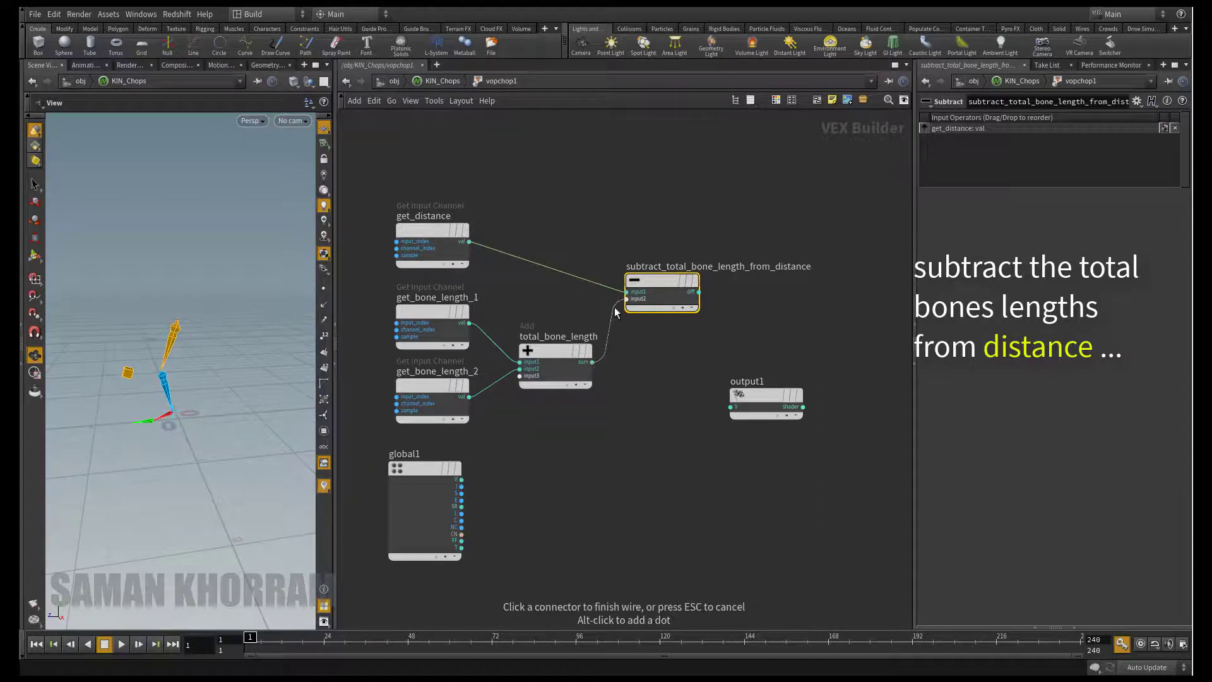
left_click(627, 298)
left_click_drag(766, 394, 857, 394)
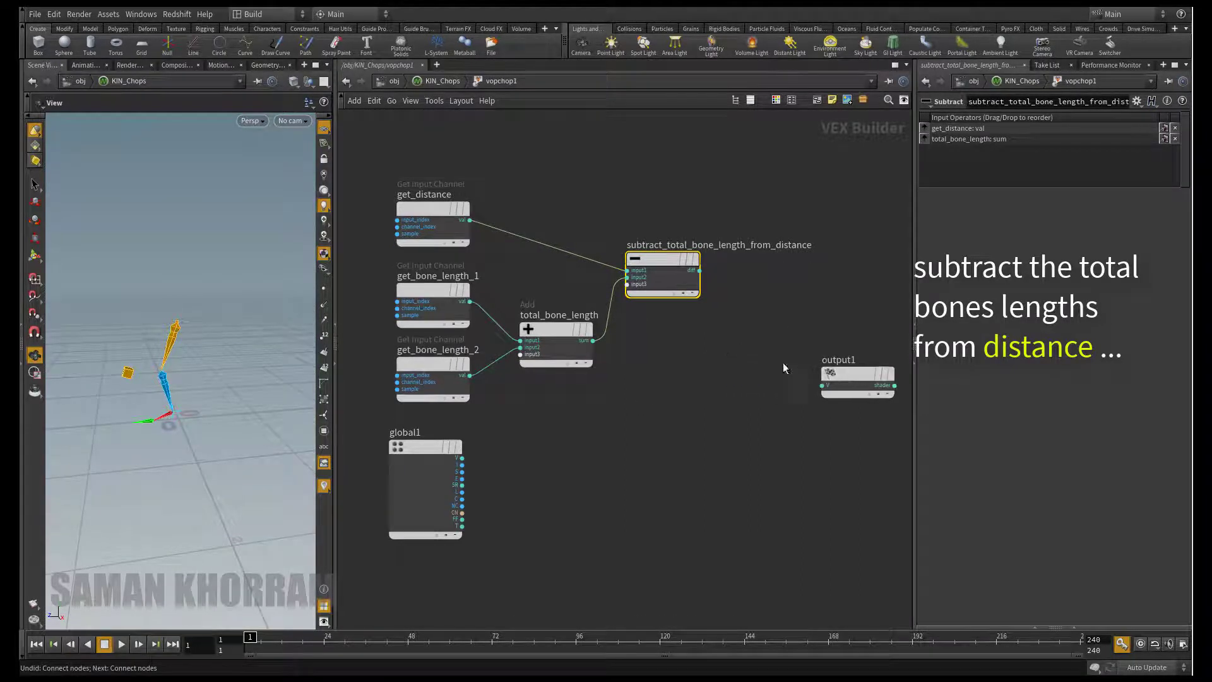
middle_click_drag(729, 395, 658, 362)
Add a Multiply Constant named get_half after the subtract node, with Multiplier 0.5.
key("Tab")
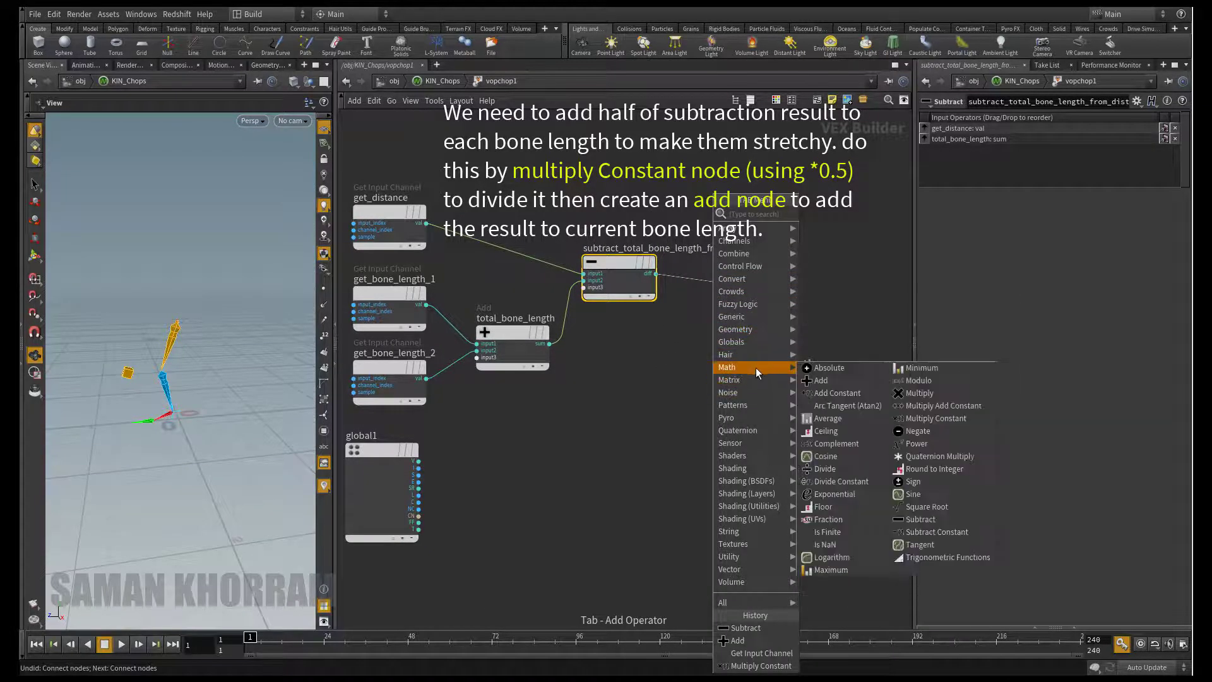
mouse_move(727, 366)
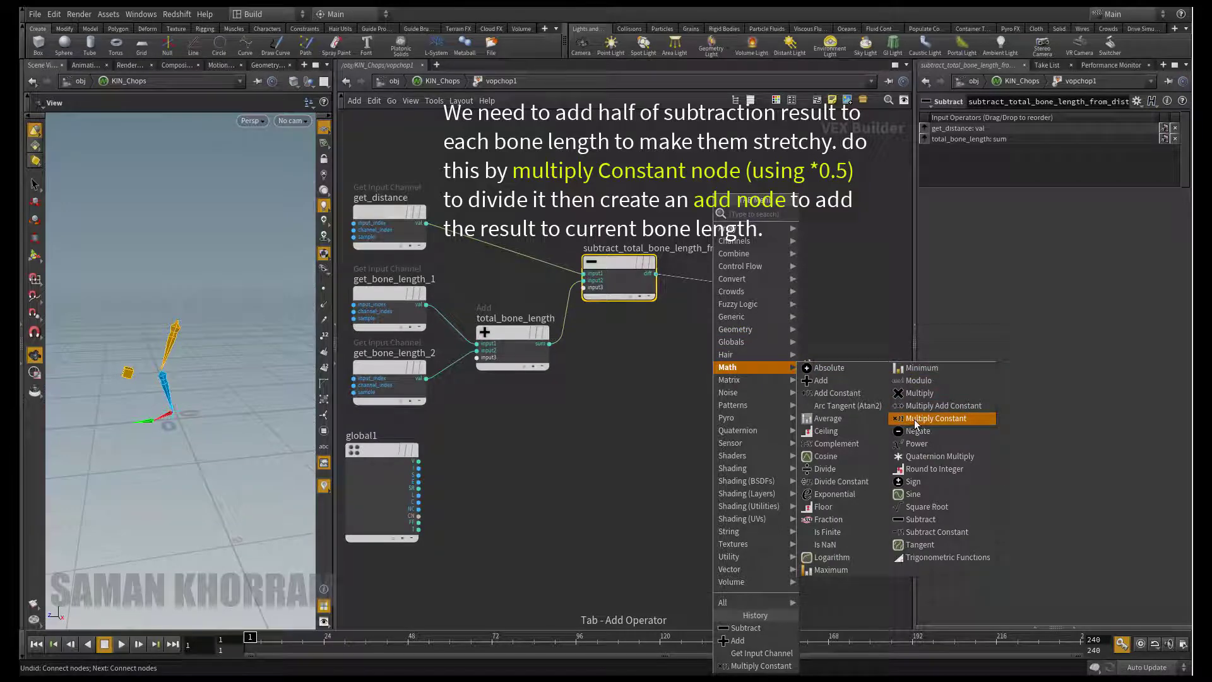
left_click(914, 418)
left_click(754, 288)
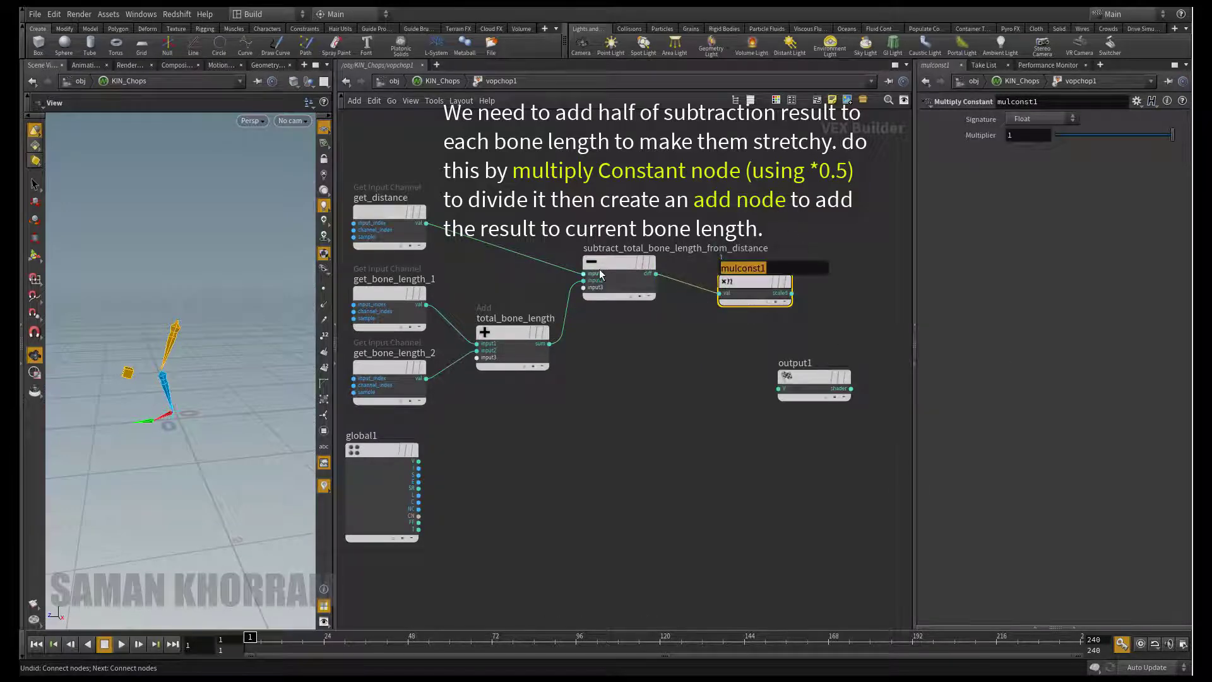
type("get_half")
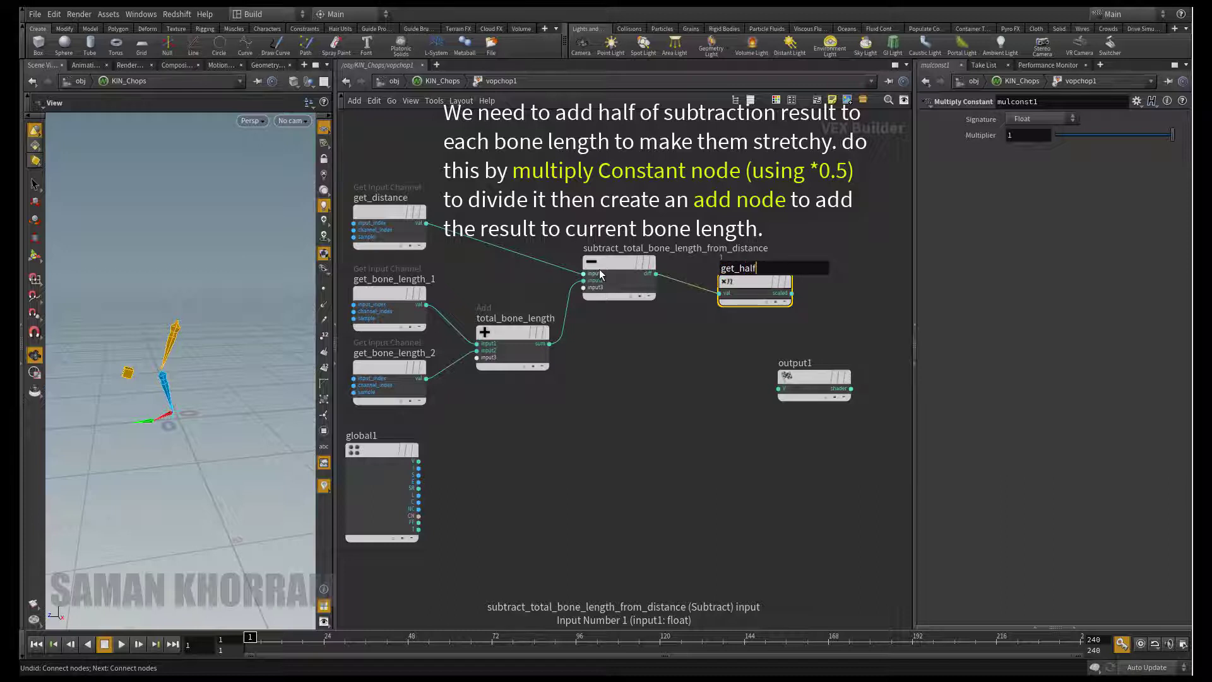
key("Return")
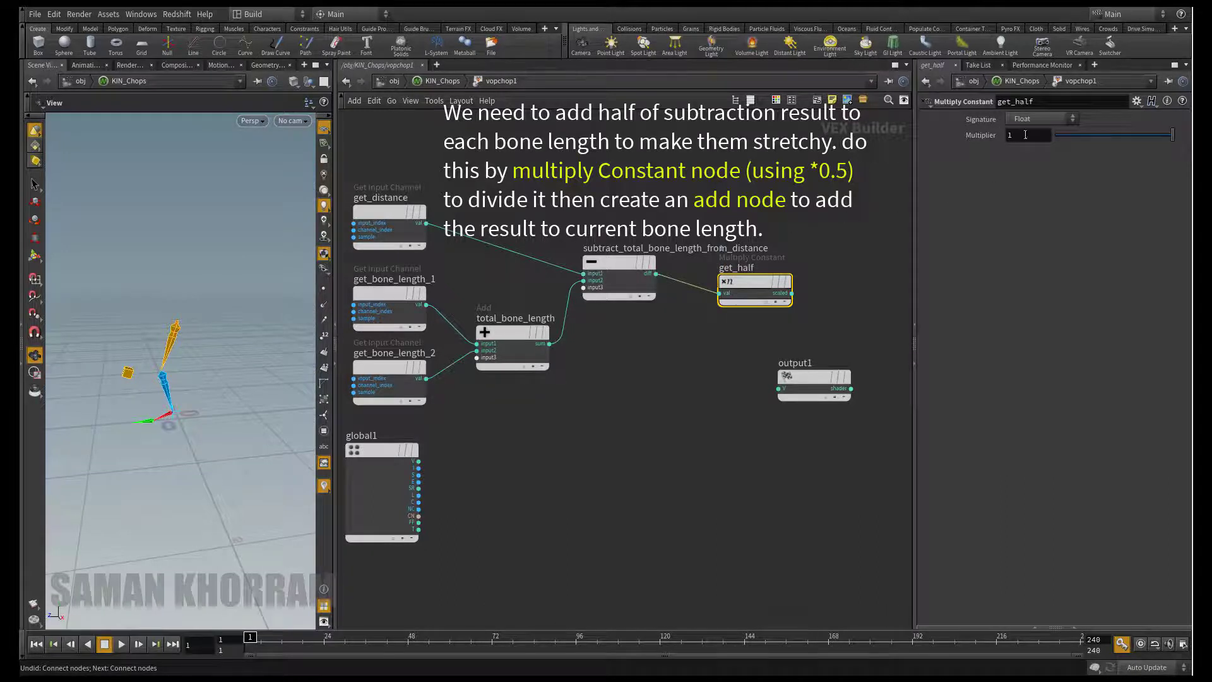
left_click(1024, 134)
type("0.5")
key("Return")
scroll(706, 396, "down", 2)
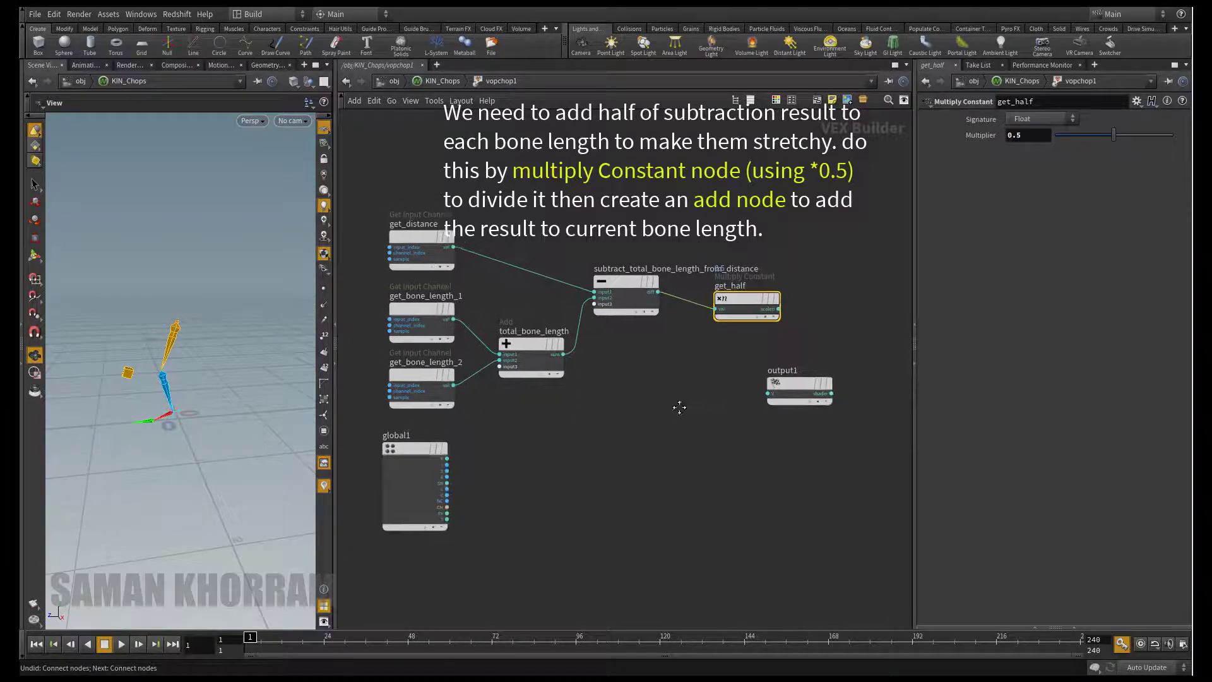
mouse_move(789, 396)
left_mouse_down()
mouse_move(827, 410)
mouse_move(780, 409)
left_mouse_up()
Add an Add node named add_to_current_bone_length.
key("Tab")
type("a")
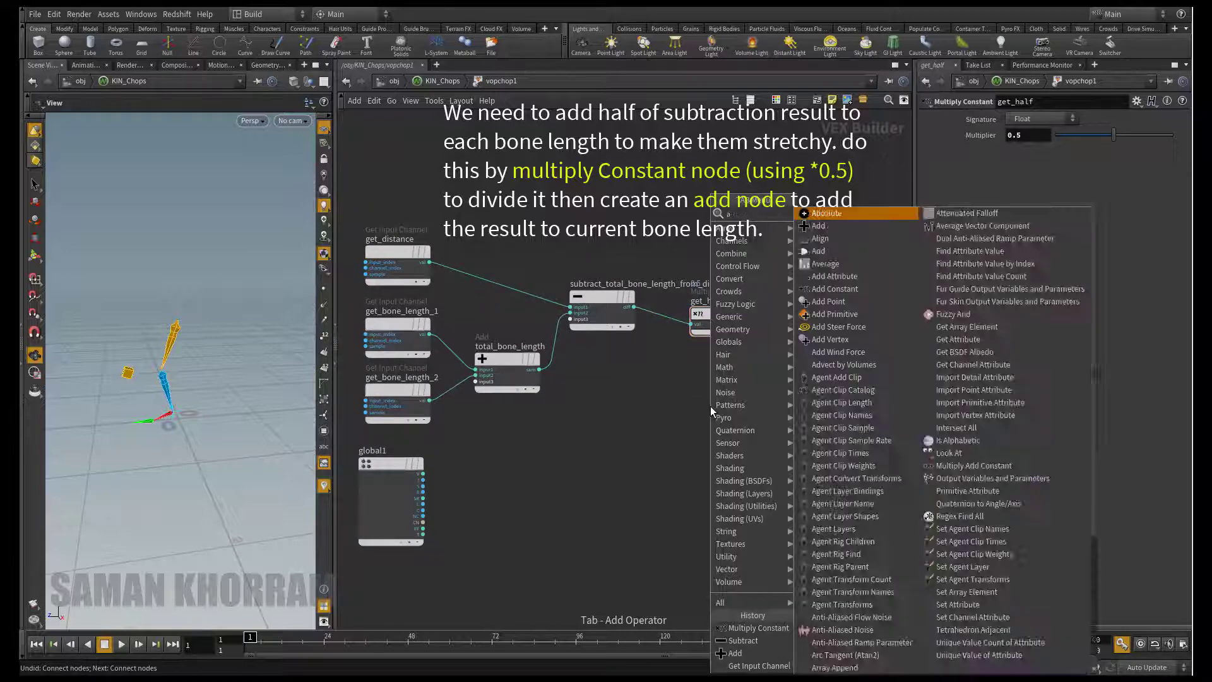
type("dd")
left_click(836, 216)
left_click(737, 400)
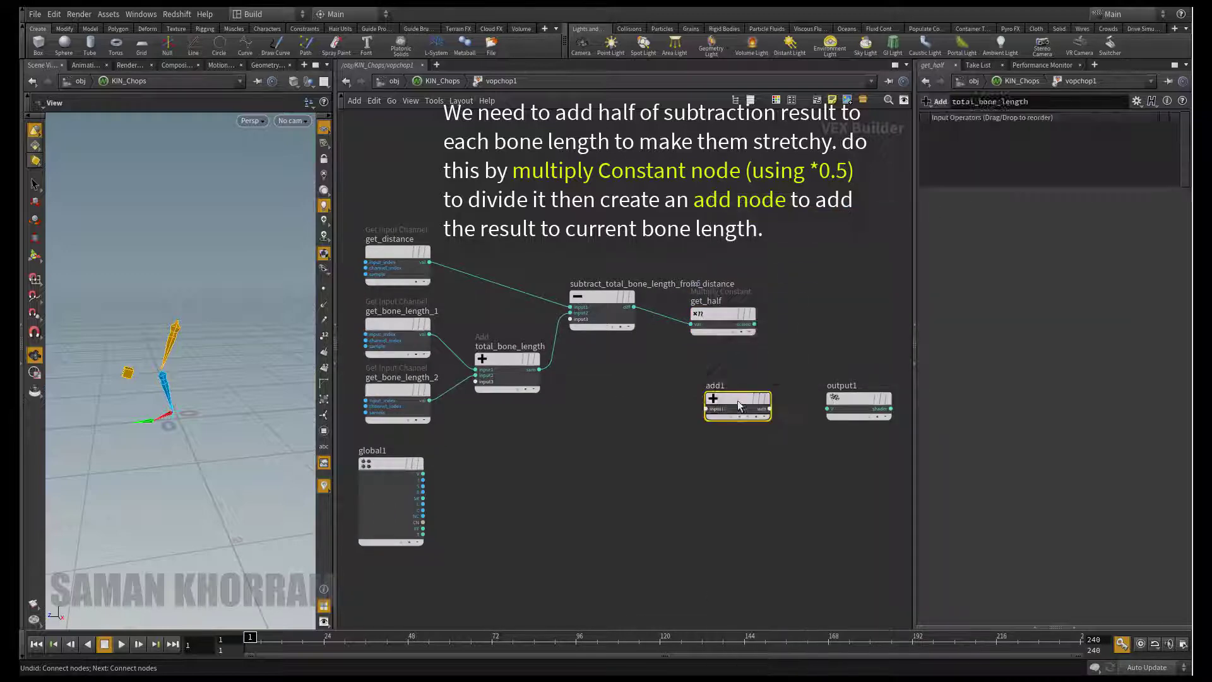
type("a")
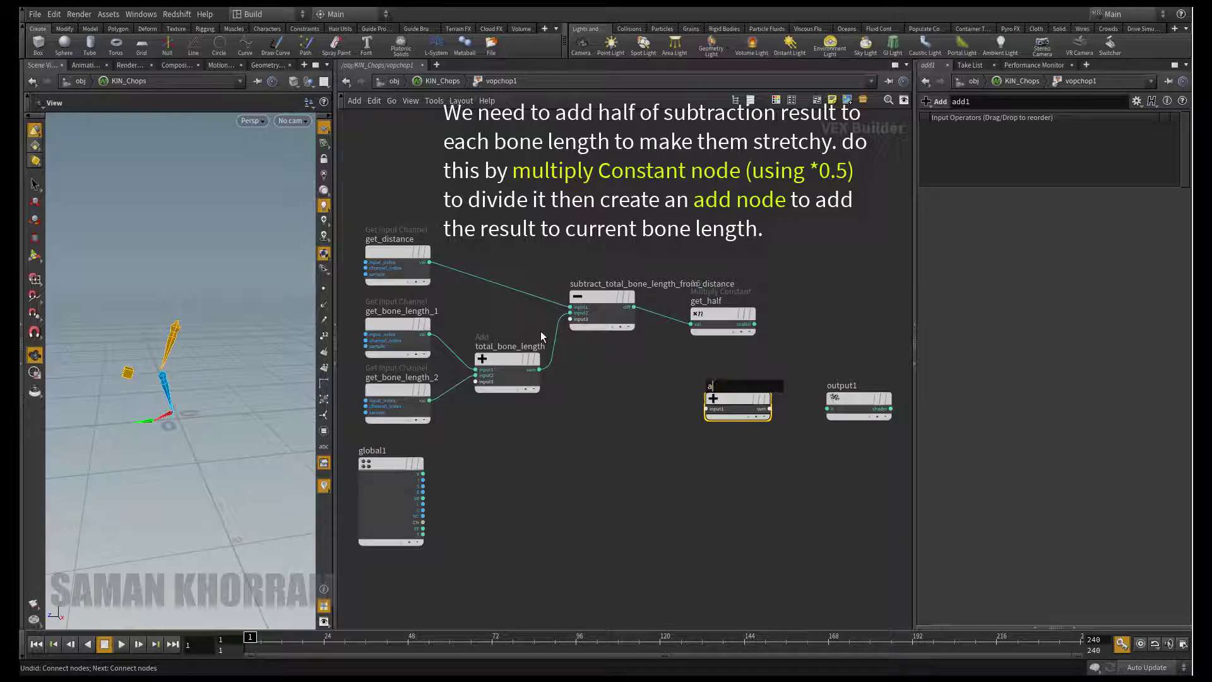
type("dd_")
type("t")
type("o_current_bon")
type("e_length")
key("Return")
Feed get_half and global1's V into add_to_current_bone_length, and its sum into output1.
left_click(754, 324)
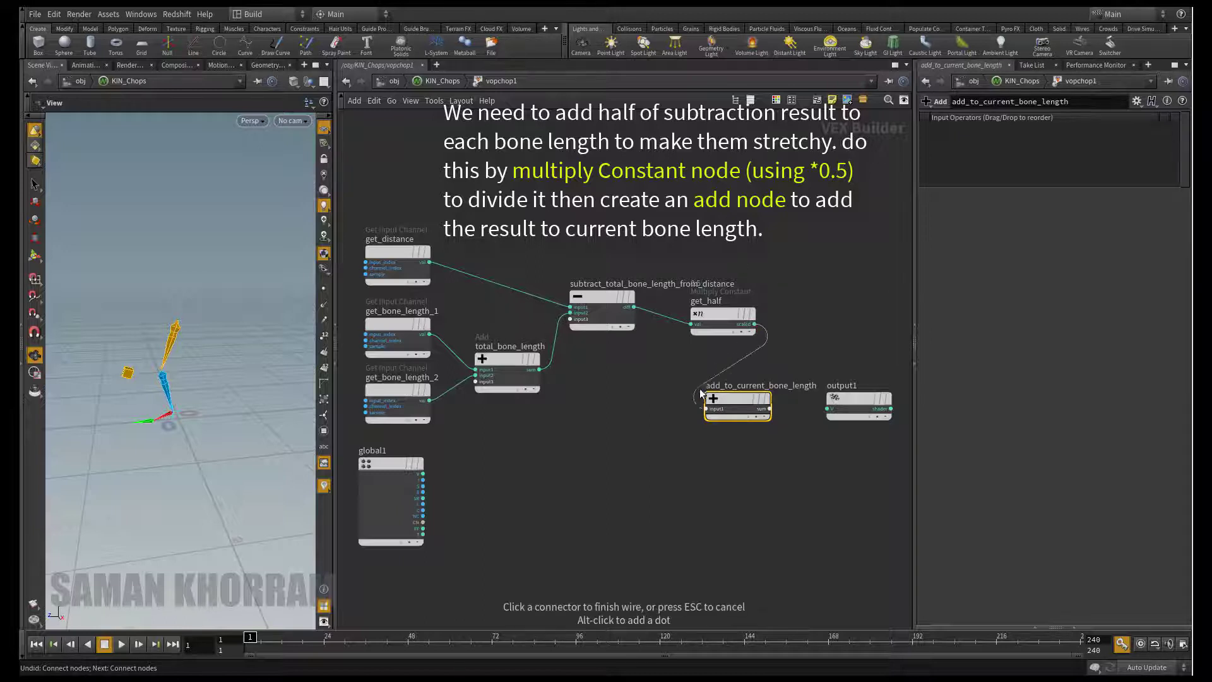
left_click(706, 408)
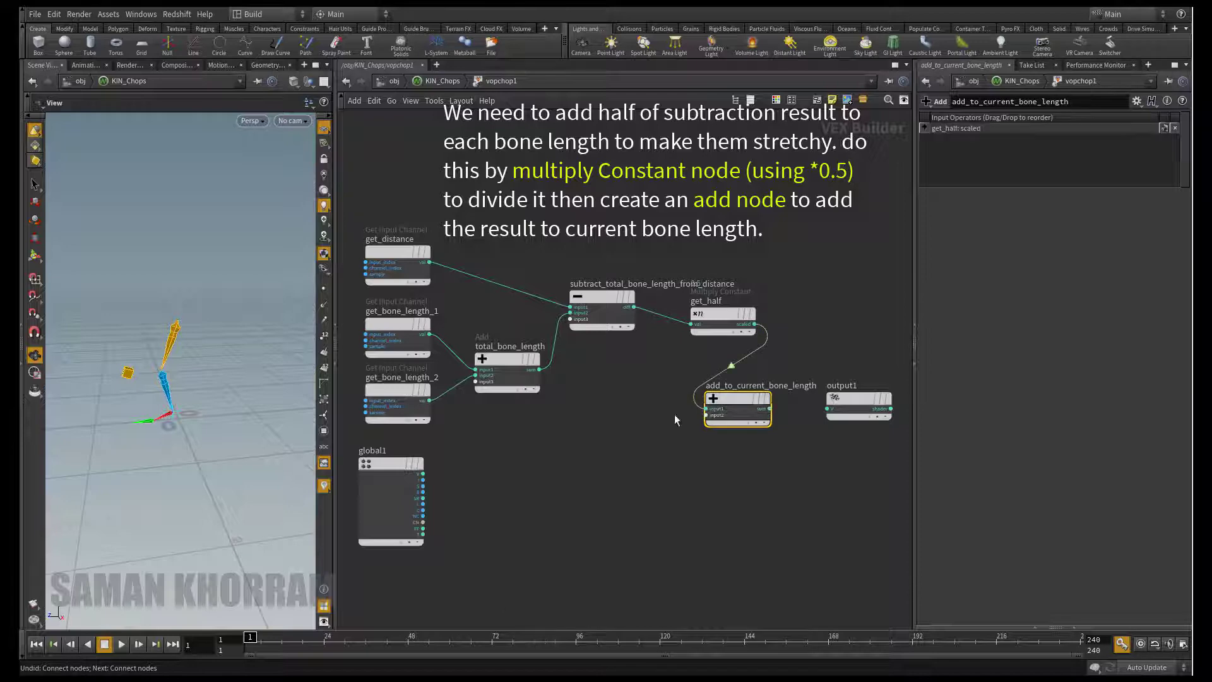
left_click(423, 472)
left_click(706, 415)
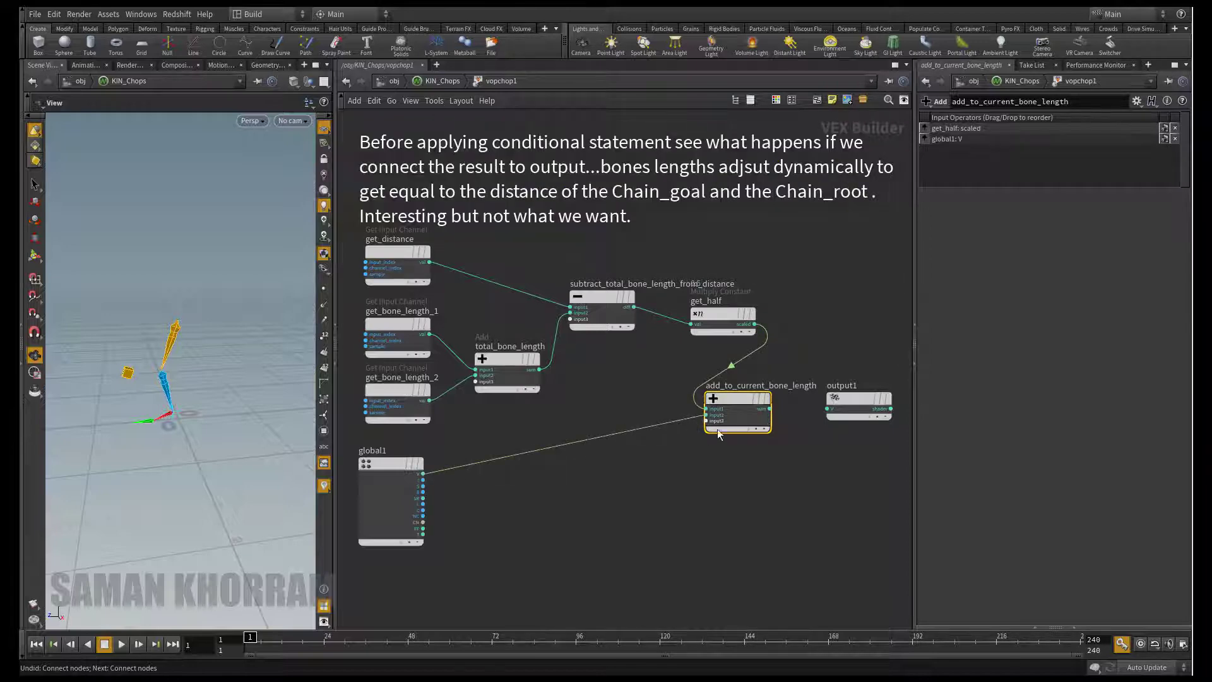
left_click(769, 409)
left_click(827, 408)
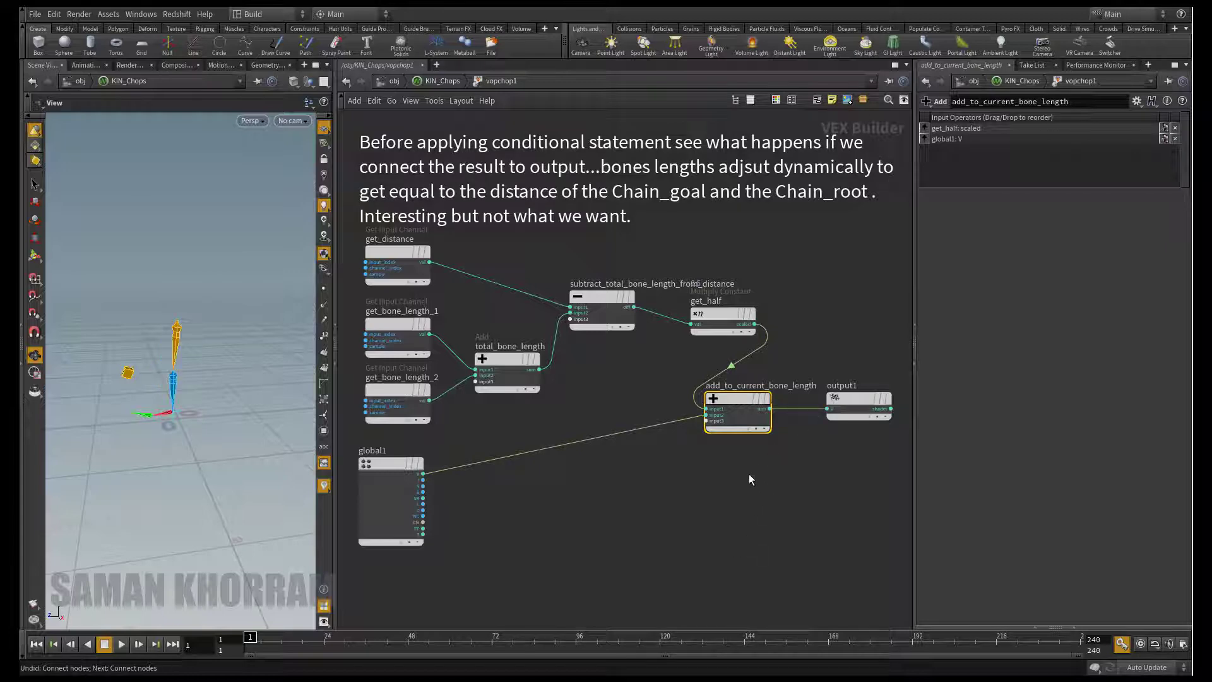
key("u")
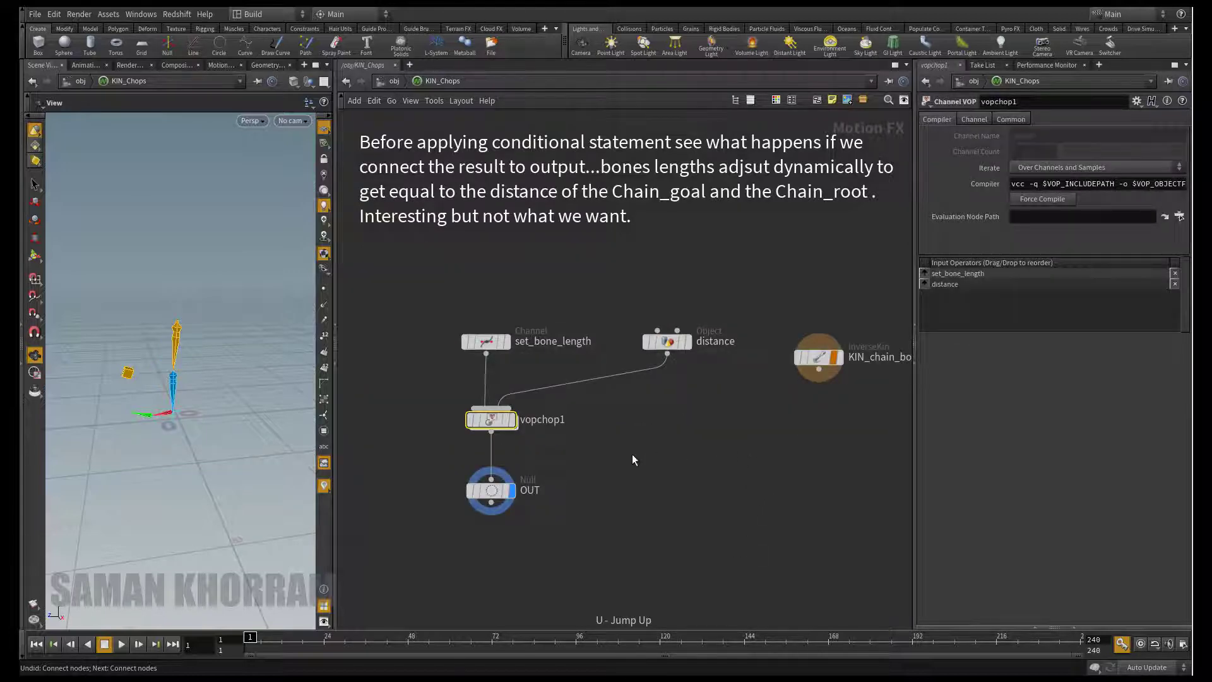
key("u")
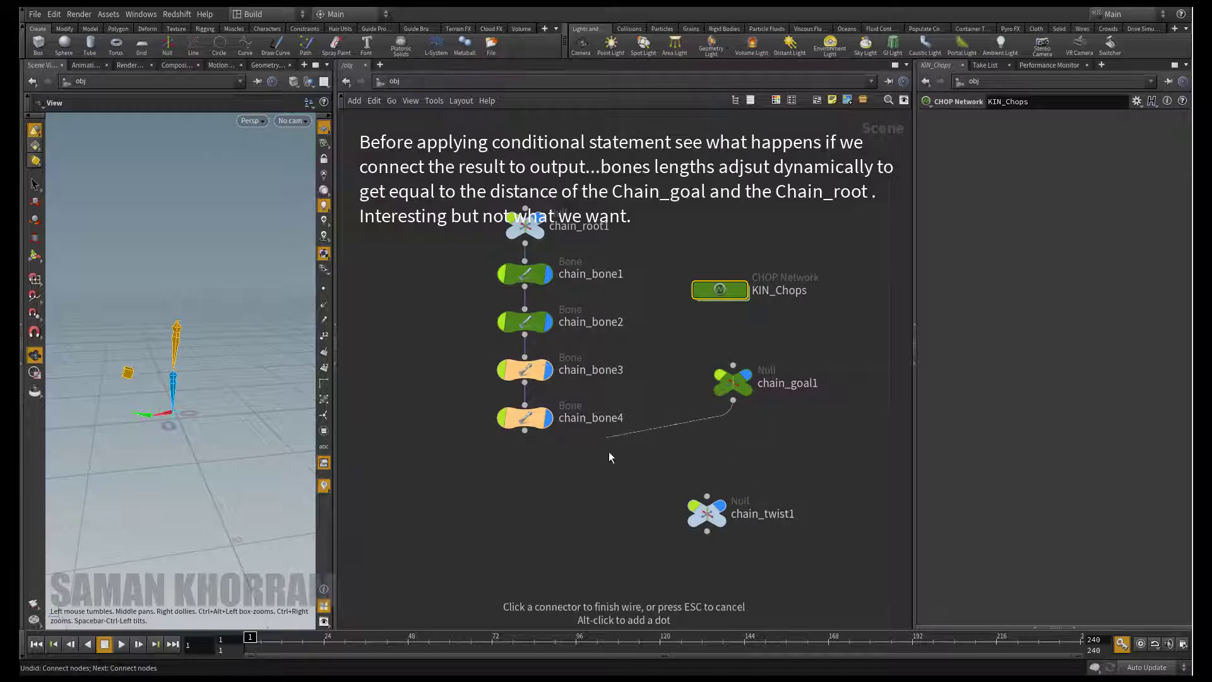
left_click(730, 388)
key("t")
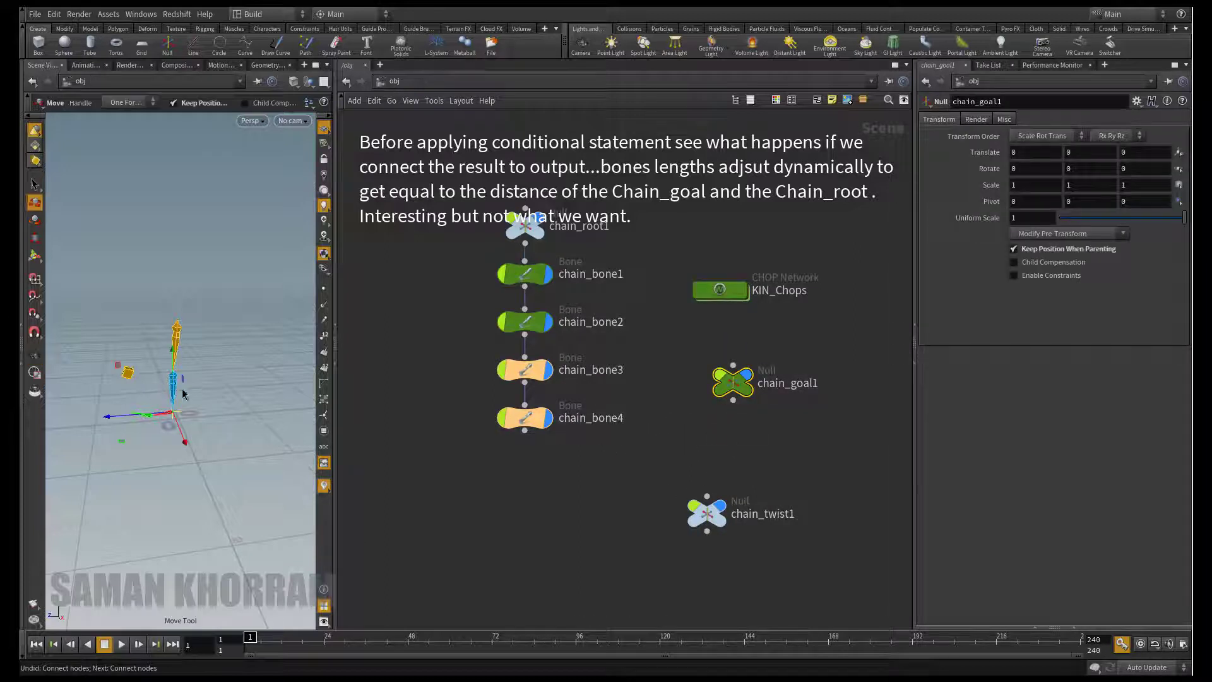
left_click_drag(171, 376, 154, 538)
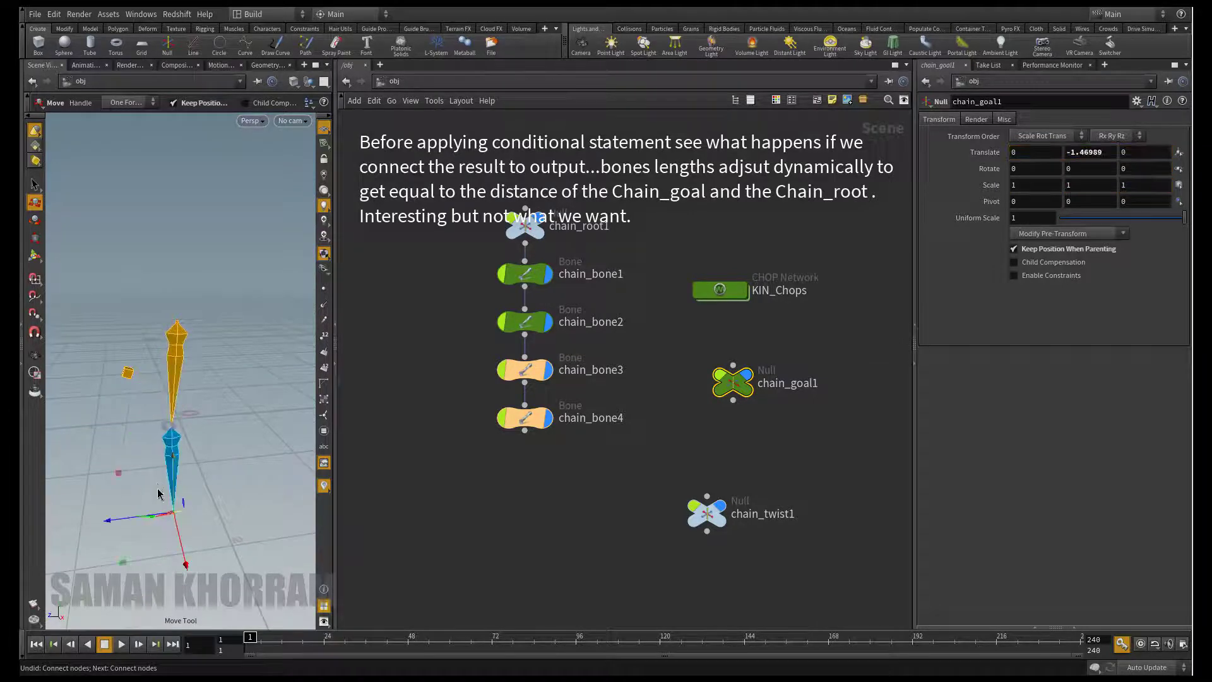
key("ctrl+z")
double_click(720, 291)
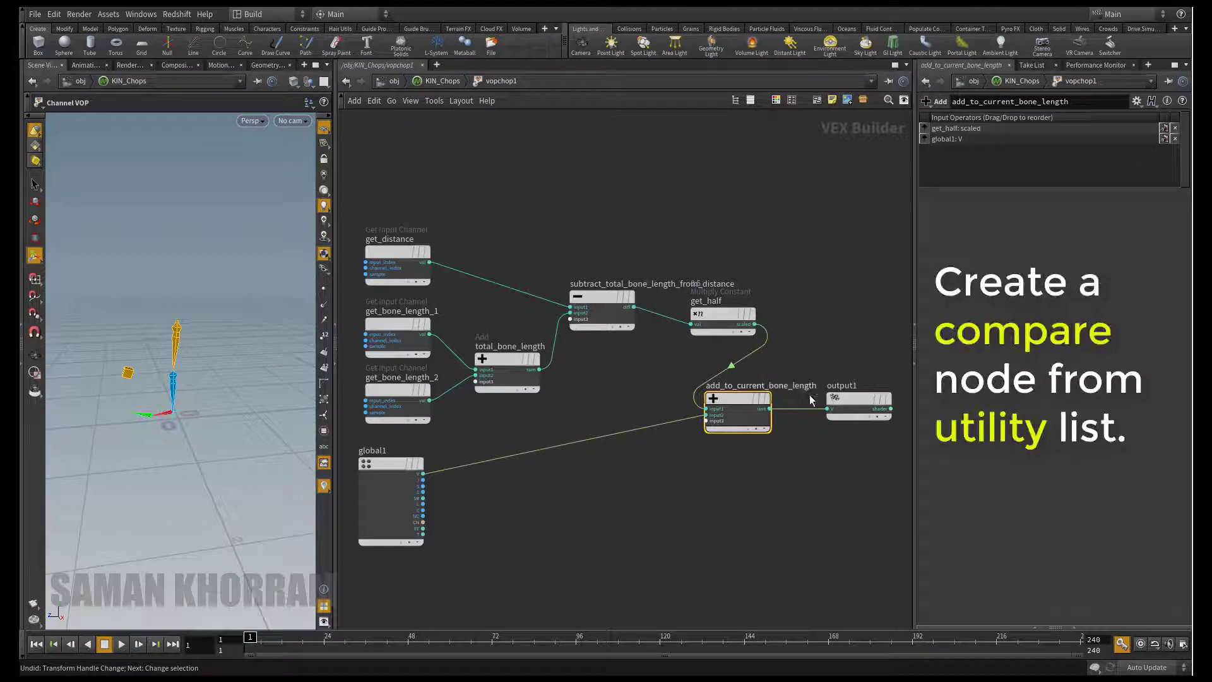
Move output1 and add_to_current_bone_length down and right to make room.
scroll(847, 424, "down", 2)
left_click_drag(849, 424, 866, 448)
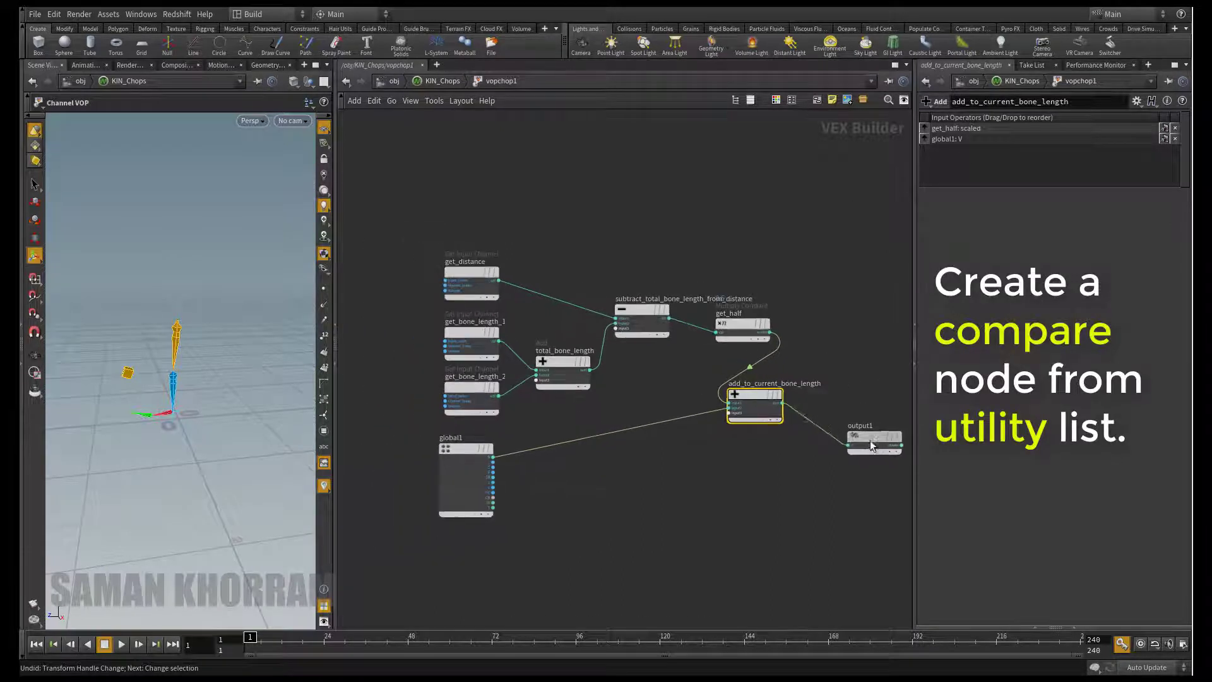
left_click_drag(749, 404, 775, 452)
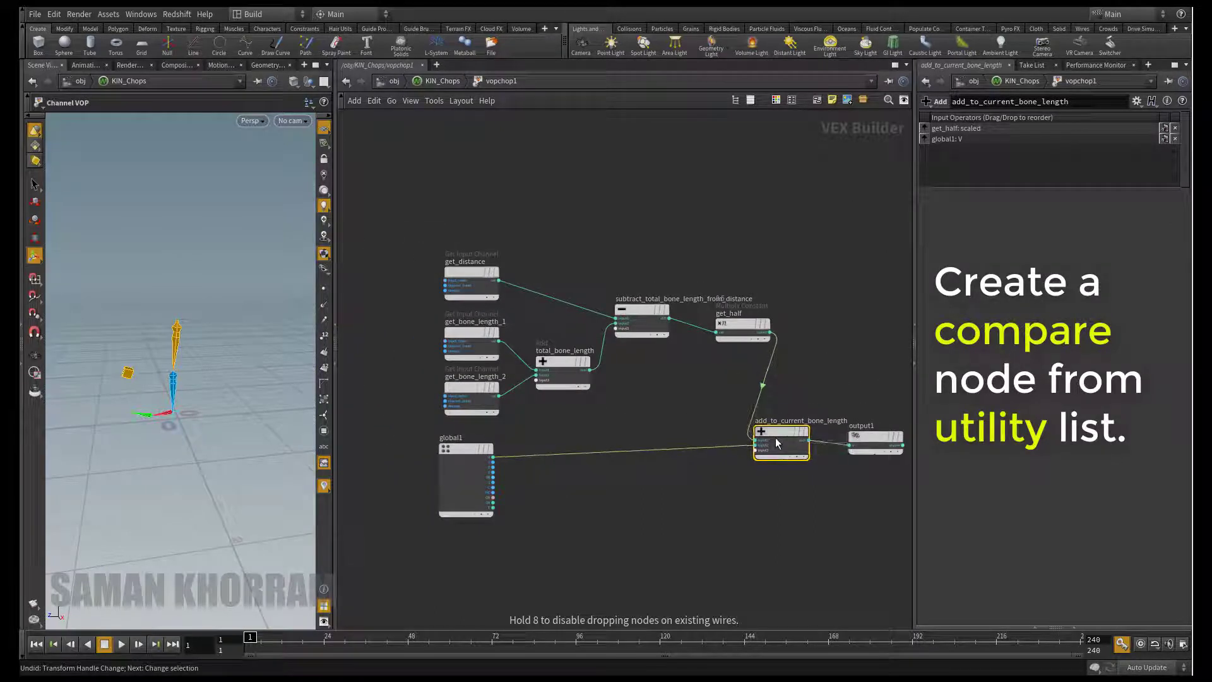
middle_click_drag(765, 414, 713, 432)
left_click_drag(813, 452, 840, 464)
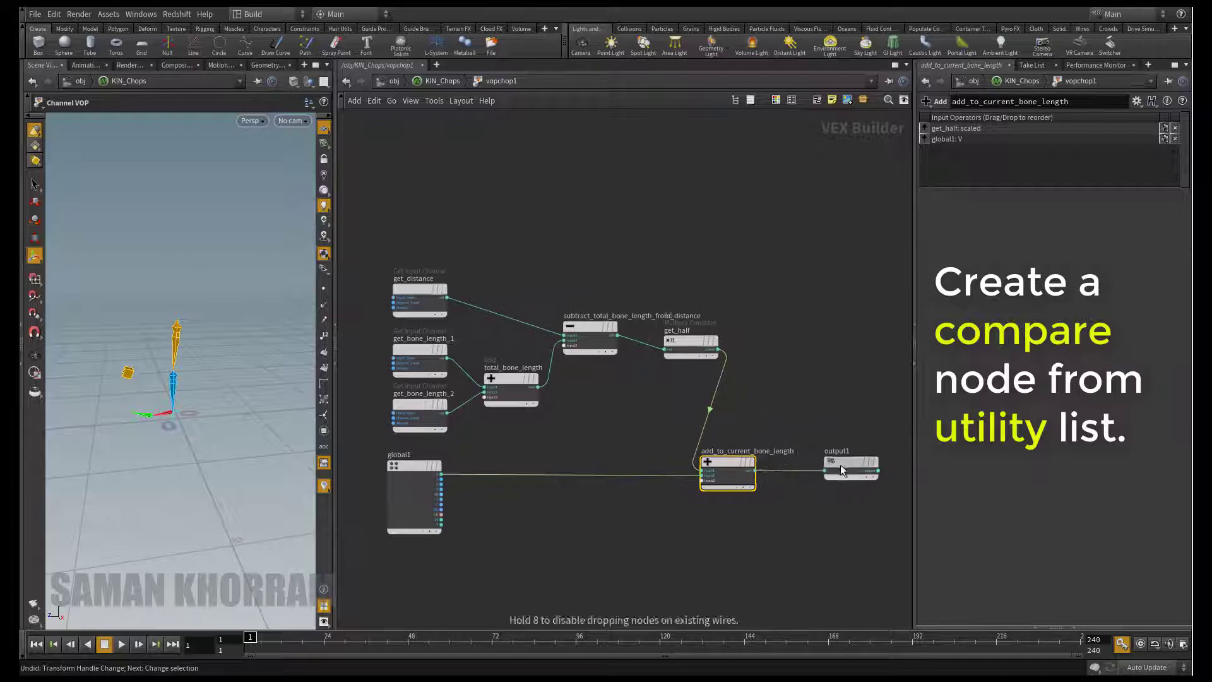
Add a Compare node, compare1, and feed get_half's result into it.
key("Tab")
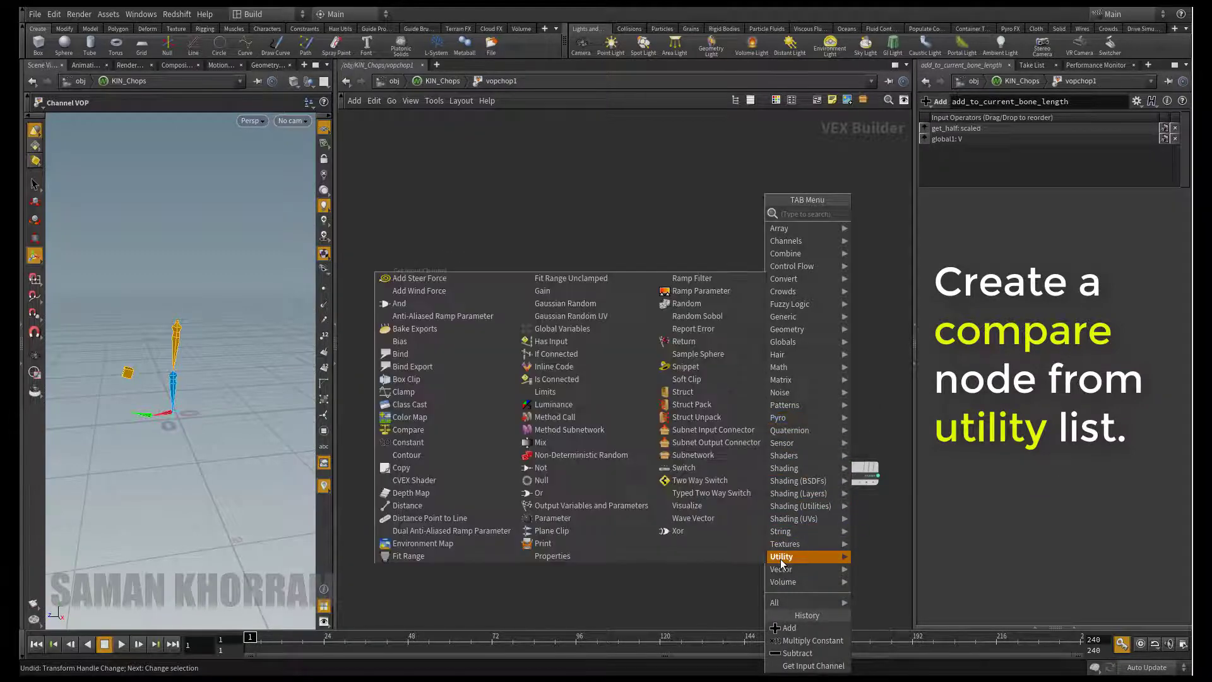
mouse_move(782, 557)
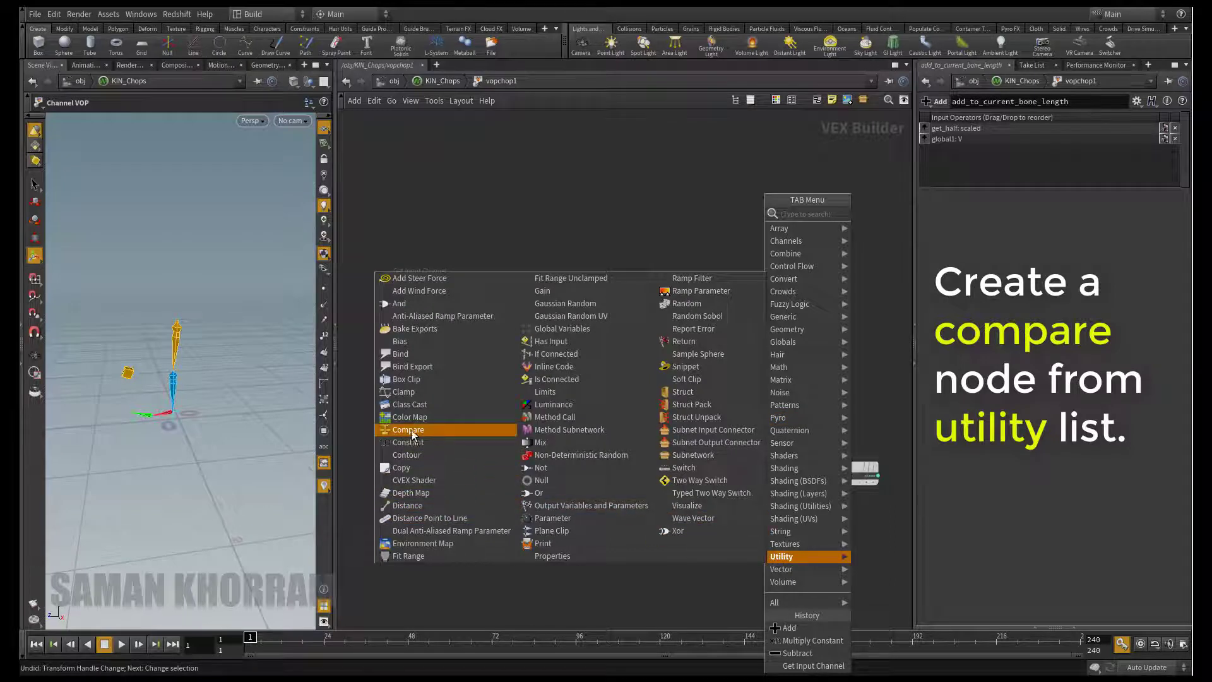
left_click(407, 430)
left_click(794, 401)
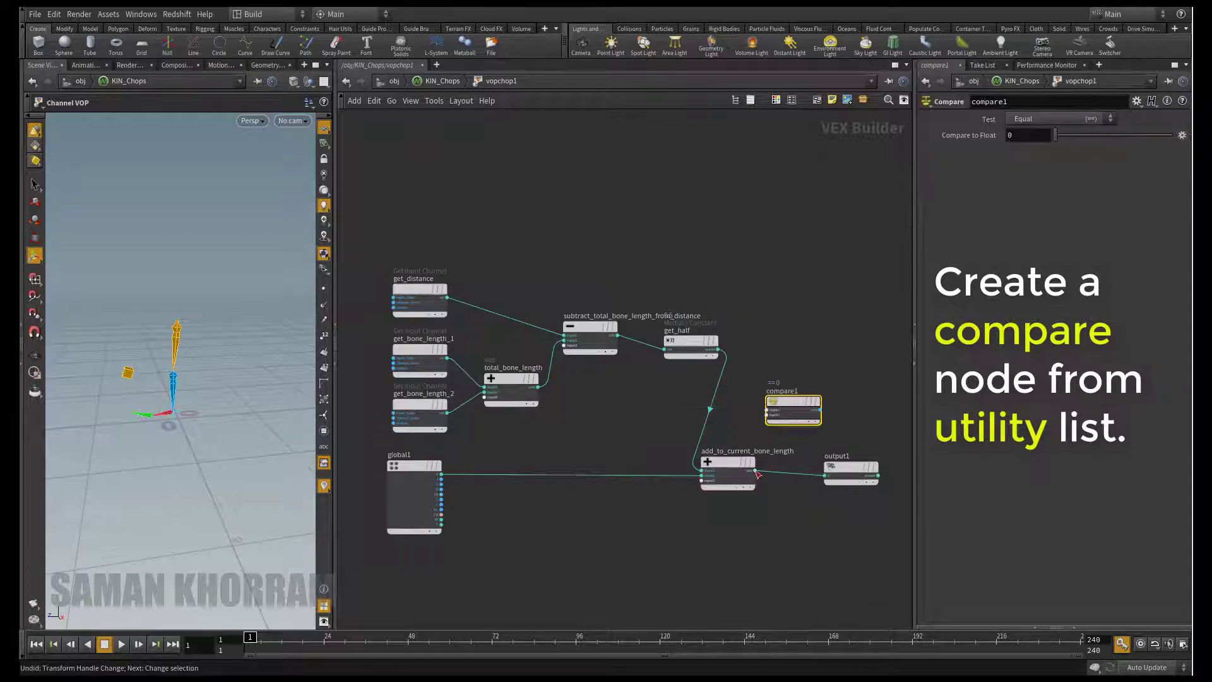
left_click_drag(777, 392, 779, 374)
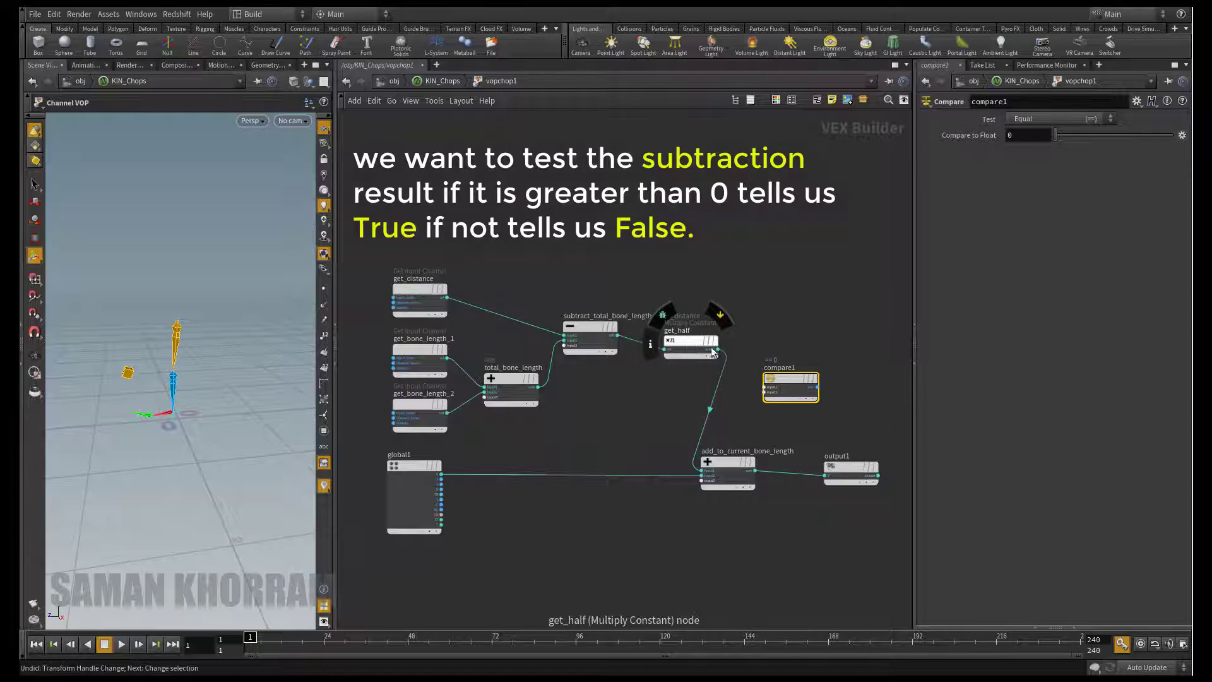
left_click(717, 348)
left_click(765, 387)
Set compare1's Test to Greater Than, keeping Compare to Float at 0.
scroll(726, 398, "up", 4)
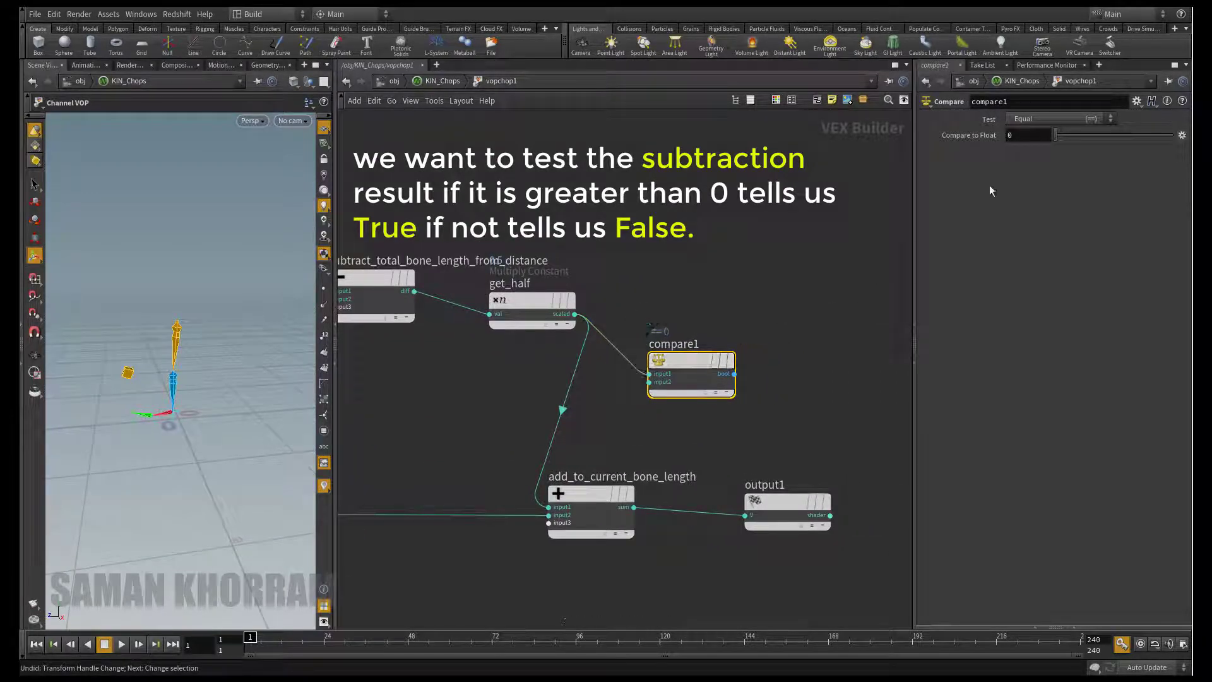
left_click(1038, 124)
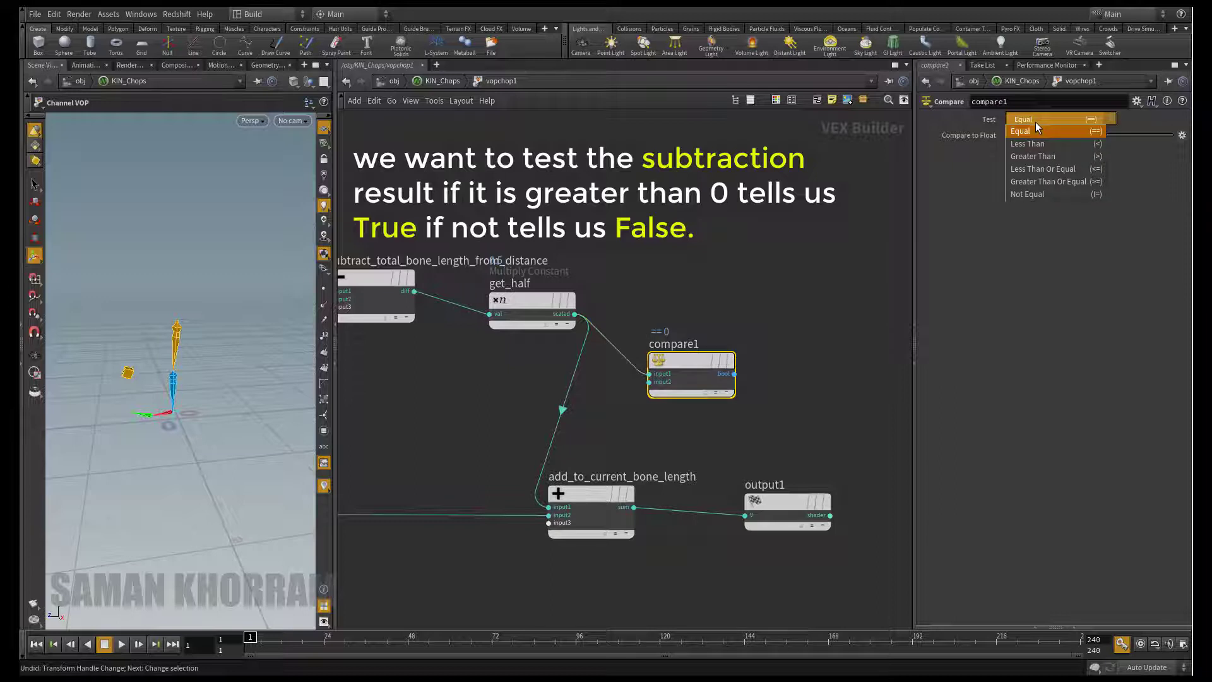
left_click(1032, 157)
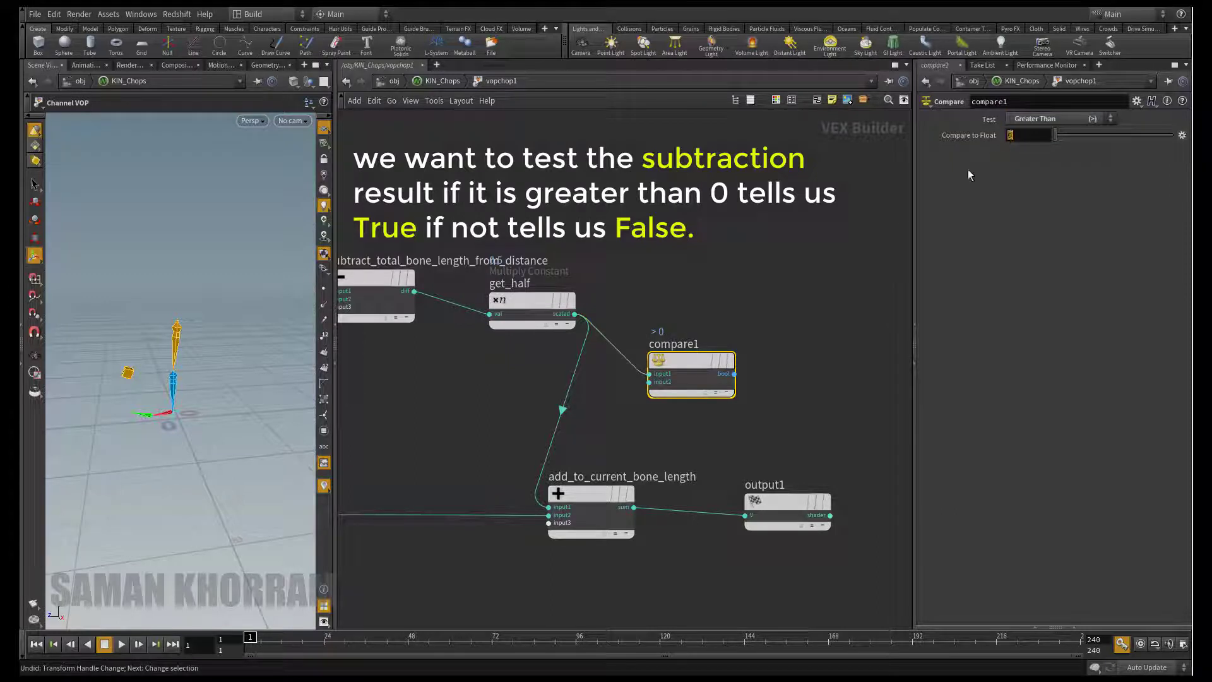
scroll(736, 315, "down", 2)
scroll(725, 308, "down", 2)
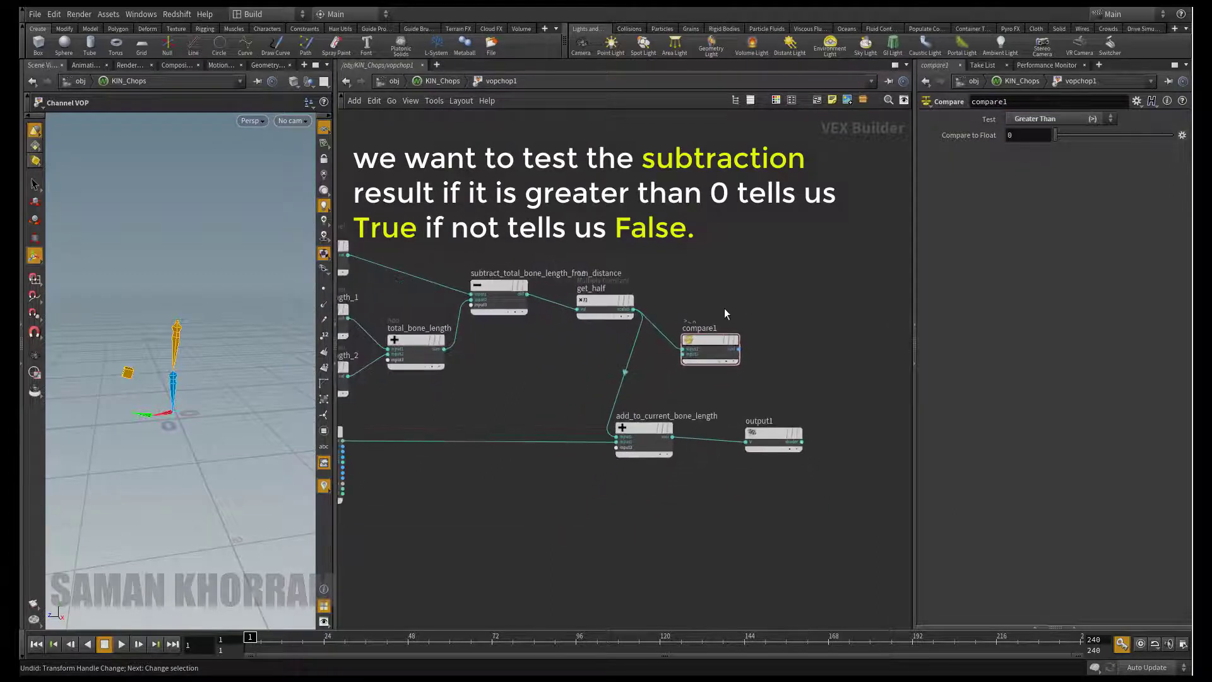
Add a Two Way Switch with compare1's result wired into its condition.
key("Tab")
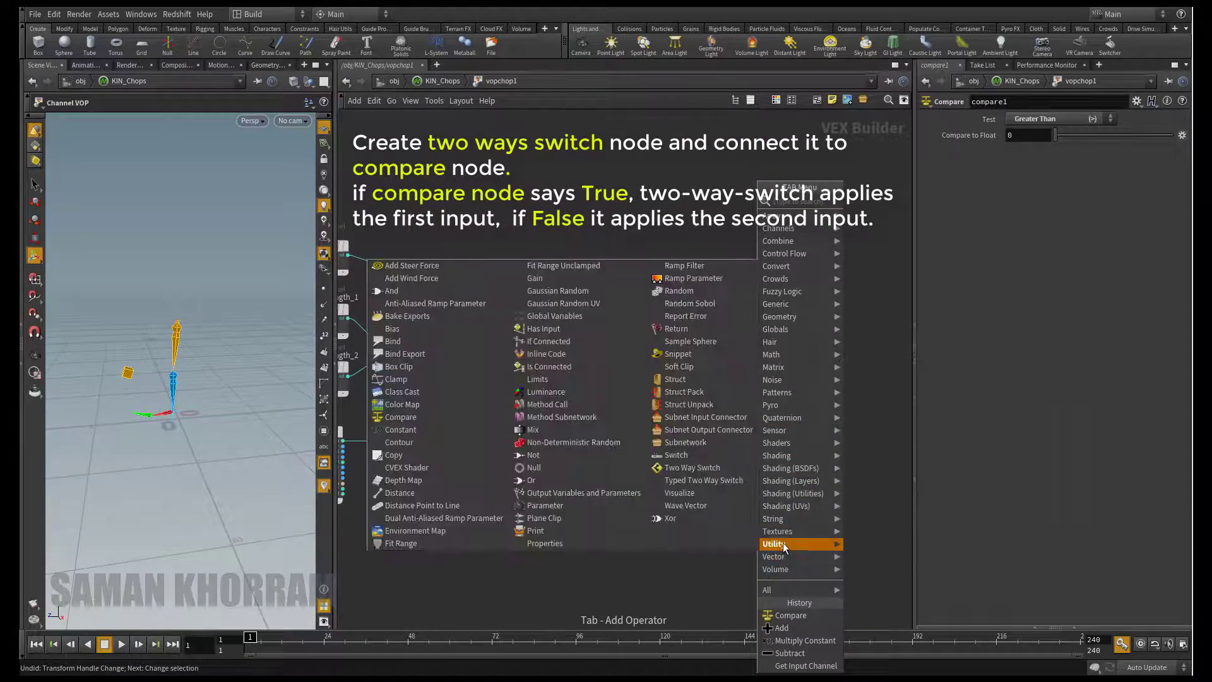
left_click(681, 469)
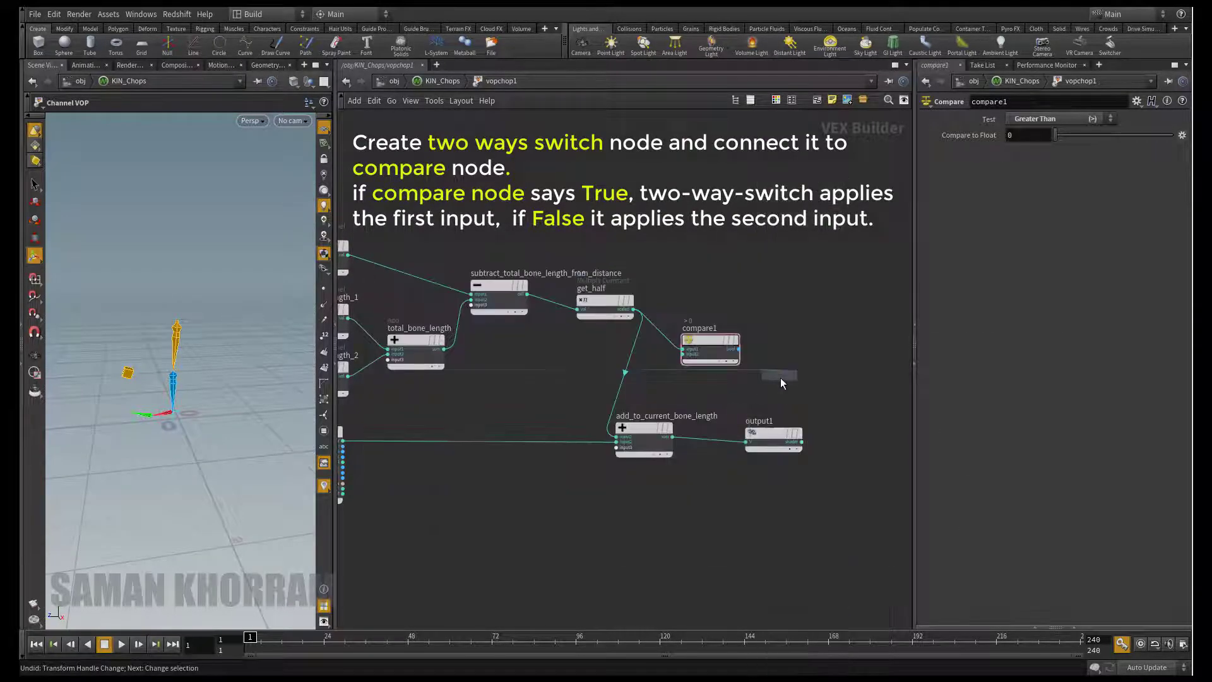
left_click(783, 371)
scroll(782, 372, "up", 3)
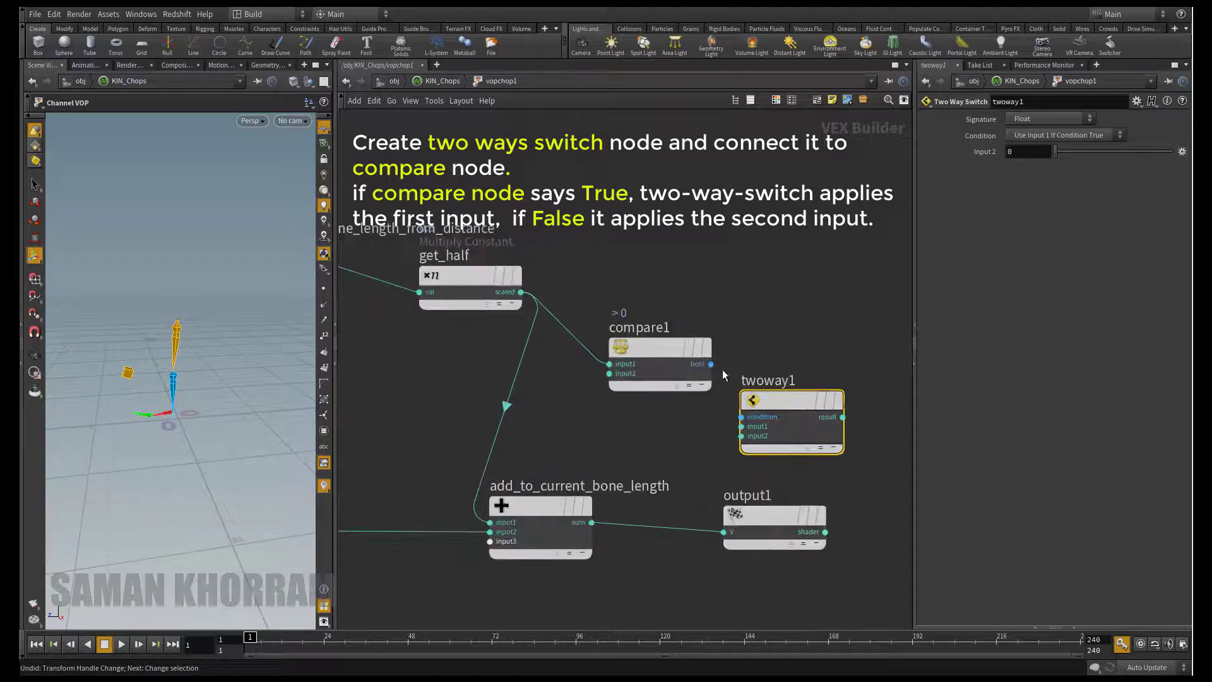
left_click(711, 364)
left_click(744, 417)
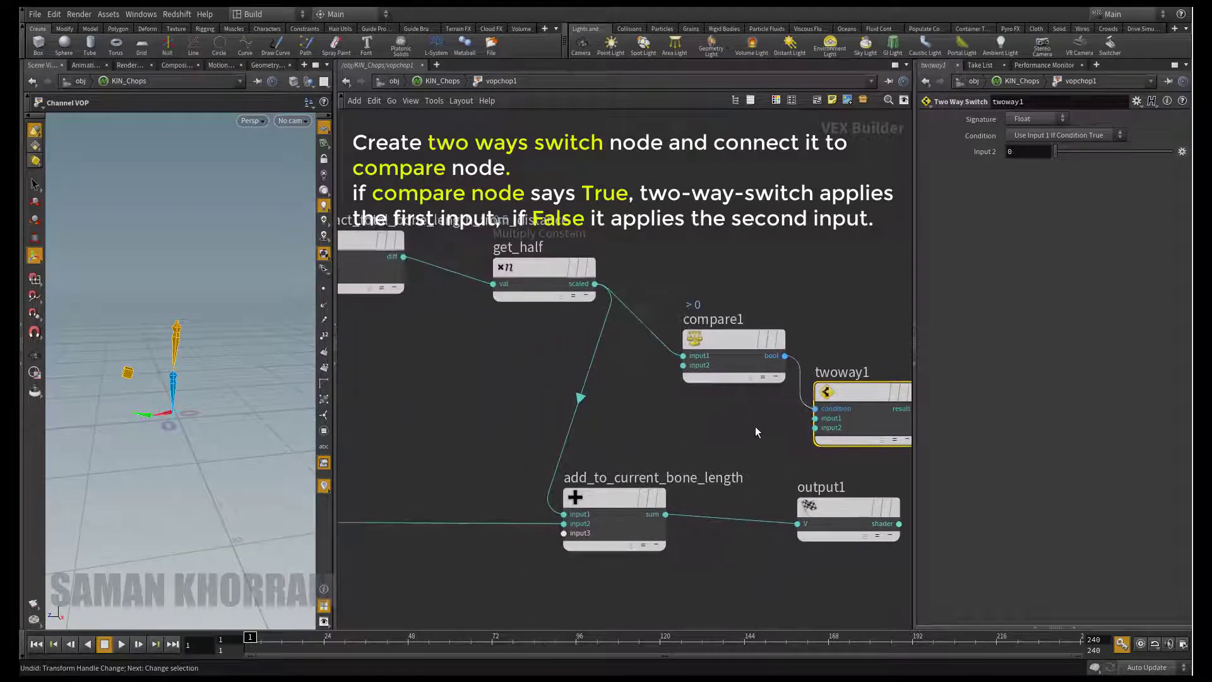
Wire add_to_current_bone_length into switch input1 and the global value into input2.
scroll(739, 423, "down", 1)
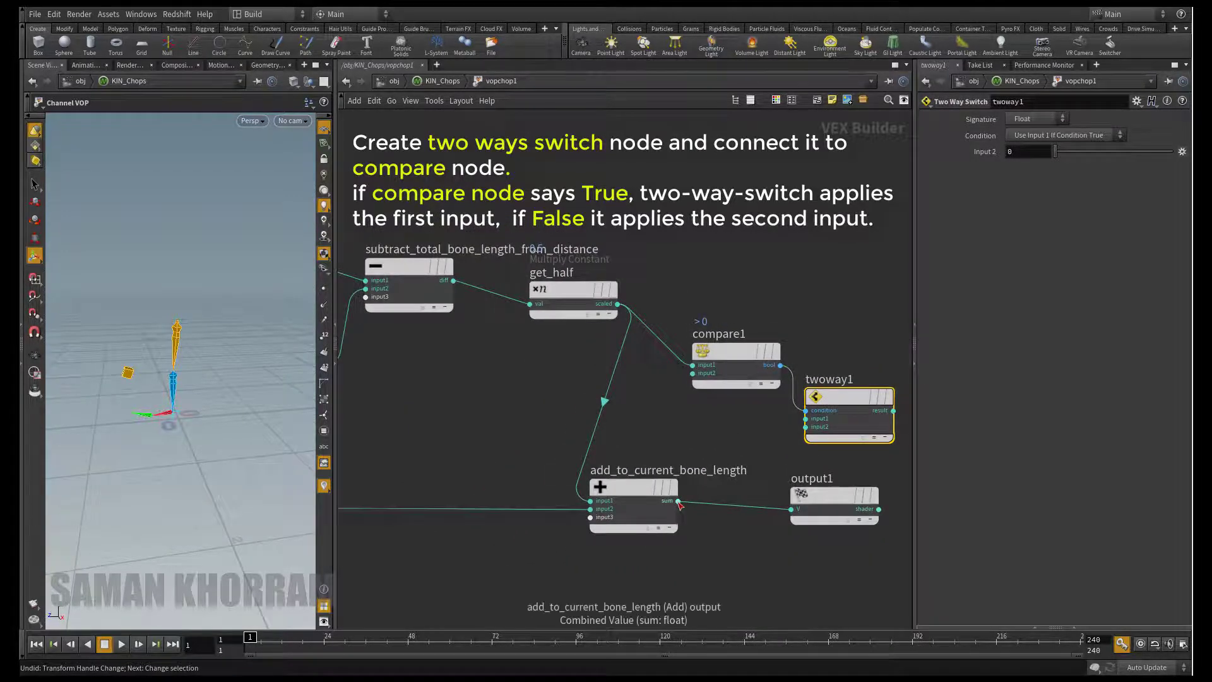
scroll(679, 473, "down", 2)
scroll(675, 454, "down", 3)
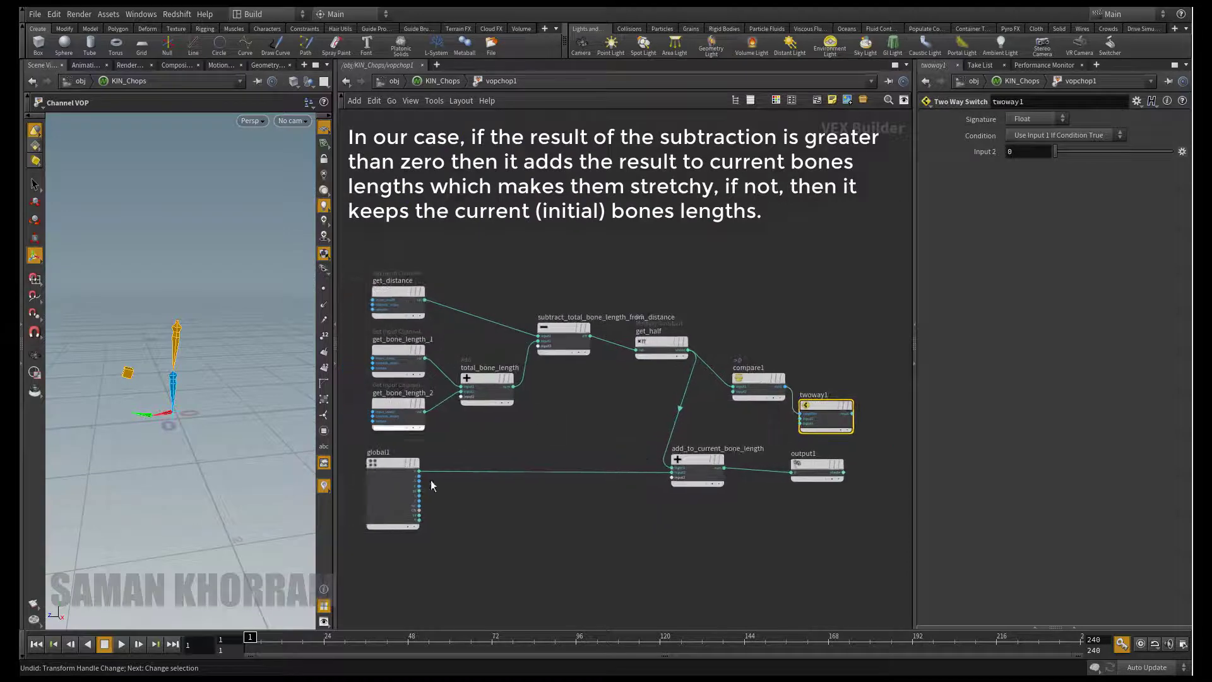
left_click(724, 468)
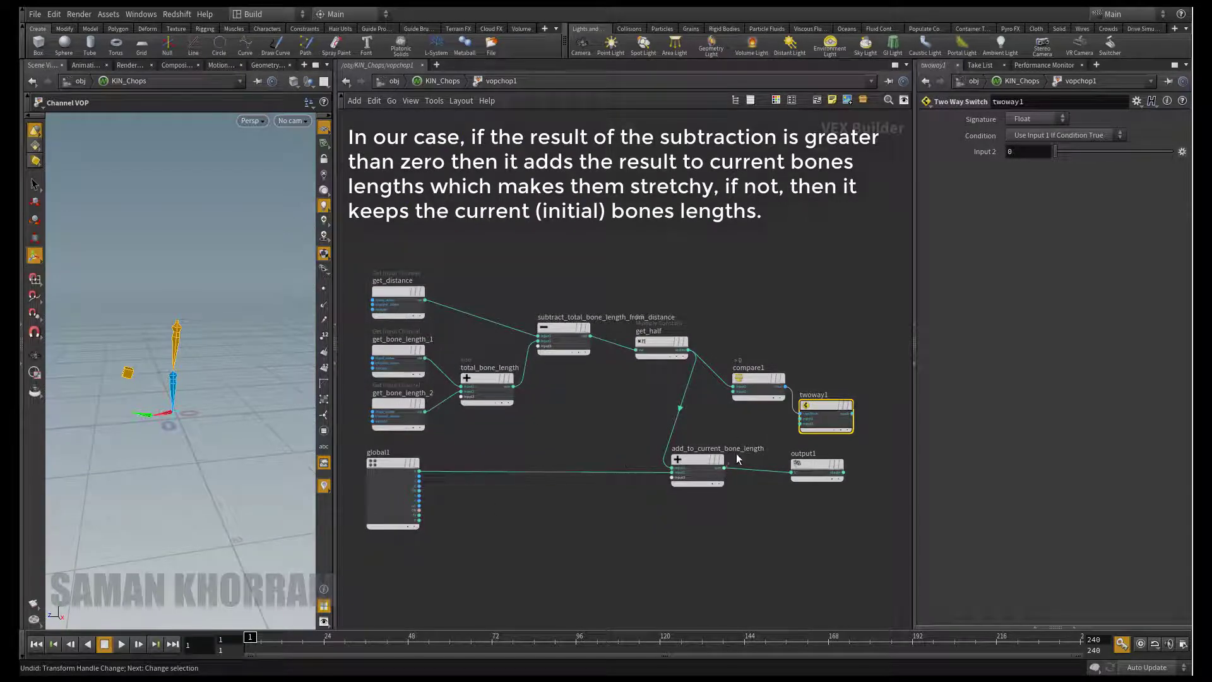
left_click(799, 422)
left_click(799, 418)
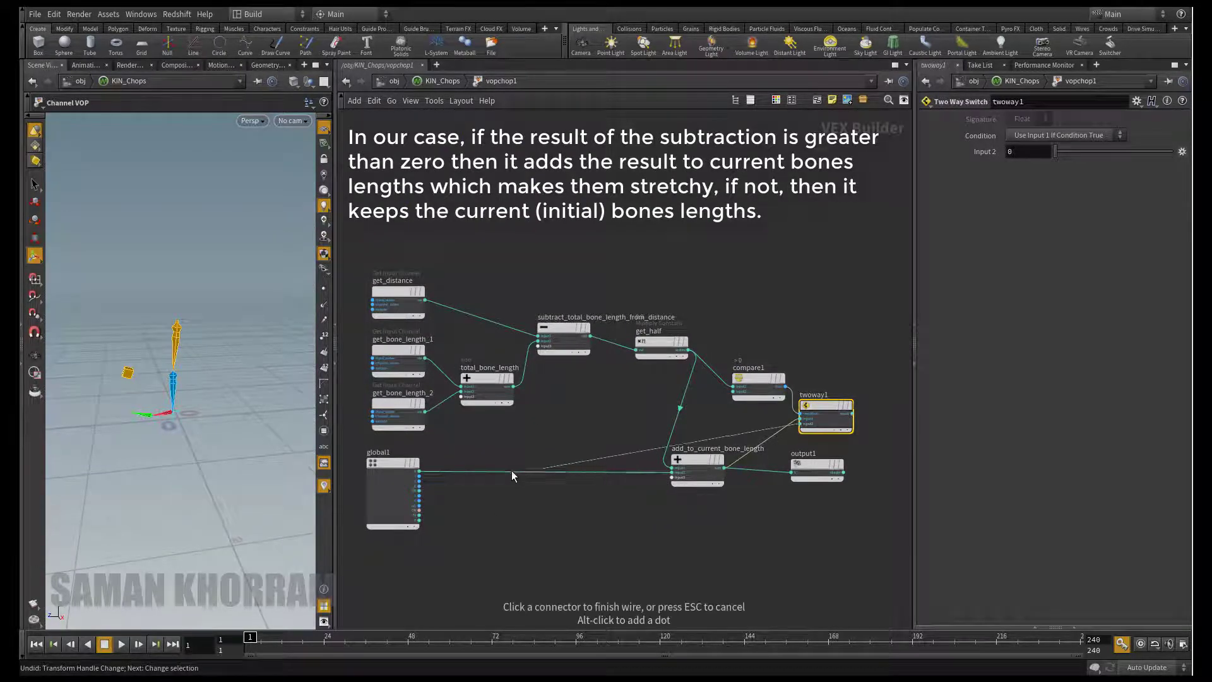
left_click(415, 472)
Move output1 aside and connect the switch result into output1.
middle_click_drag(785, 460, 725, 470)
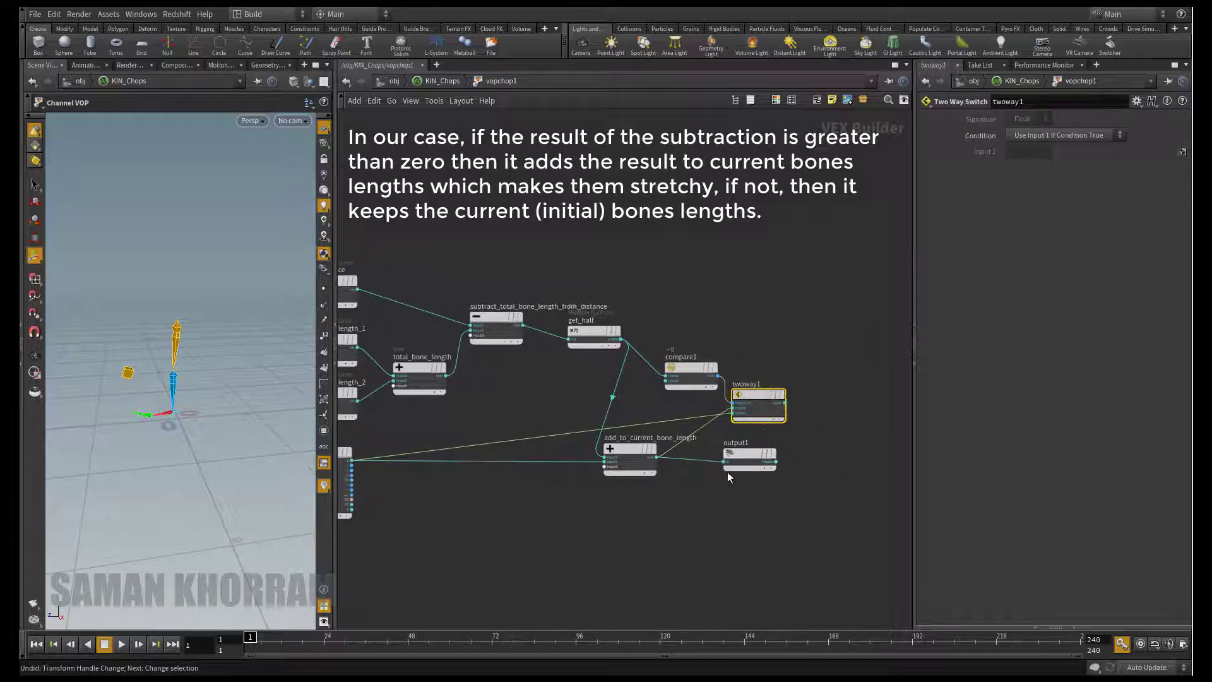
left_click_drag(765, 458, 869, 442)
left_click(784, 403)
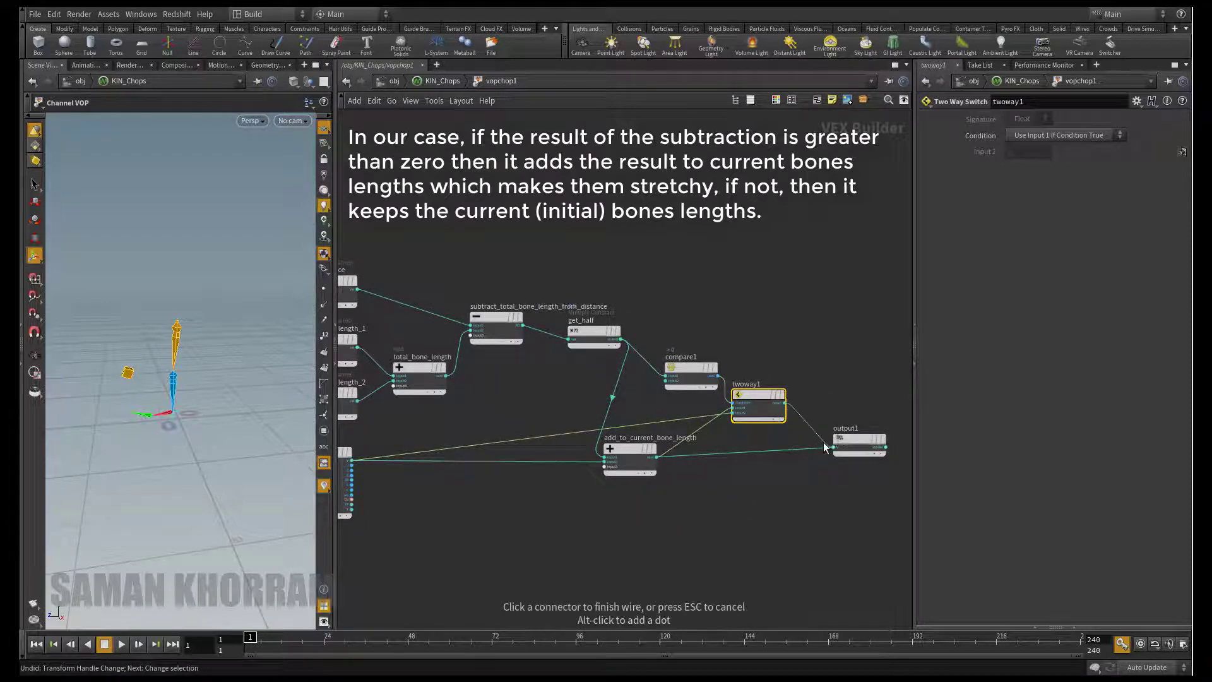
left_click(834, 447)
mouse_move(740, 491)
middle_mouse_down()
mouse_move(787, 495)
mouse_move(730, 519)
middle_mouse_up()
scroll(775, 477, "down", 2)
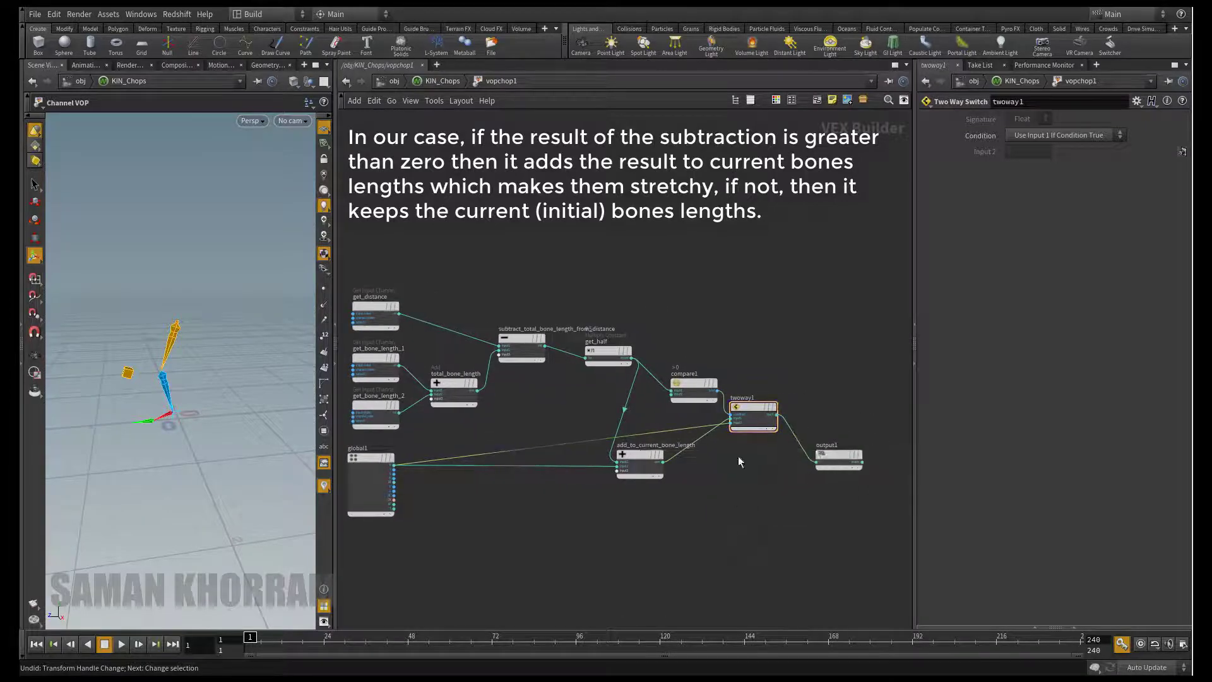
scroll(737, 456, "up", 4)
Rename compare1 to compare_if_the_result_greater_than_0 and the switch to if_yeincrease_bone_length.
double_click(636, 396)
type("_if_the_resul")
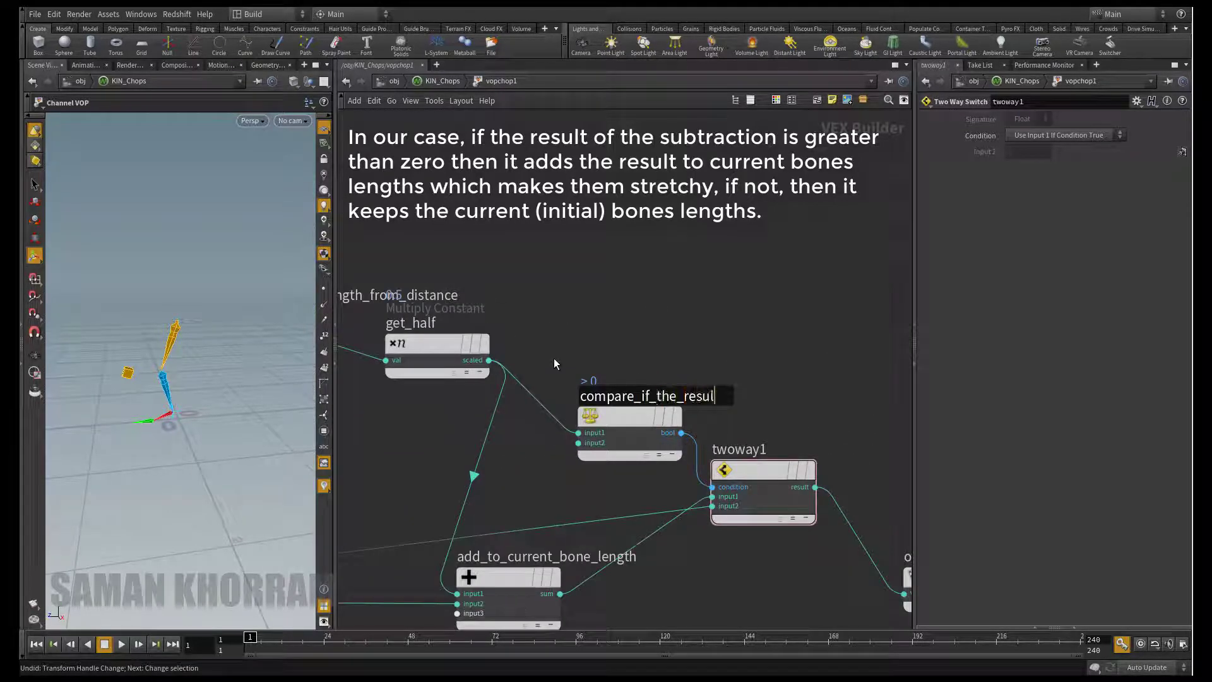
type("t_greater_than_0")
key("Return")
scroll(758, 442, "down", 1)
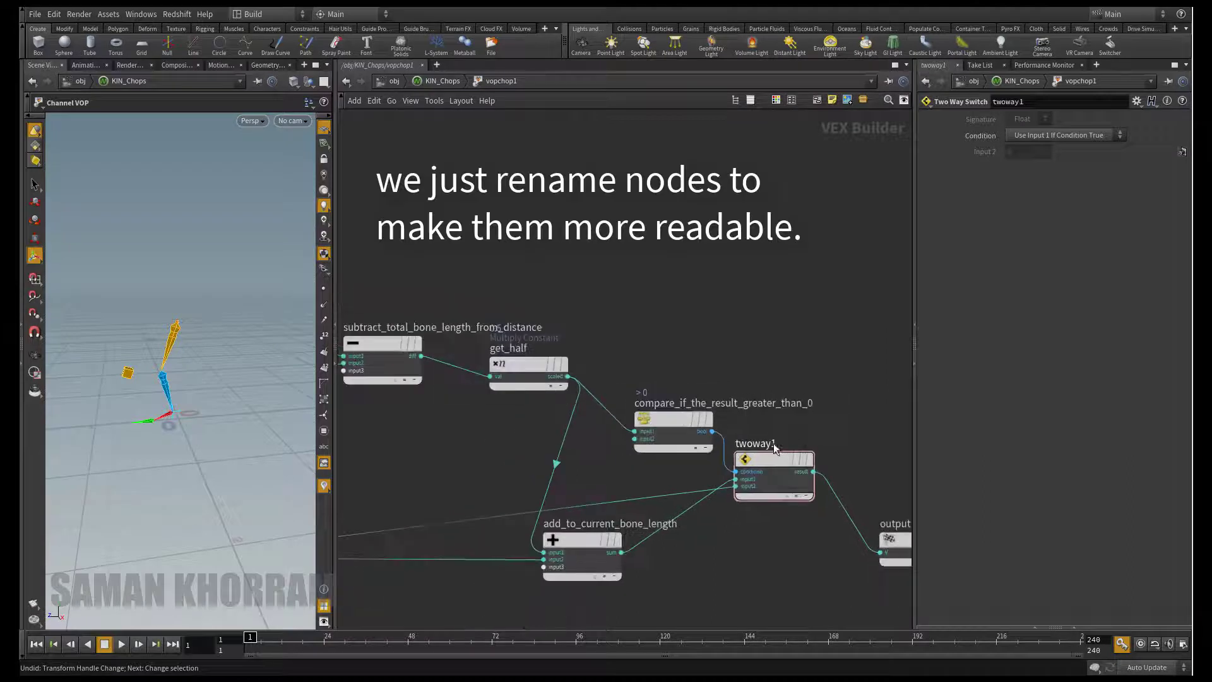
double_click(757, 443)
type("if_yes_then_")
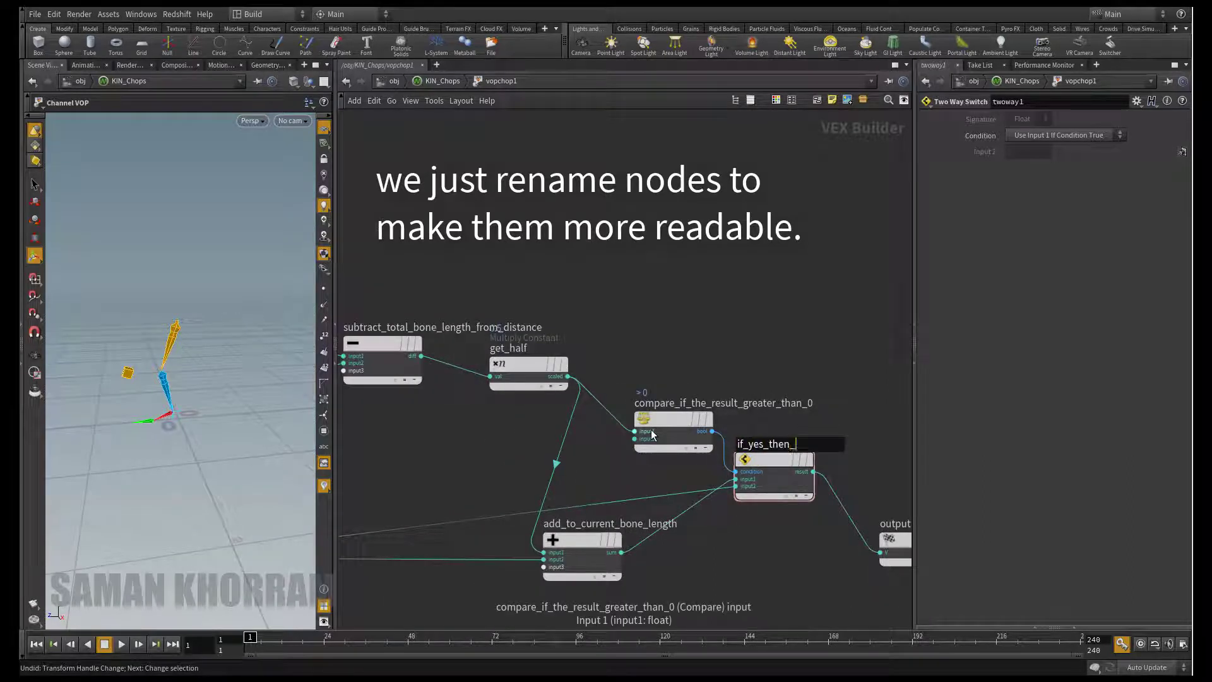
type("increase_bone")
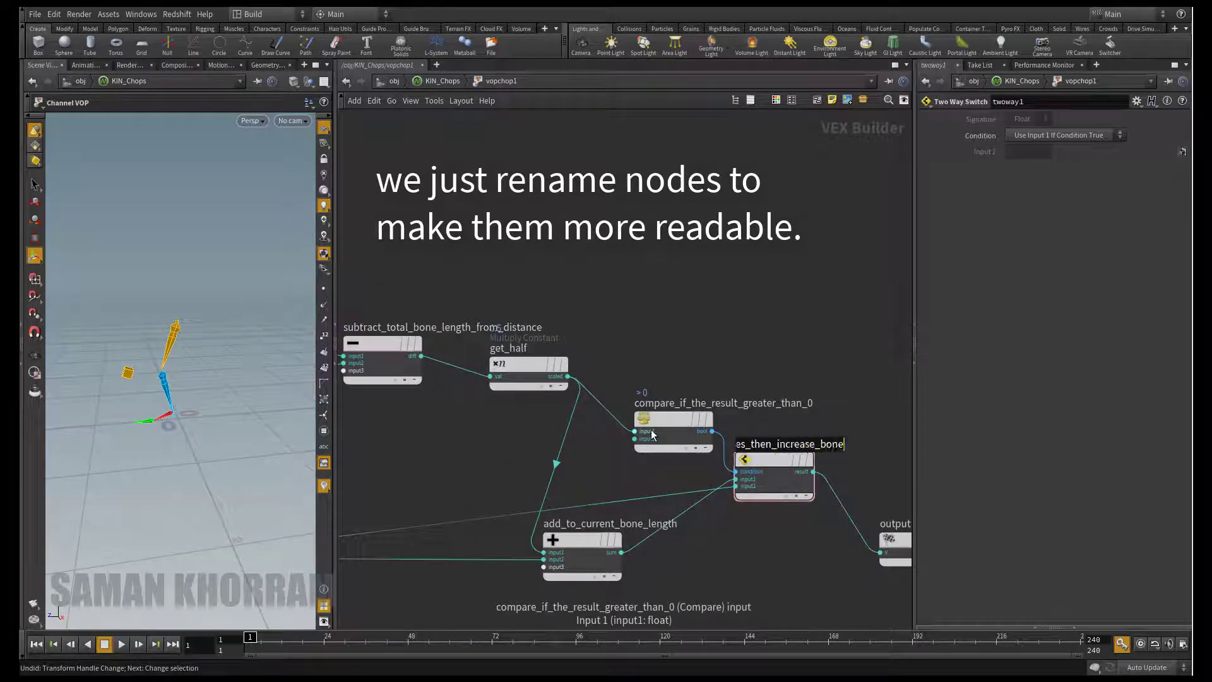
type("_length")
key("Return")
key("u")
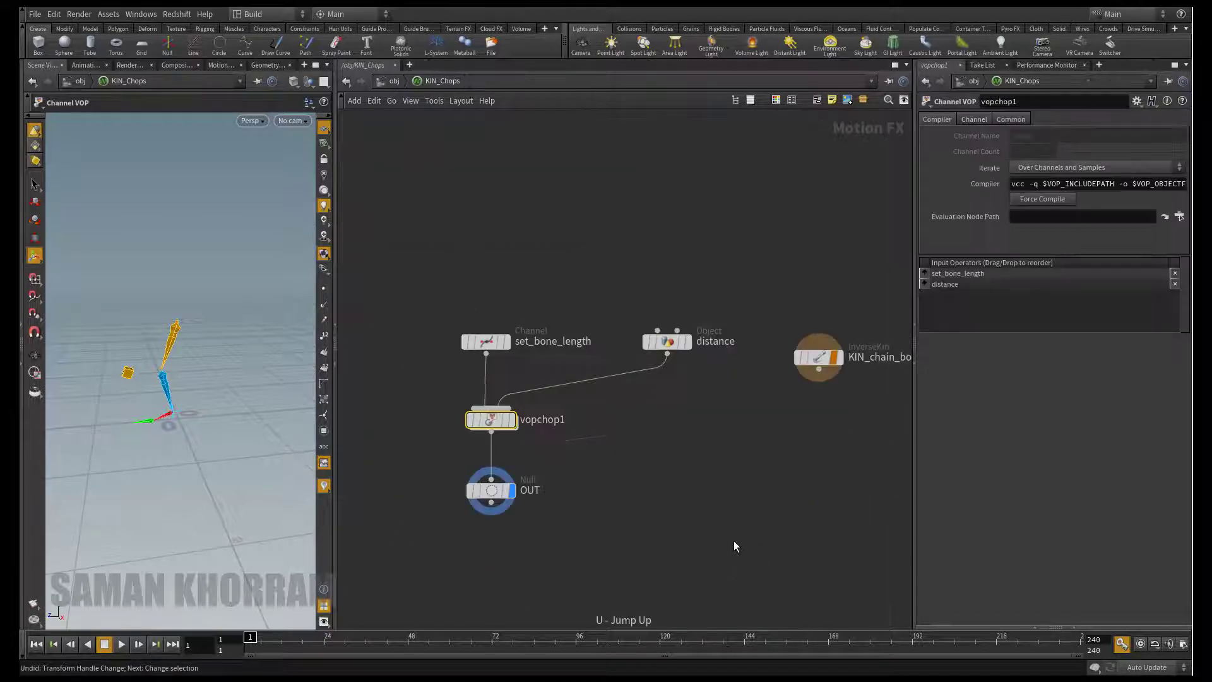
At object level, drag chain_goal1 up to test the stretch, then undo the move.
key("u")
left_click(734, 381)
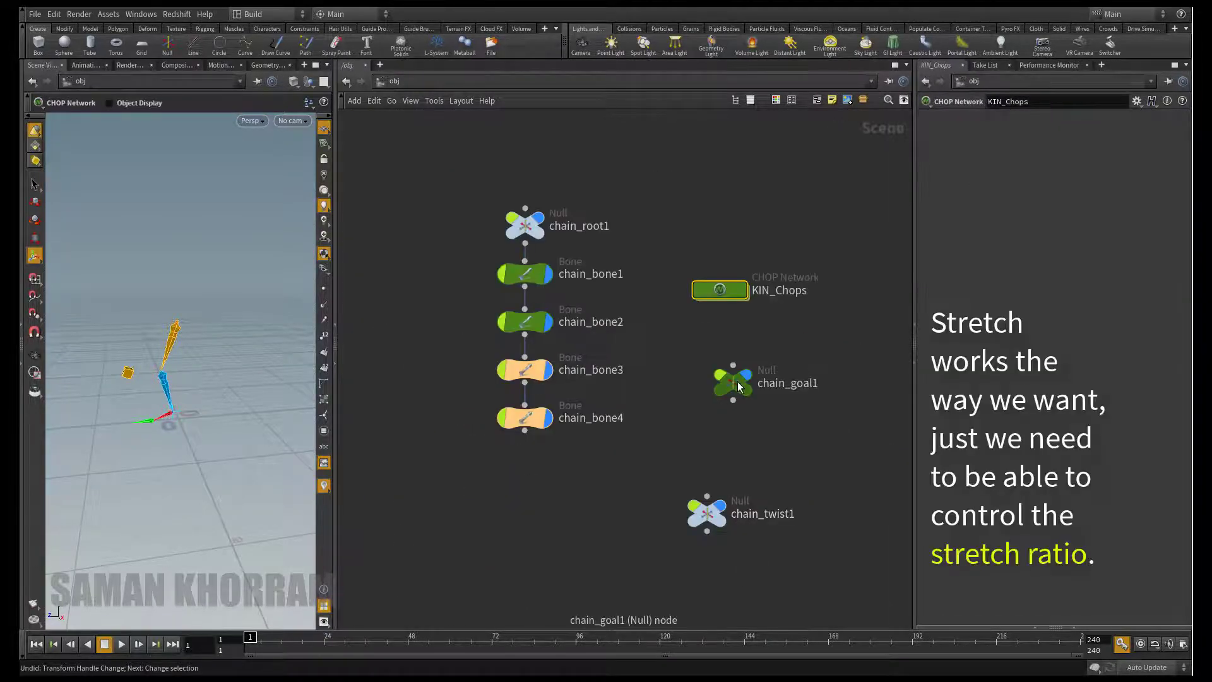
mouse_move(186, 377)
left_mouse_down()
mouse_move(169, 363)
mouse_move(162, 303)
mouse_move(157, 394)
left_mouse_up()
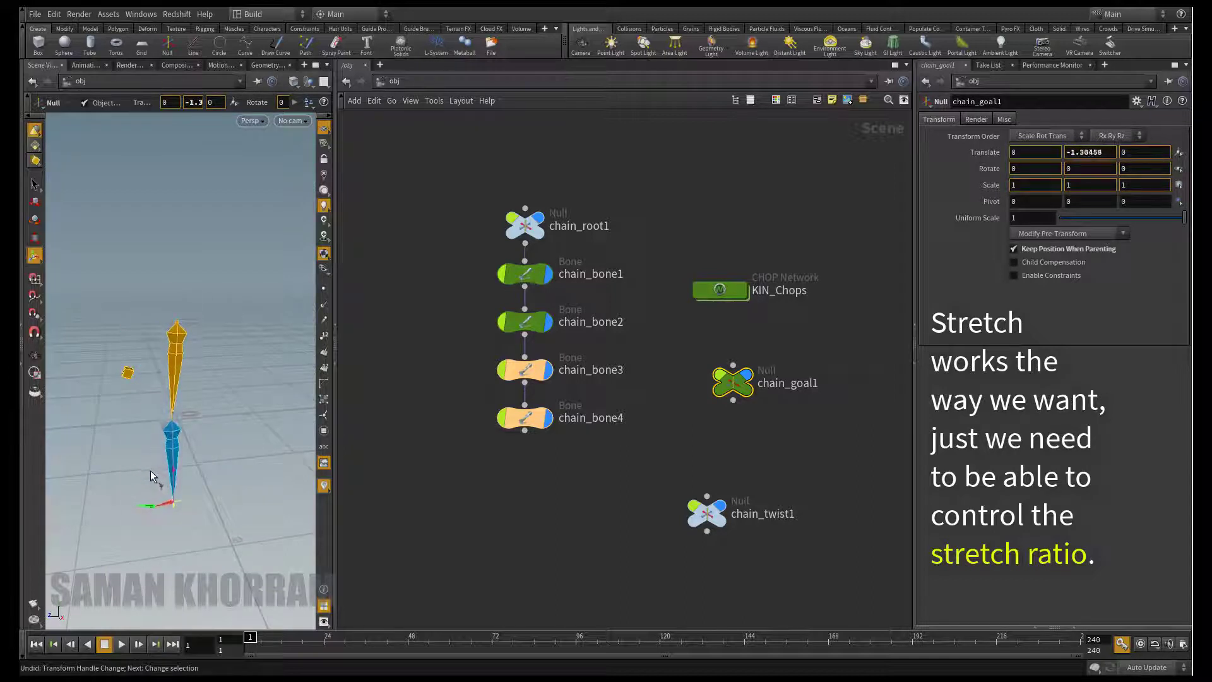
key("ctrl+z")
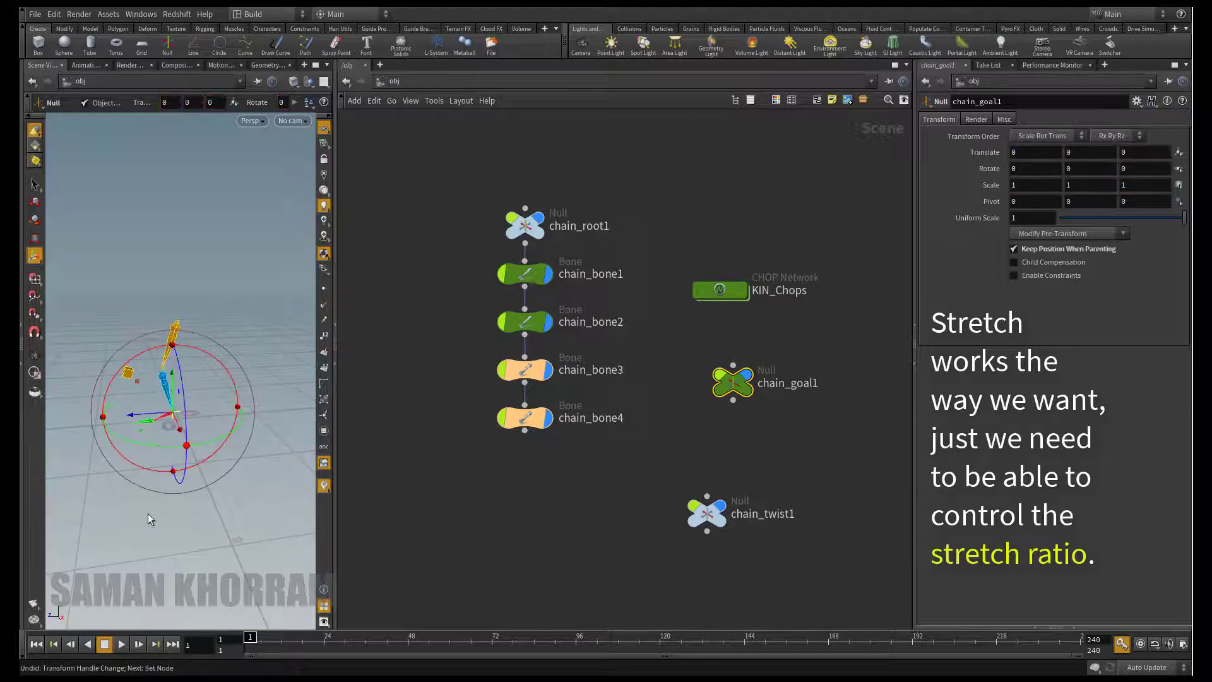
Dive into KIN_Chops and then into vopchop1's VEX network.
left_click(722, 293)
double_click(722, 292)
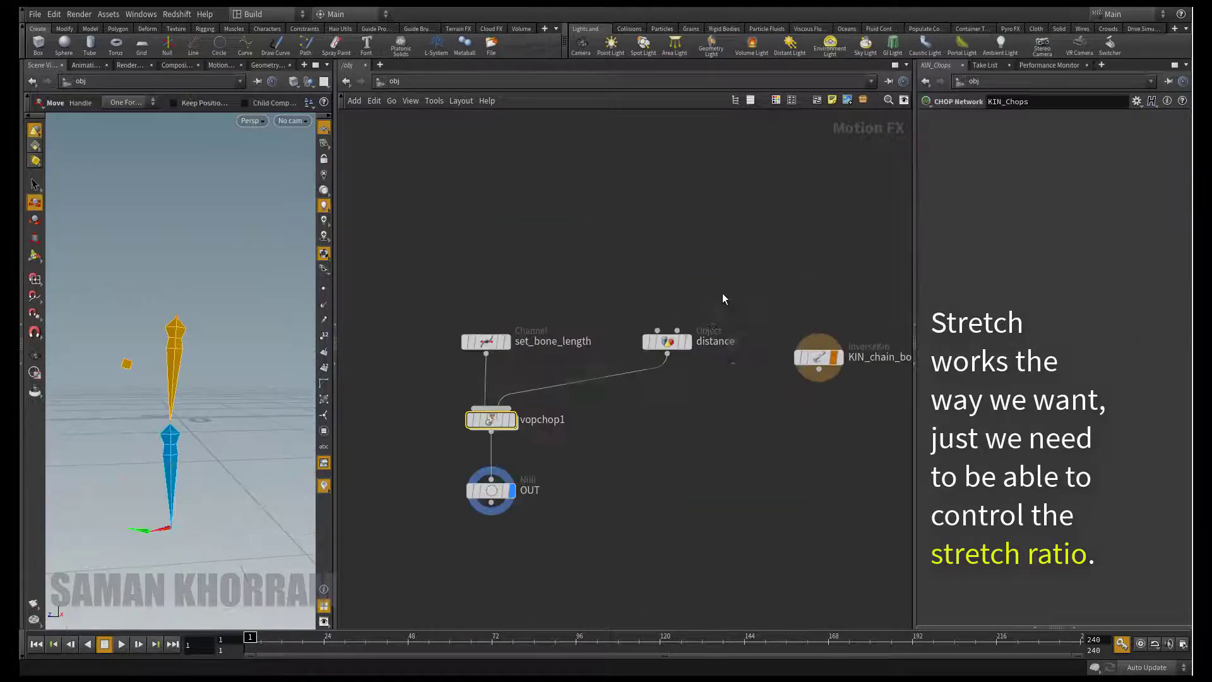
double_click(511, 422)
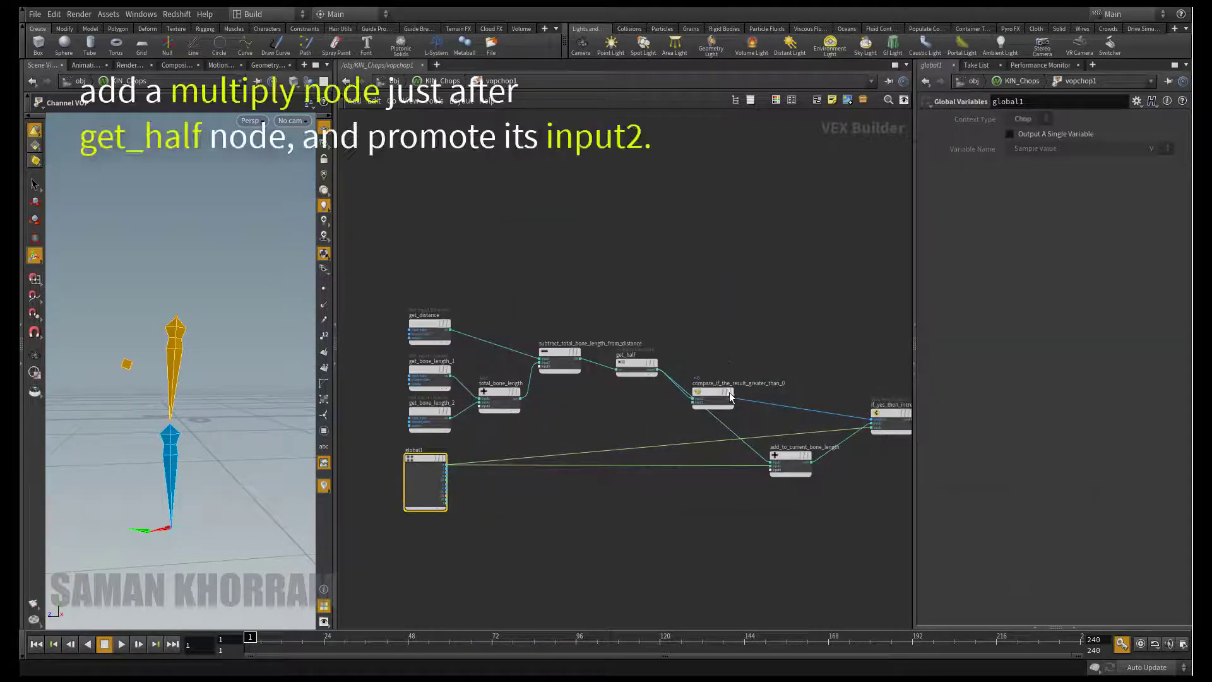
Drop a 'mult' Multiply node onto the get_half wire and promote its input2.
left_click_drag(731, 396, 759, 367)
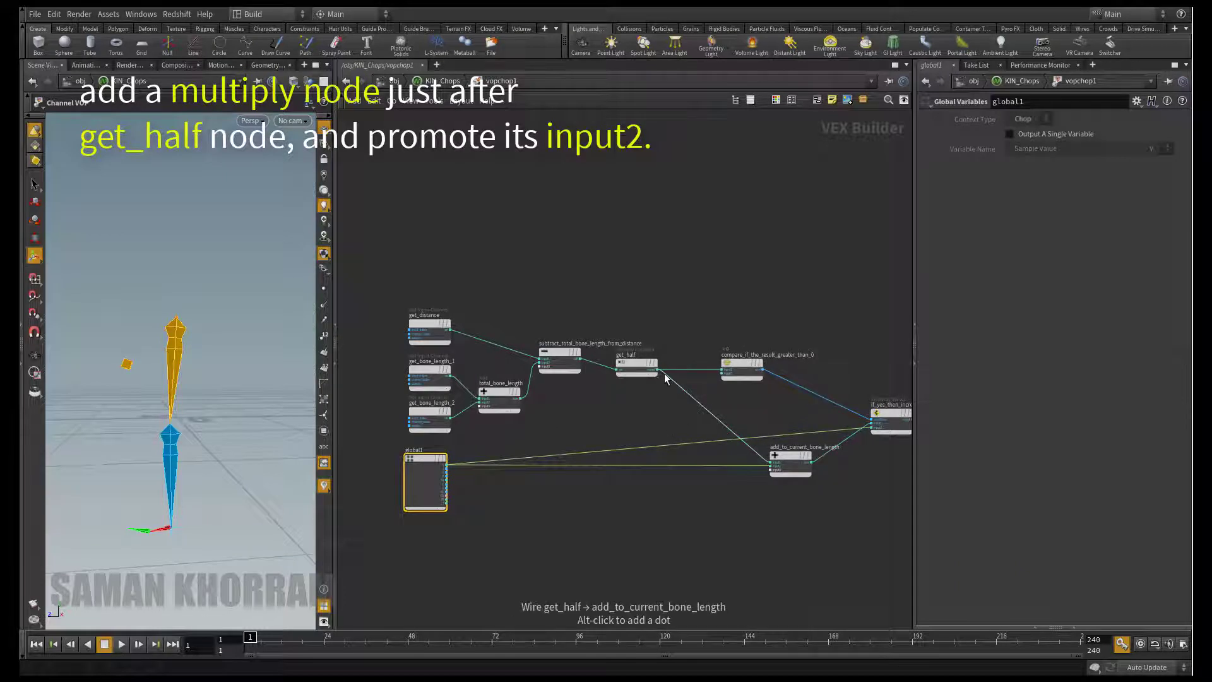
scroll(728, 501, "up", 4)
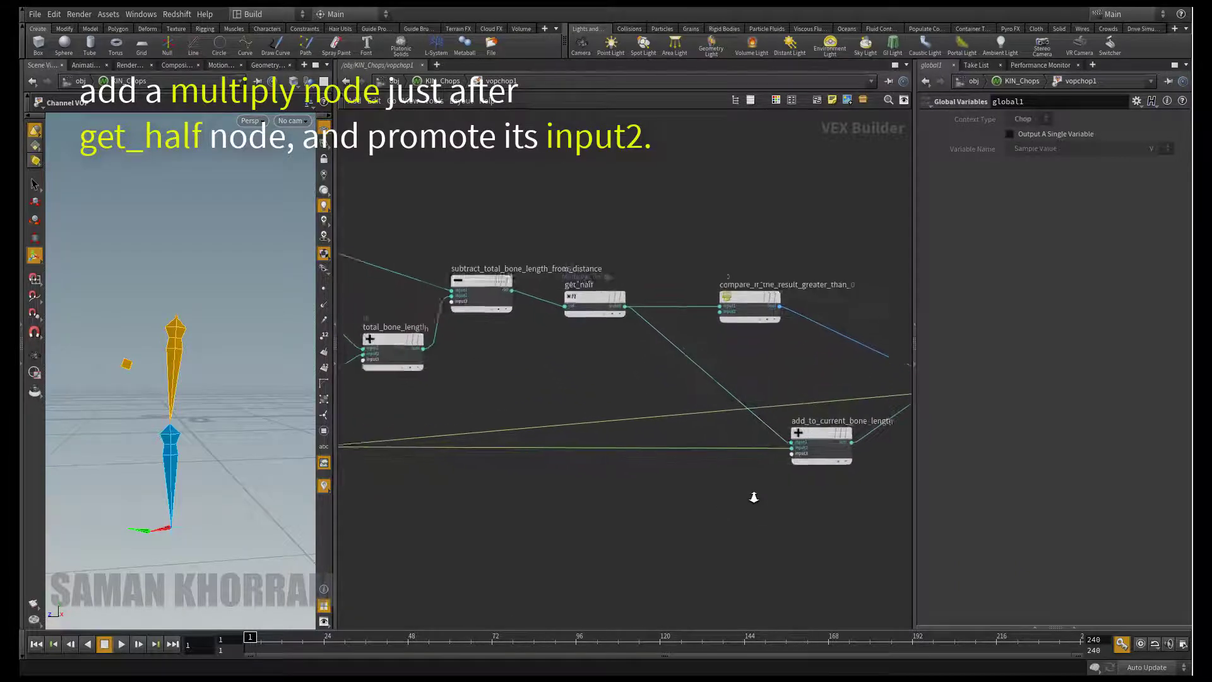
middle_click_drag(754, 497, 695, 522)
key("Tab")
type("m")
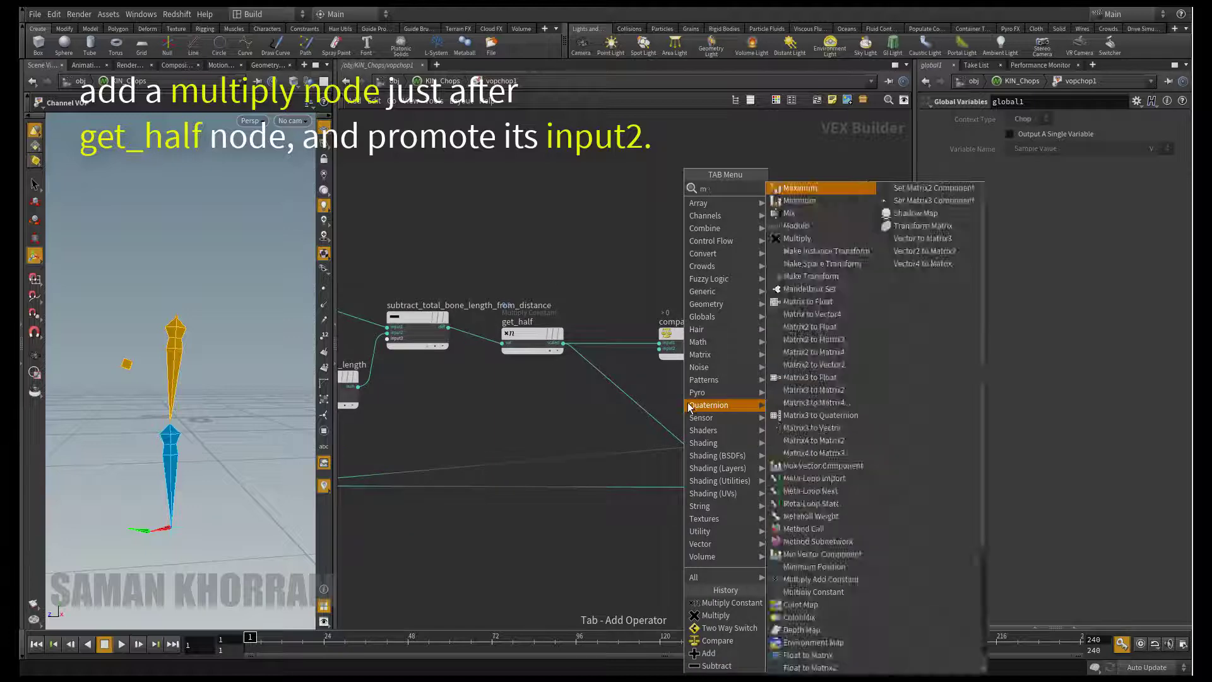
type("ult")
key("Return")
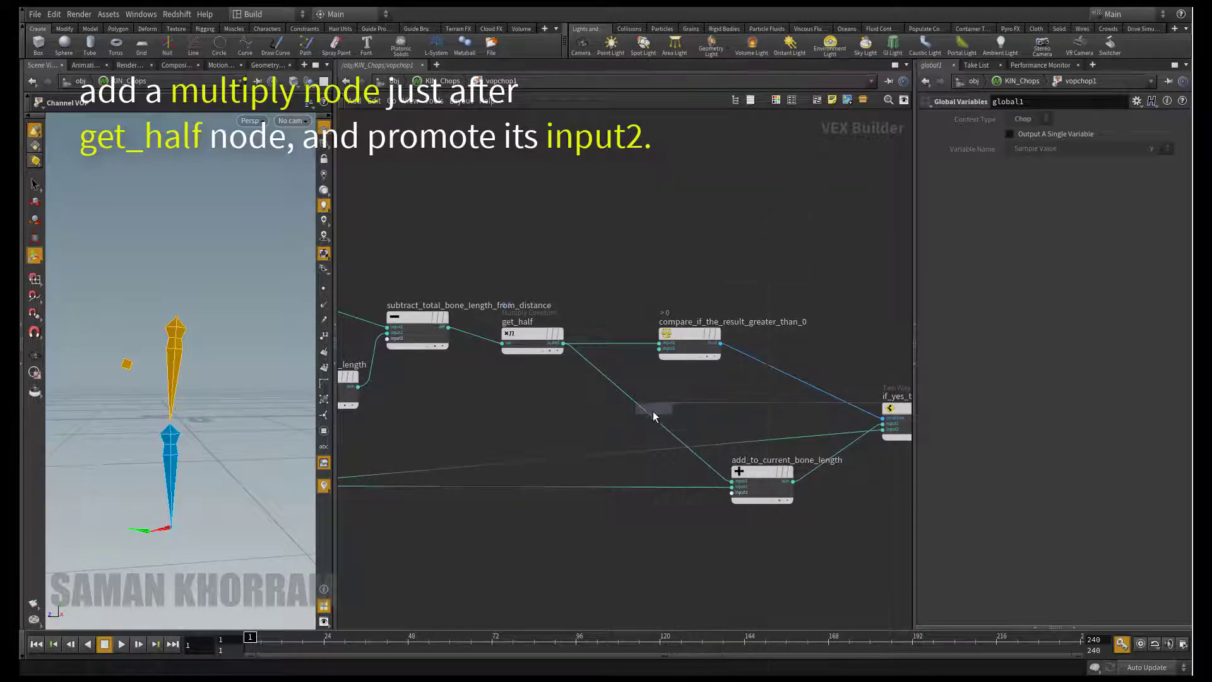
left_click(653, 417)
right_click(619, 429)
left_click(626, 442)
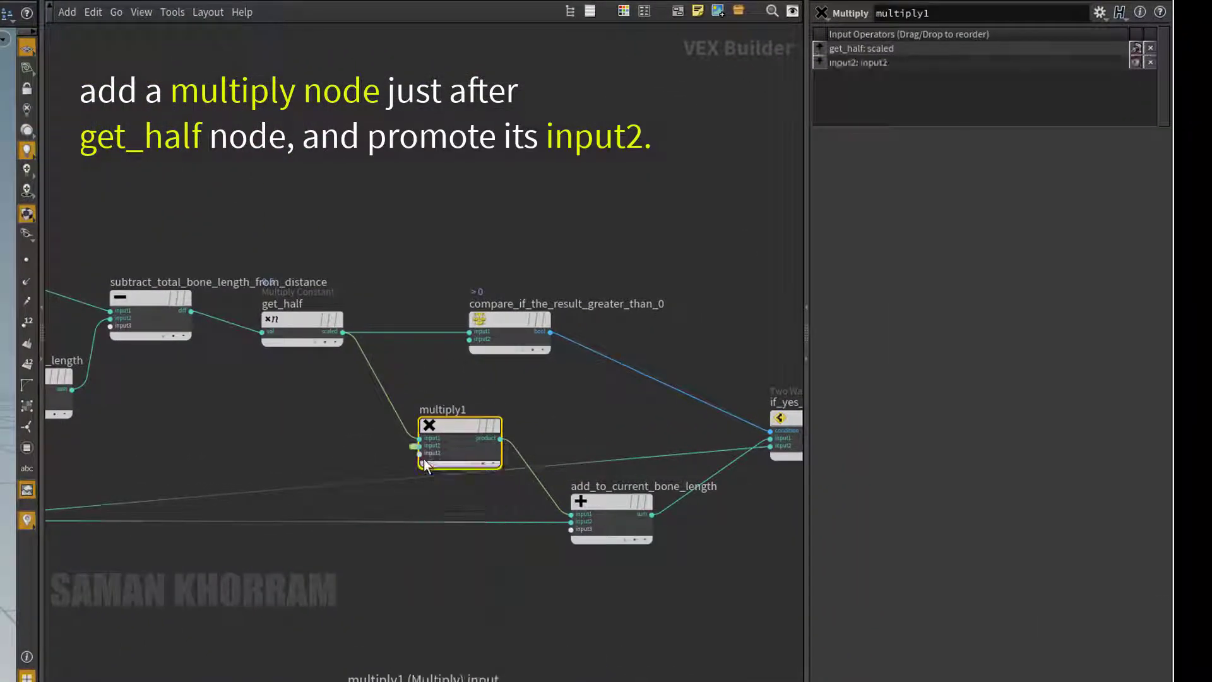
Give the promoted input2 default 1, name stretchratio, empty prefix and label stretch_ratio.
left_click(413, 446)
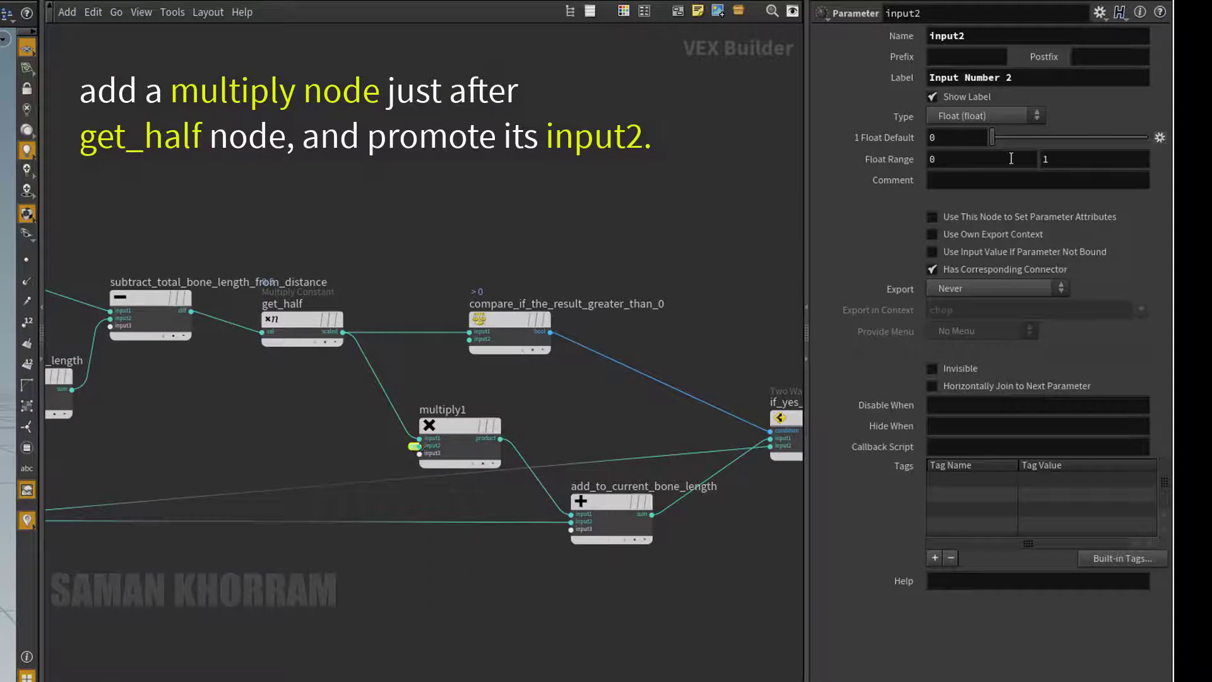
left_click_drag(1006, 136, 1147, 138)
left_click_drag(946, 139, 929, 147)
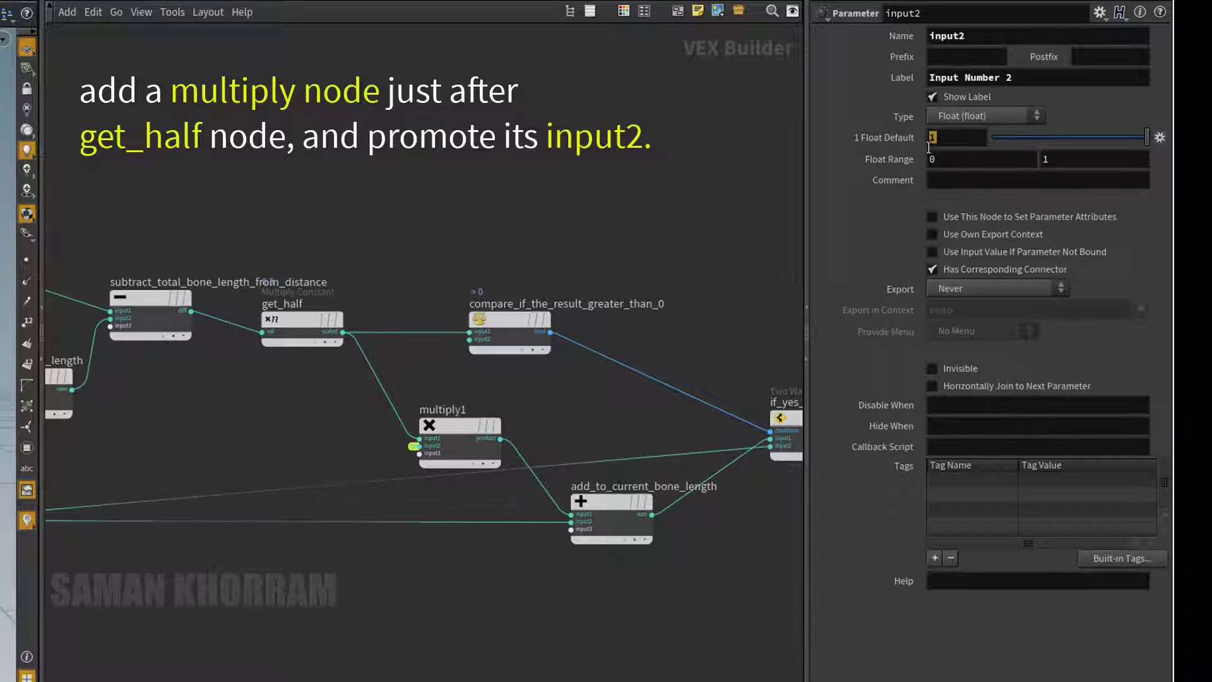
double_click(974, 36)
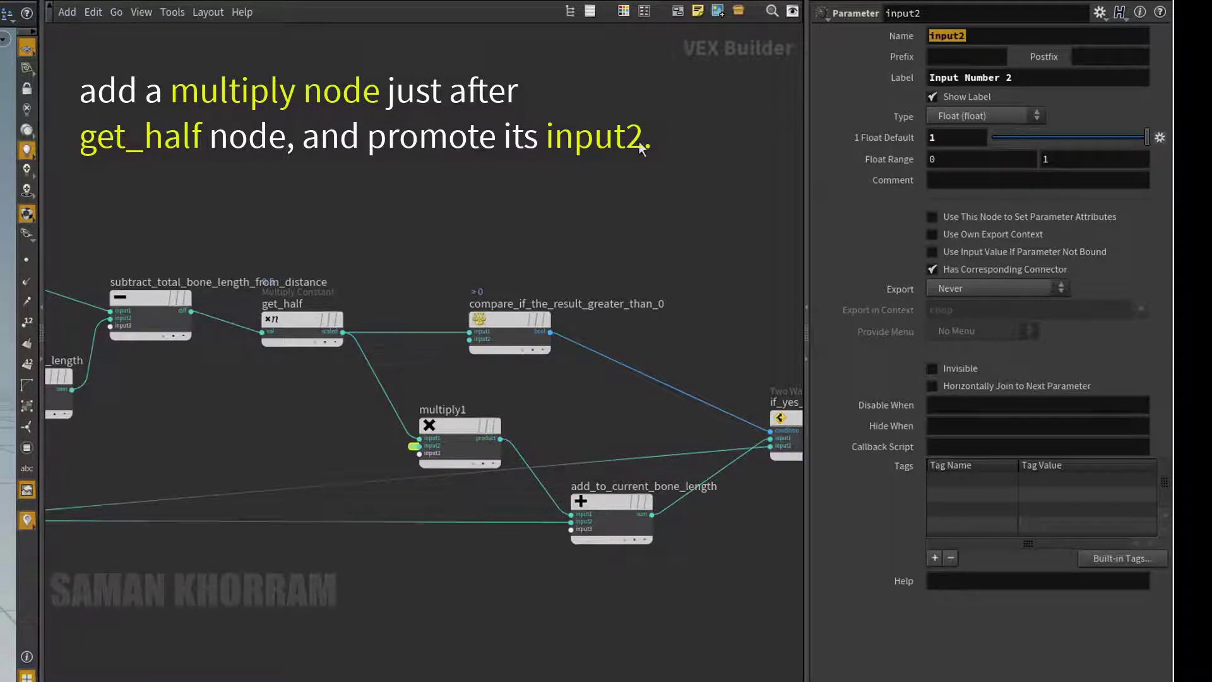
type("stretc")
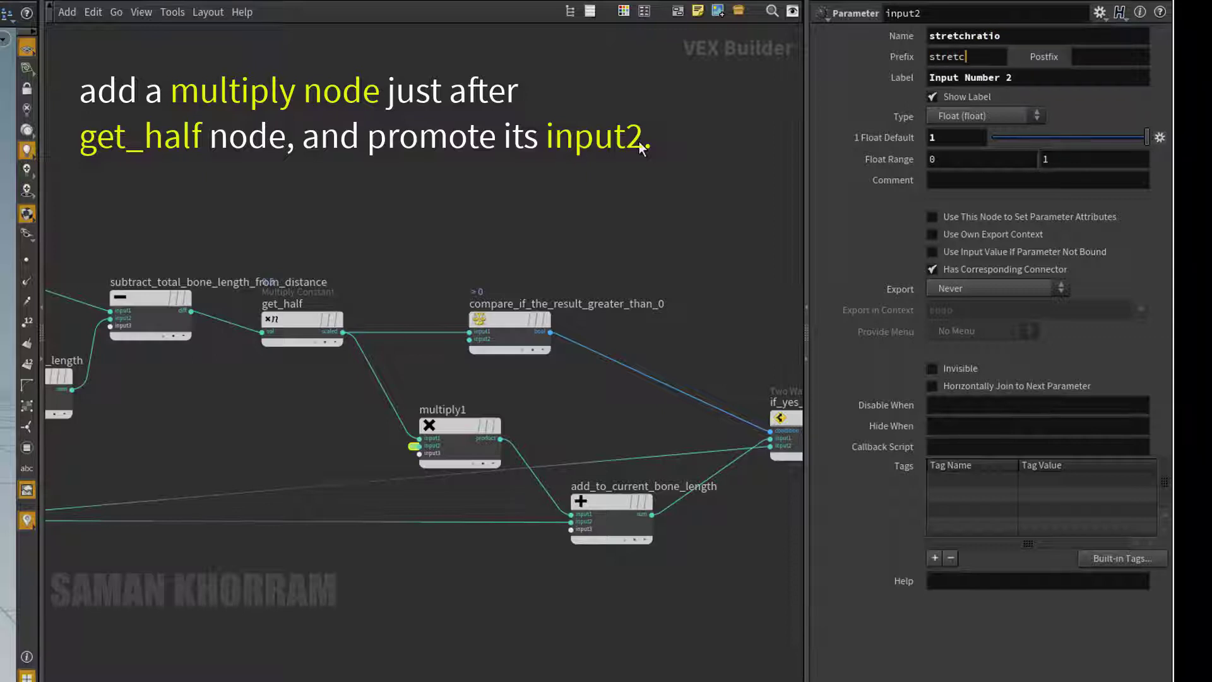
type("h_ratio")
key("Return")
double_click(990, 68)
key("ctrl+c")
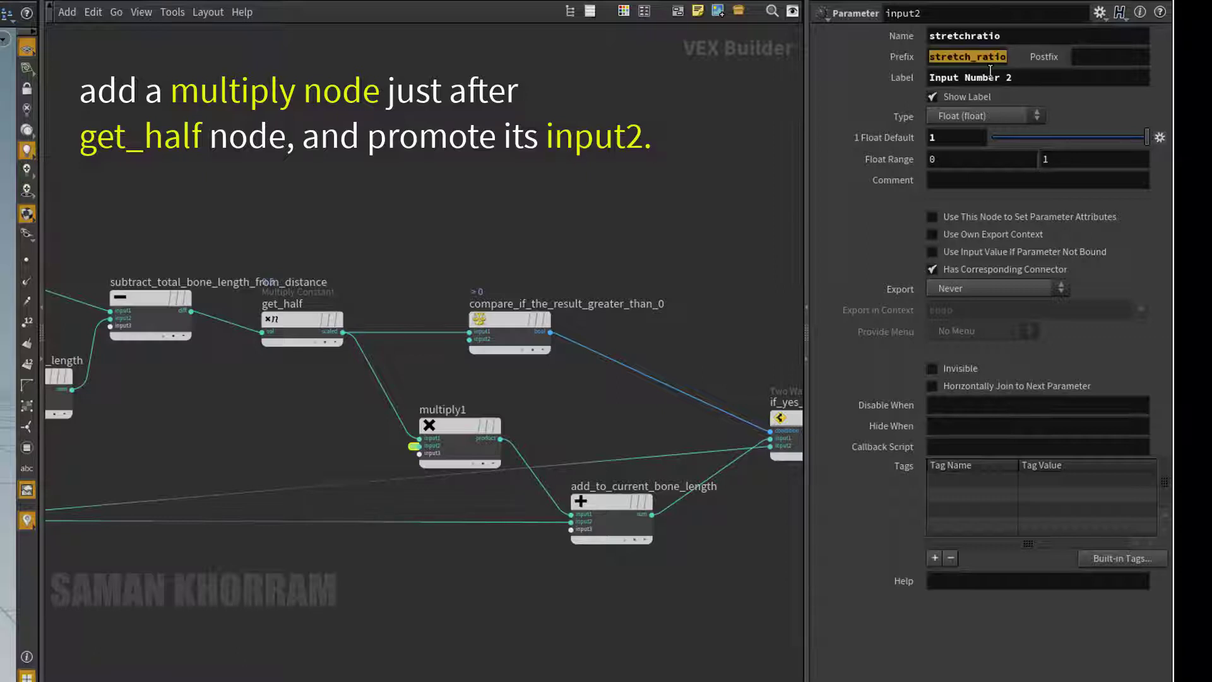
key("BackSpace")
triple_click(1029, 77)
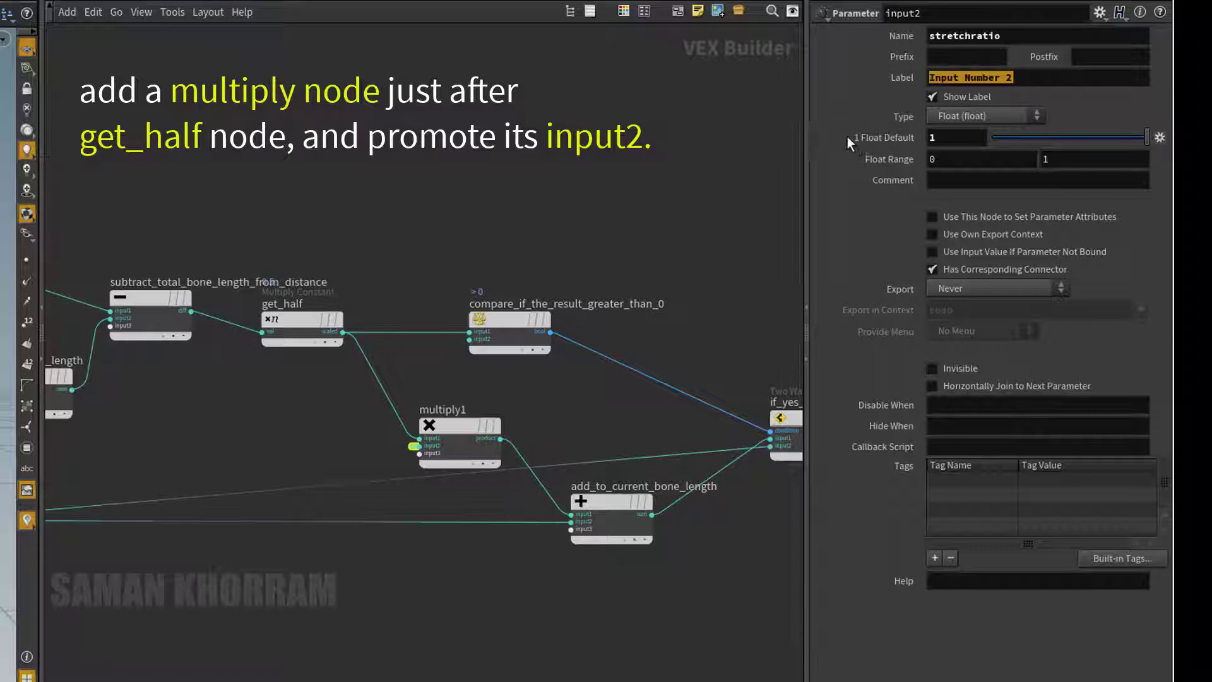
key("ctrl+v")
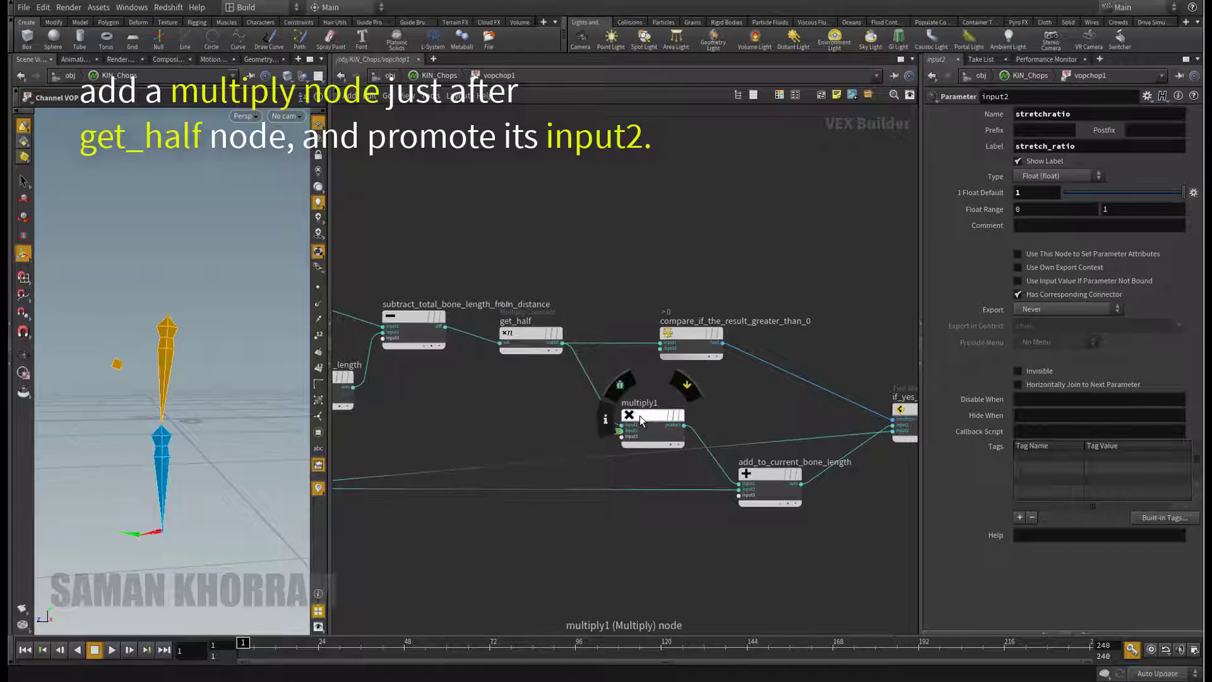
Go up to KIN_Chops and drag vopchop1's stretch_ratio down to 0.
key("u")
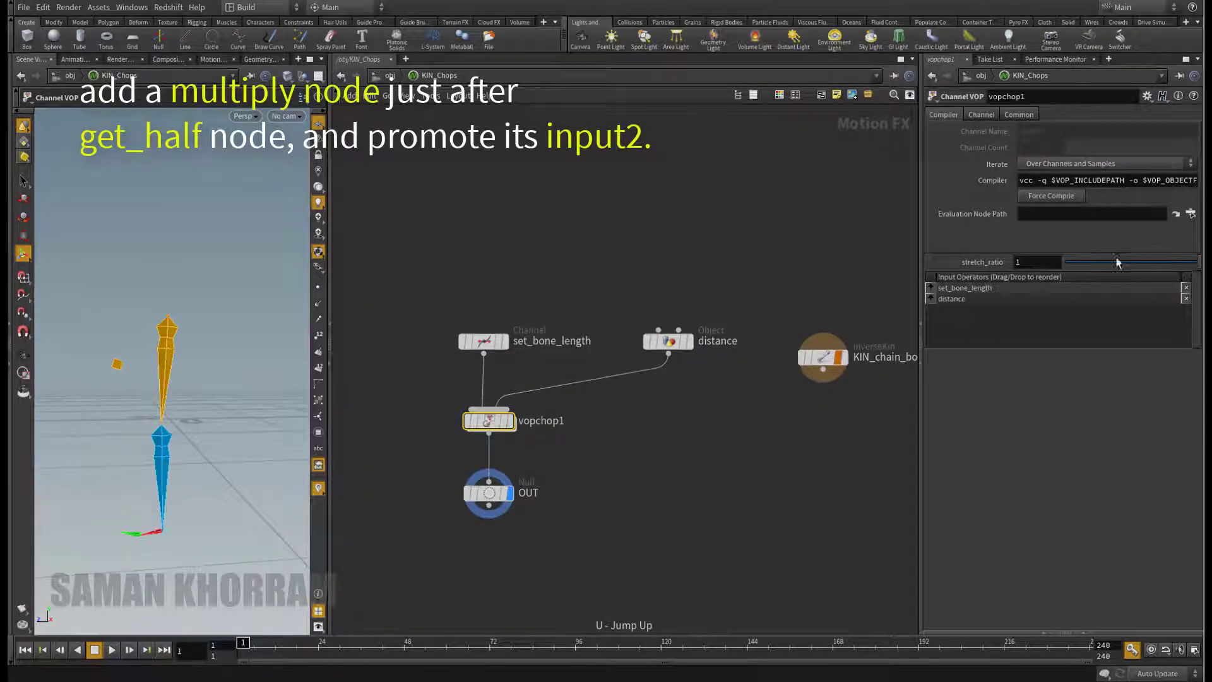
mouse_move(1189, 265)
left_mouse_down()
mouse_move(1090, 262)
mouse_move(1039, 278)
left_mouse_up()
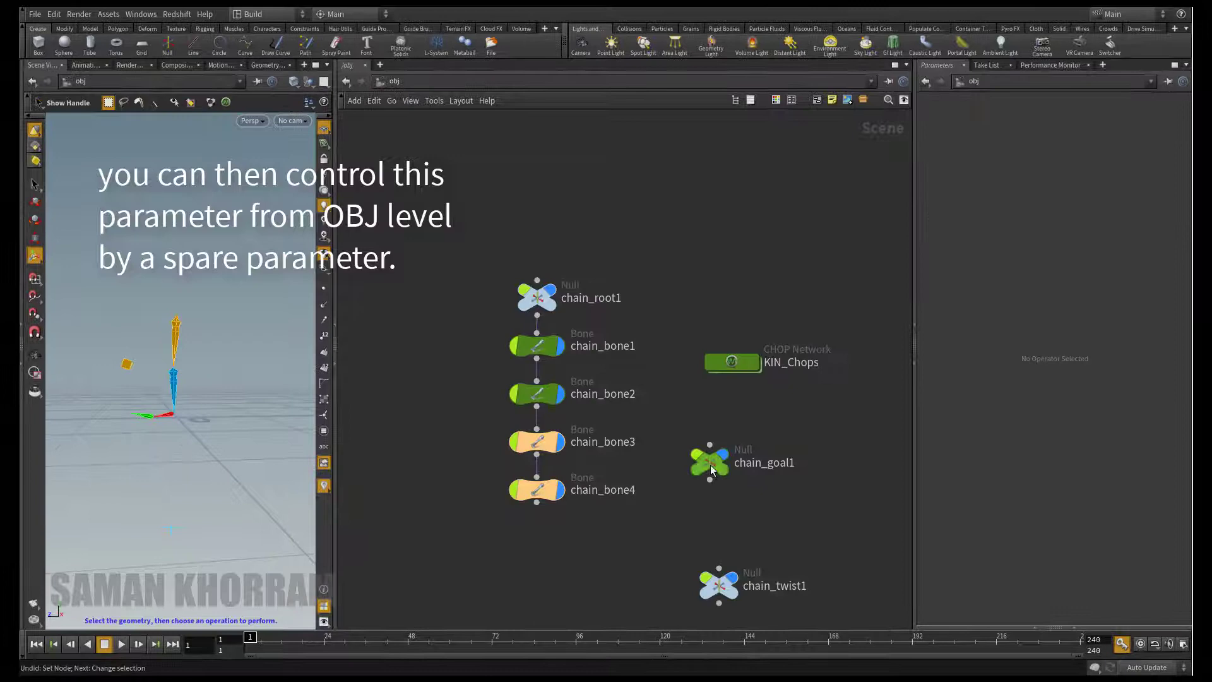
Add a spare Float parameter stretchratioctrl, labelled stretch ratio ctrl, to chain_goal1.
left_click(710, 465)
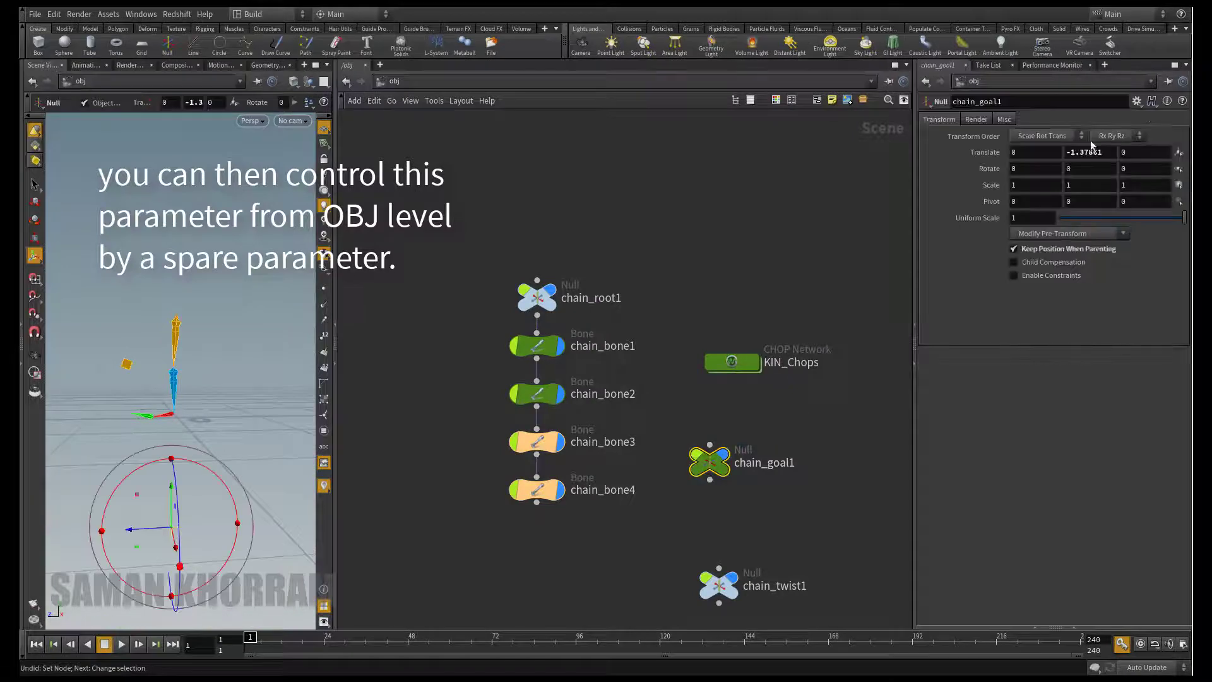
left_click(1136, 101)
left_click(1060, 115)
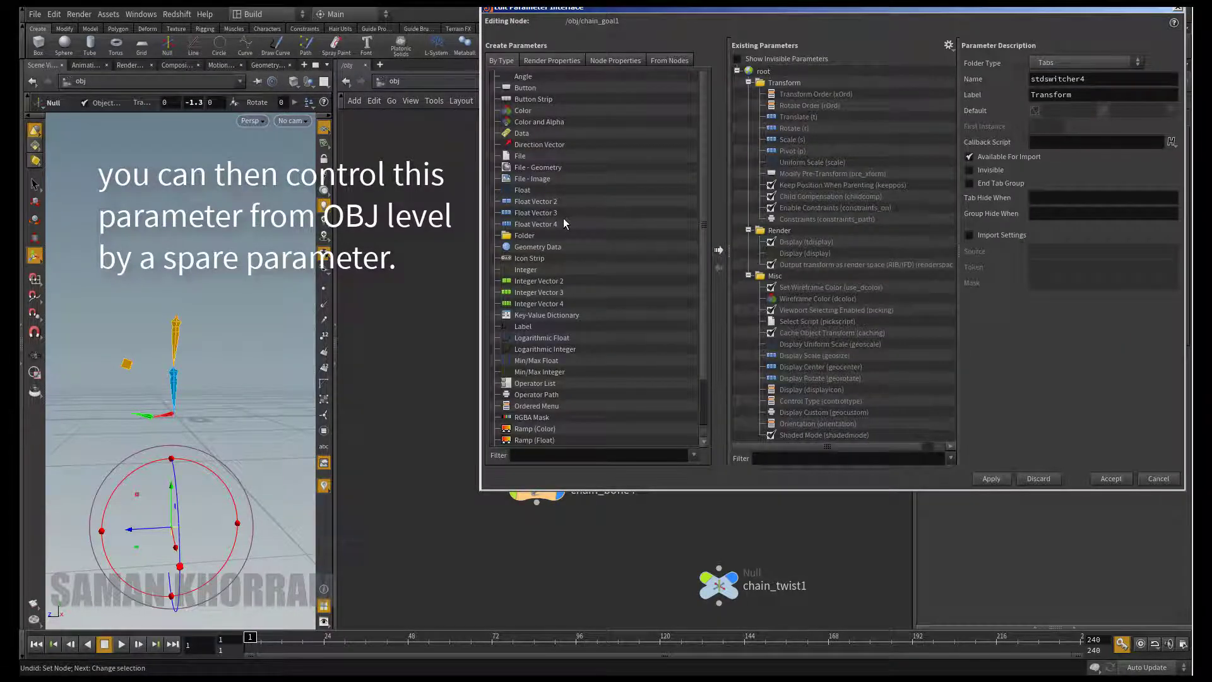
left_click_drag(522, 191, 764, 80)
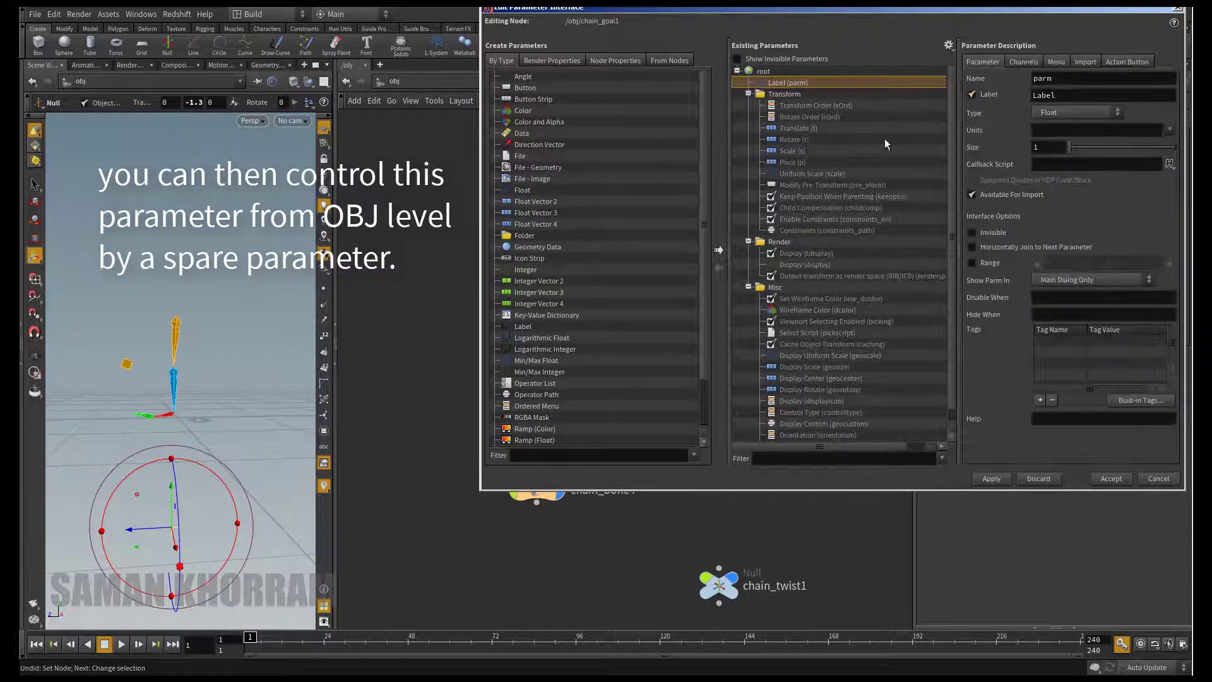
double_click(1061, 81)
type("s")
key("Tab")
type("s")
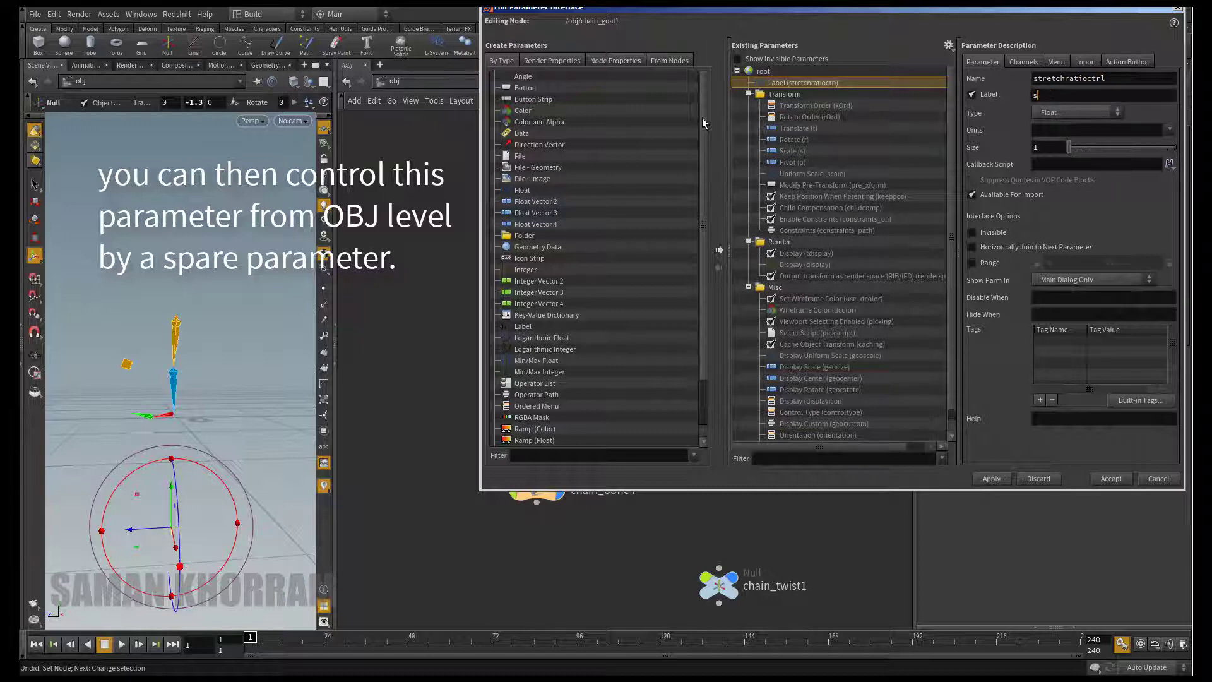
type("tretch ratio ctrl")
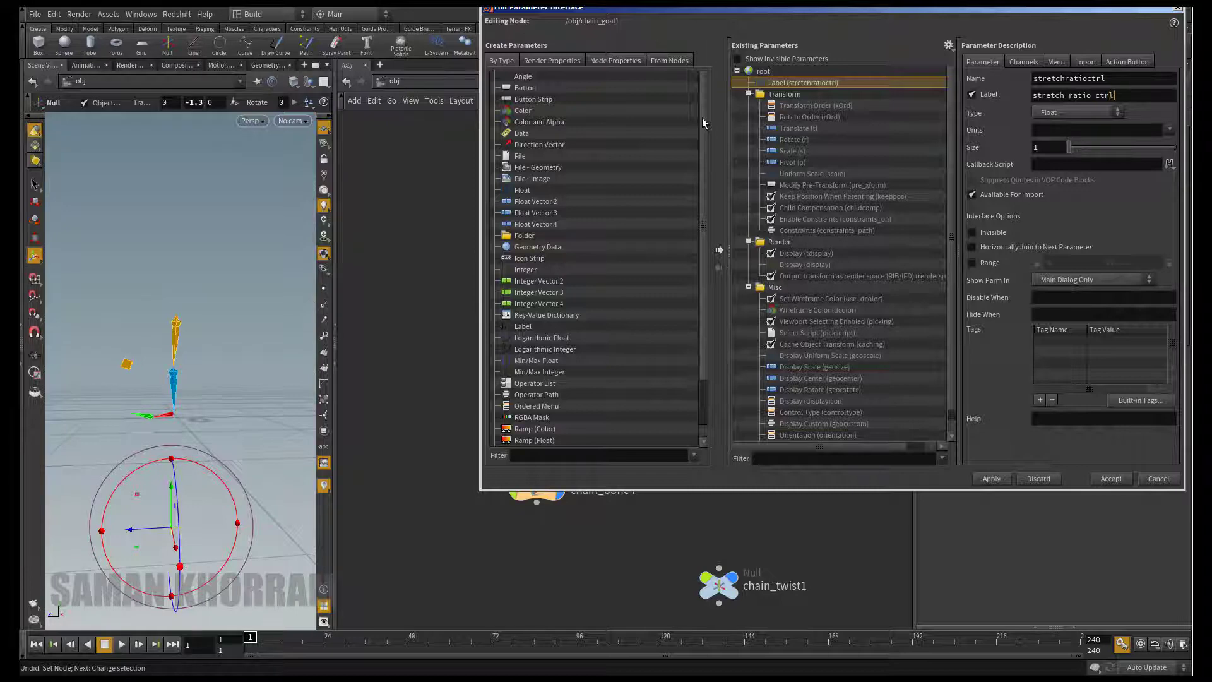
key("Return")
left_click(1110, 479)
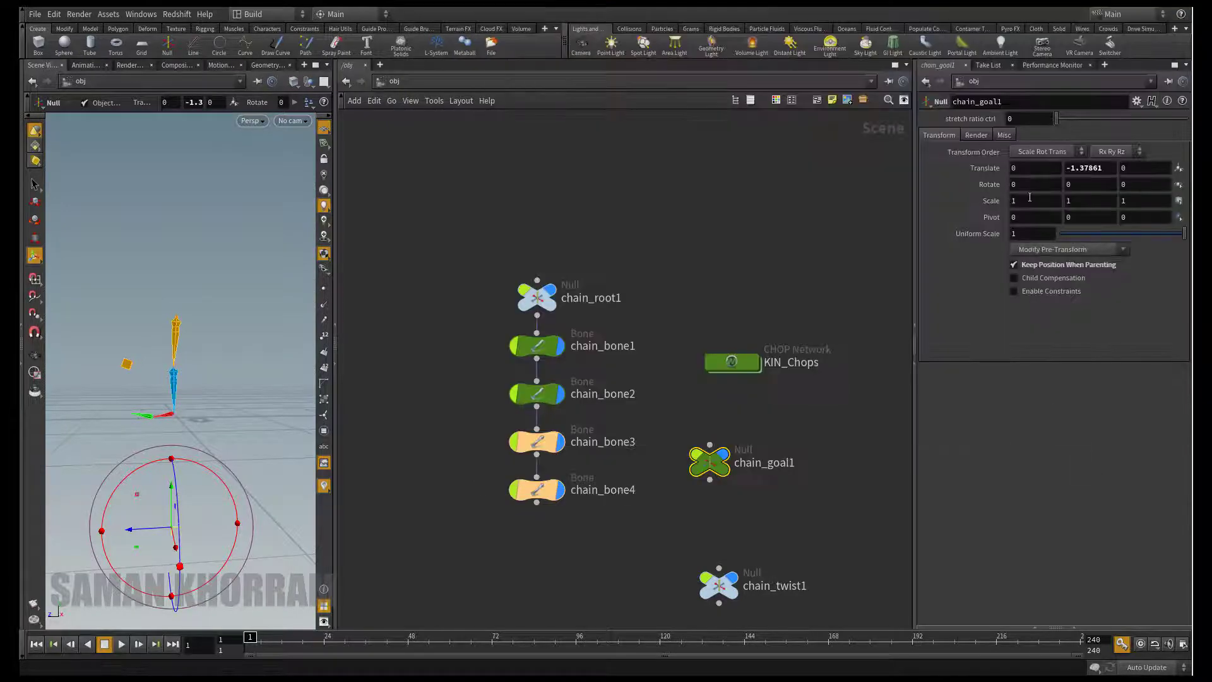
Copy stretch ratio ctrl and paste it as a relative reference into vopchop1's stretch_ratio.
right_click(989, 118)
key("Escape")
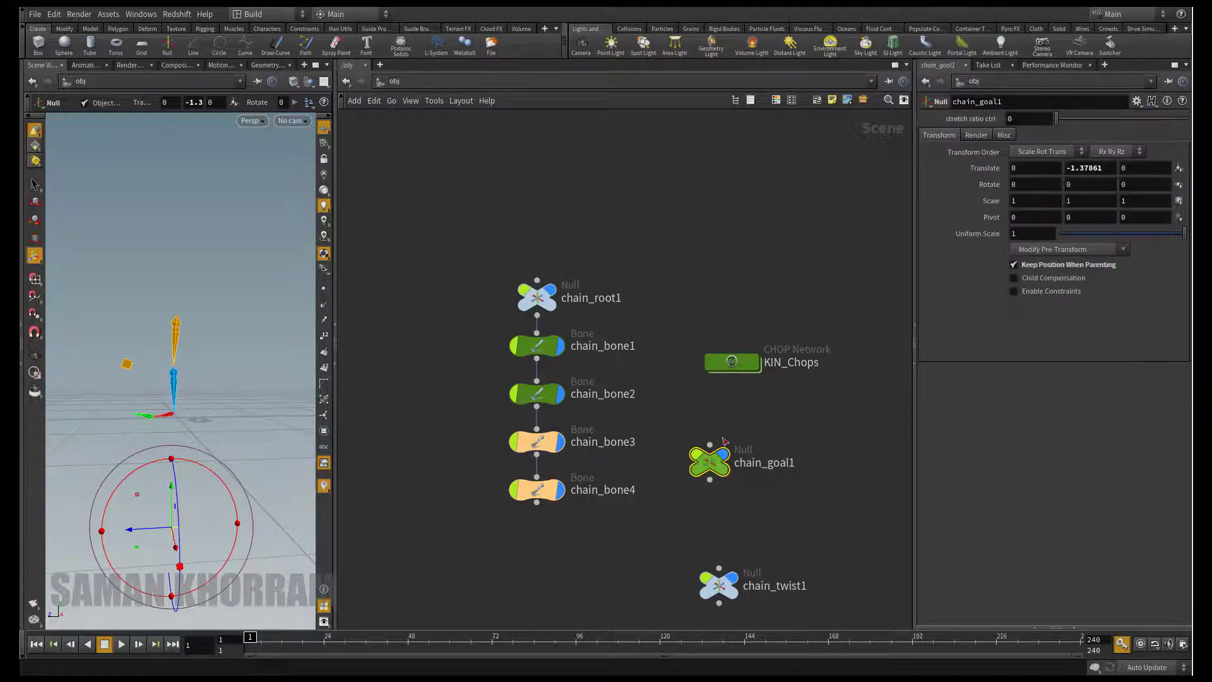
double_click(732, 363)
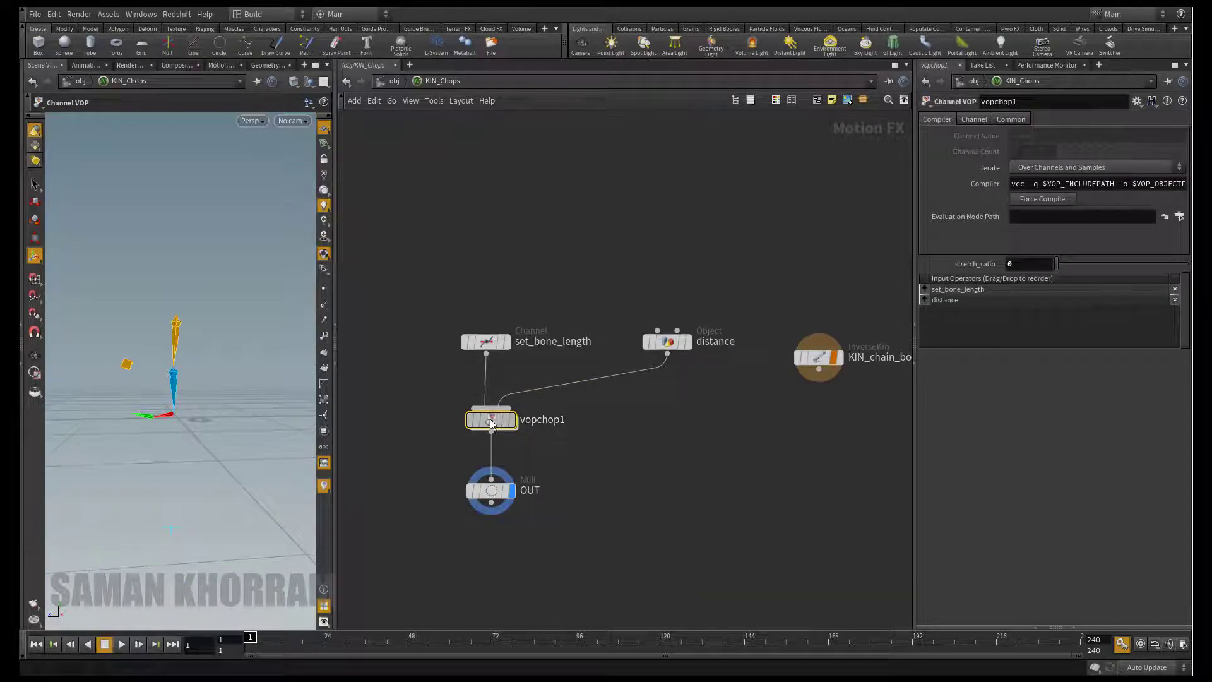
right_click(972, 270)
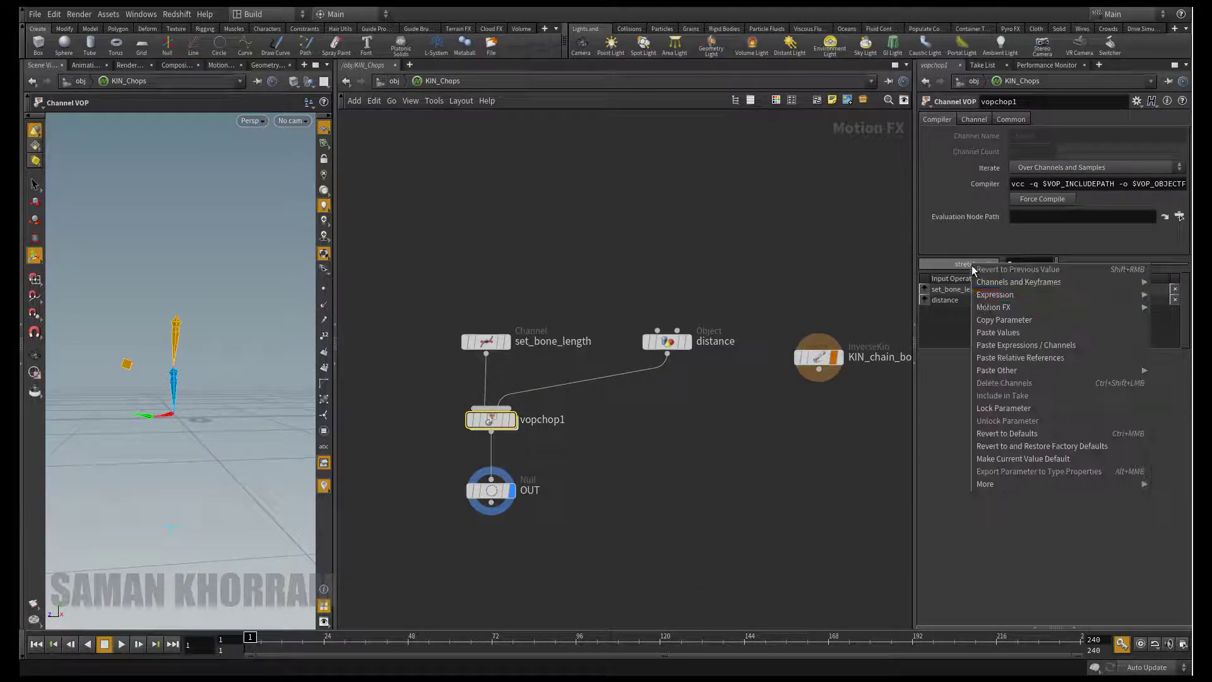
left_click(1008, 358)
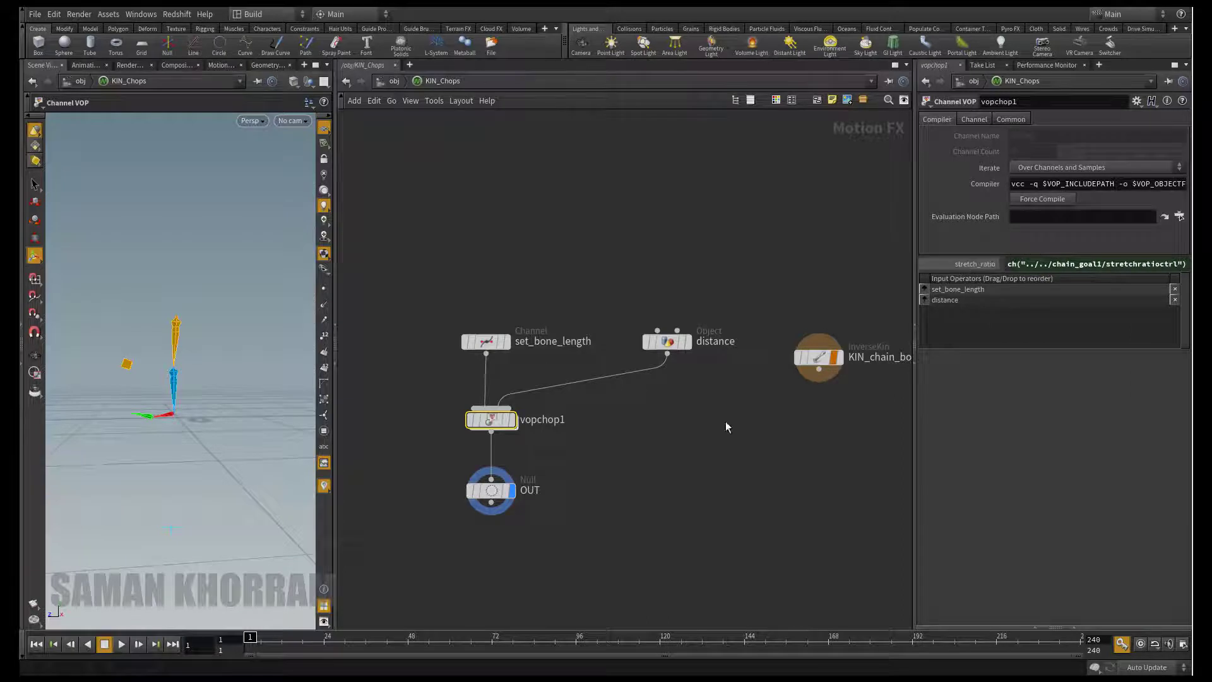
Move chain_goal1 down to Translate Y -1.27332 and try stretch ratio ctrl values.
key("u")
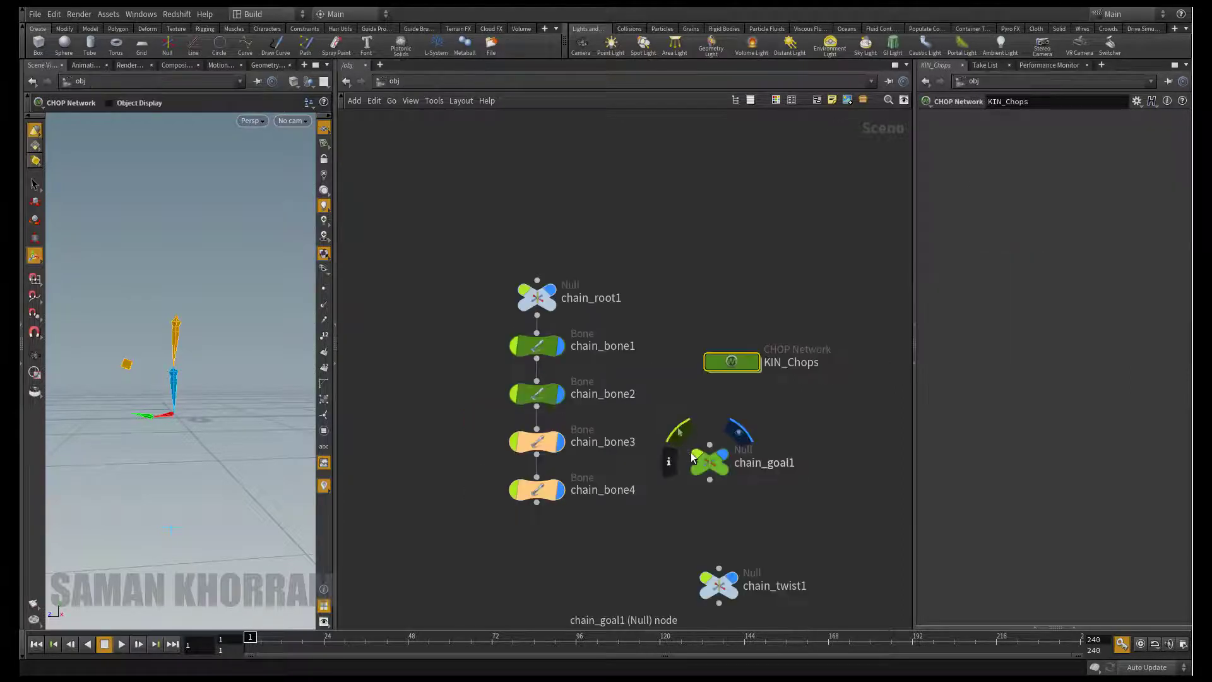
left_click(712, 468)
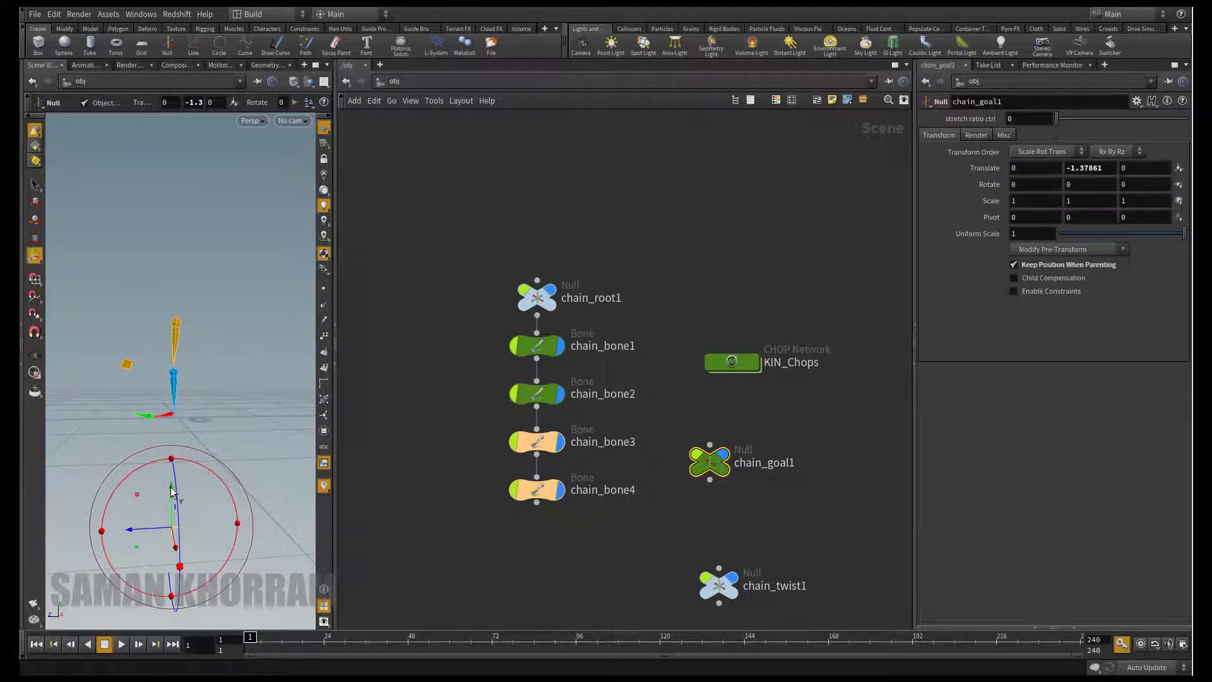
left_click_drag(169, 393, 169, 496)
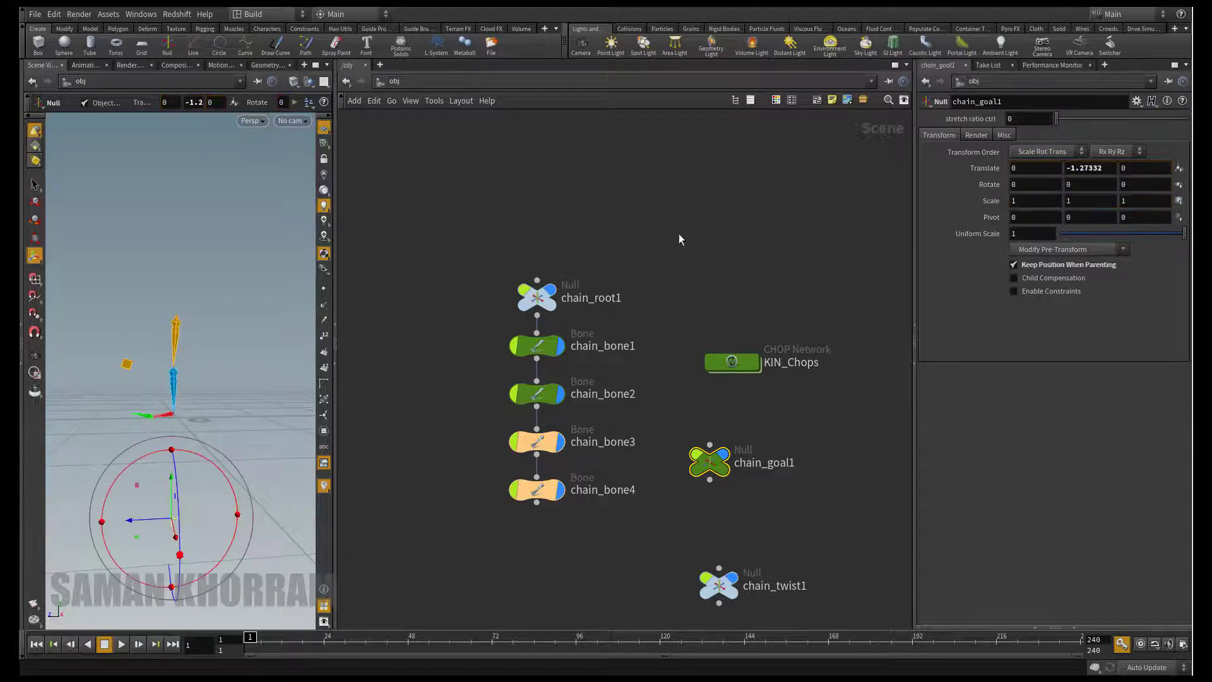
left_click_drag(1066, 128, 1129, 124)
left_click_drag(1166, 130, 1085, 127)
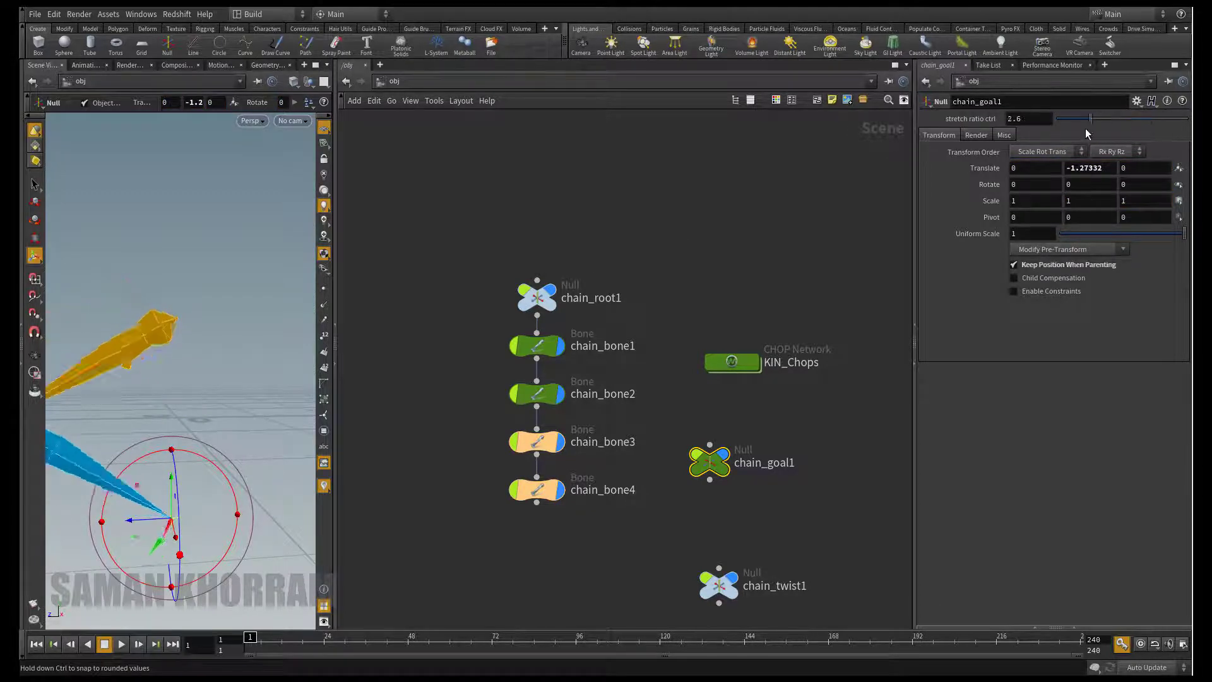
Set the stretch ratio ctrl parameter's range maximum to 1 in the parameter interface.
left_click(1137, 101)
left_click(1048, 113)
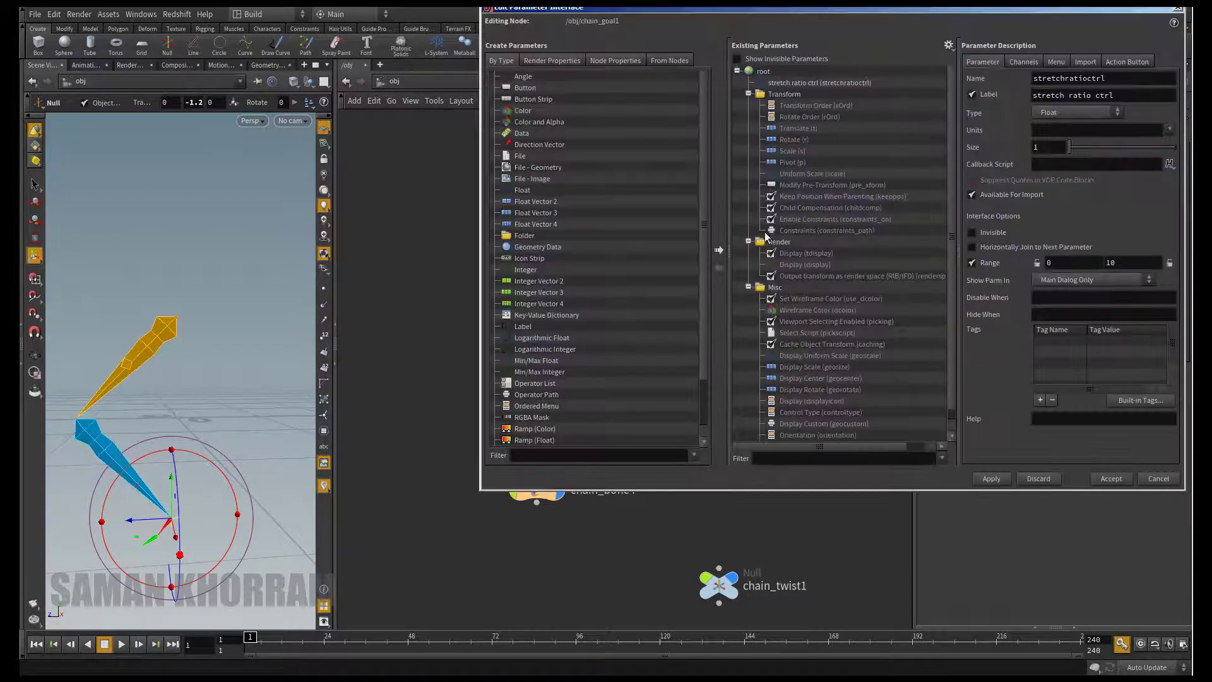
left_click(781, 84)
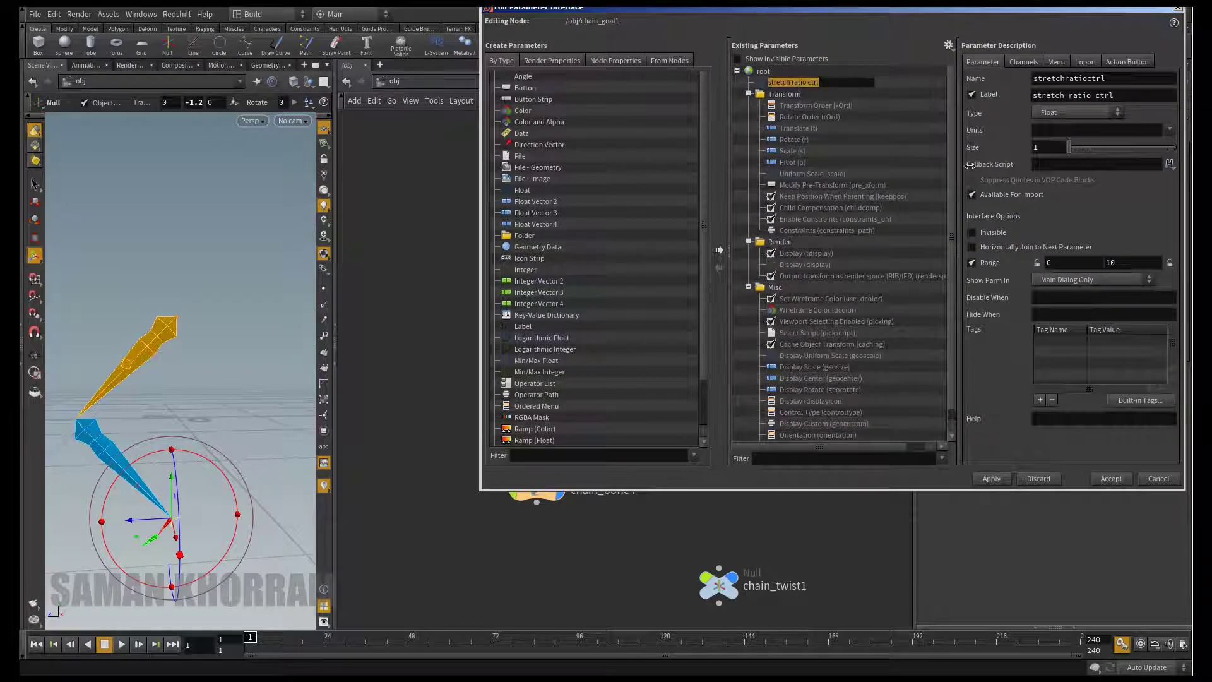
double_click(1111, 262)
type("1")
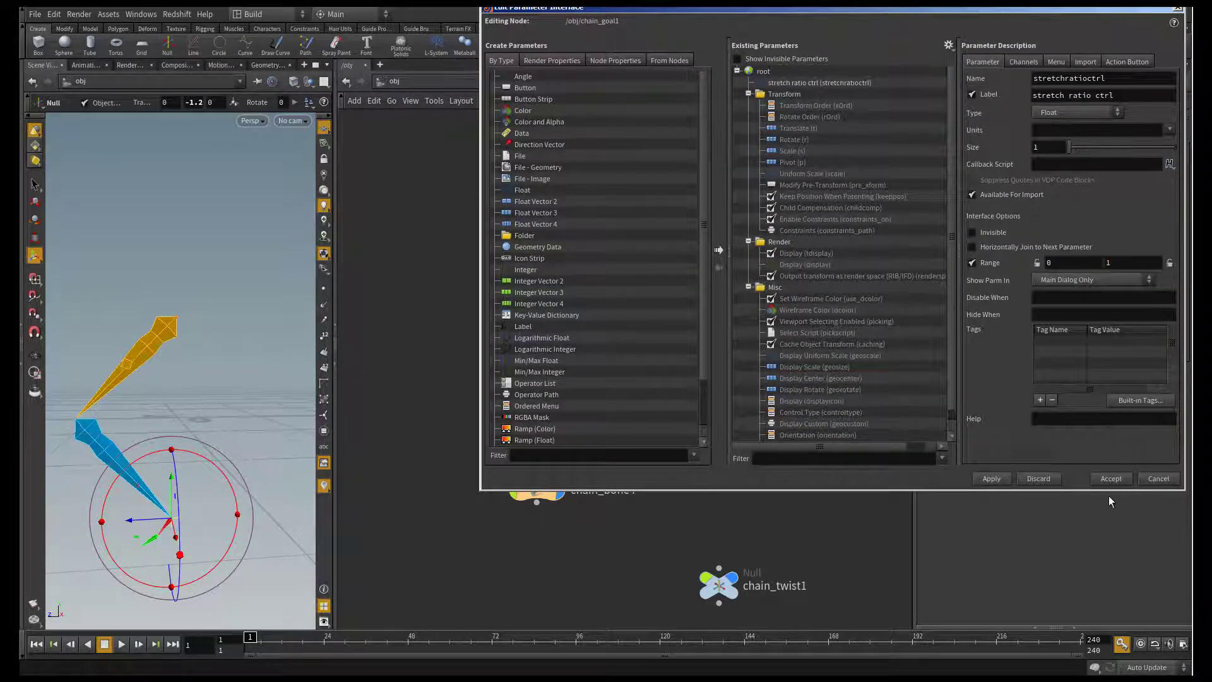
left_click(1109, 480)
Set stretch ratio ctrl to 1 and move chain_goal1 up and down to test stretching.
left_click_drag(1123, 118, 1187, 118)
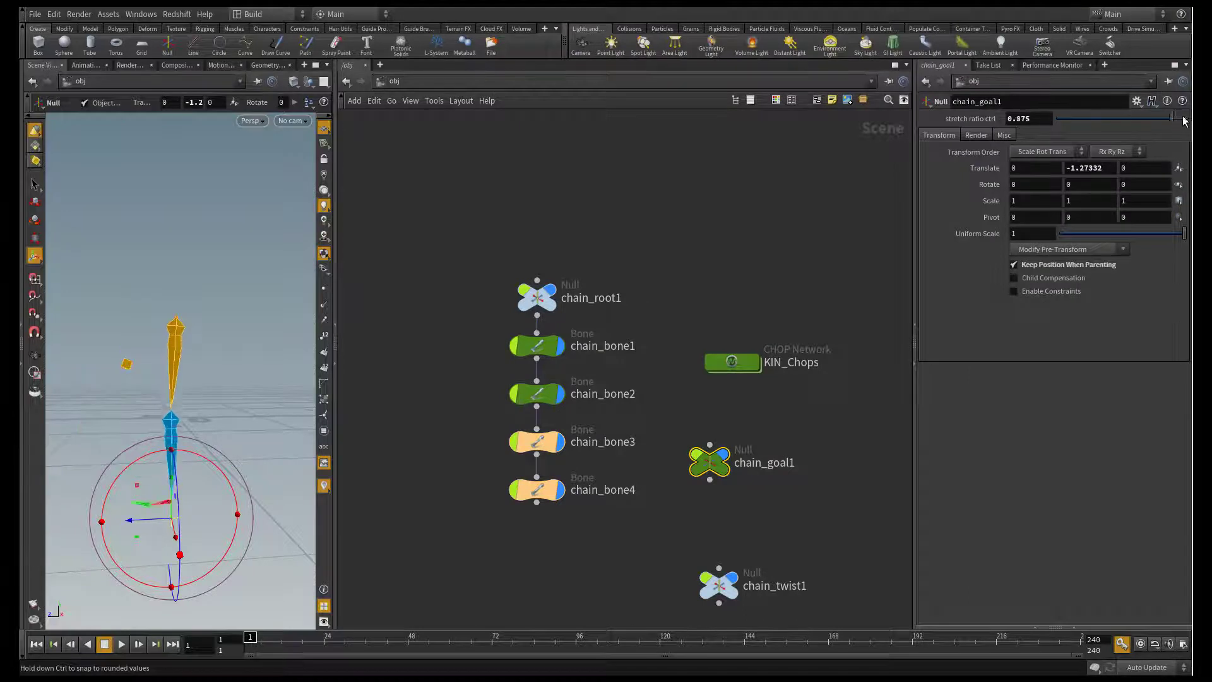
left_click_drag(175, 491, 177, 378)
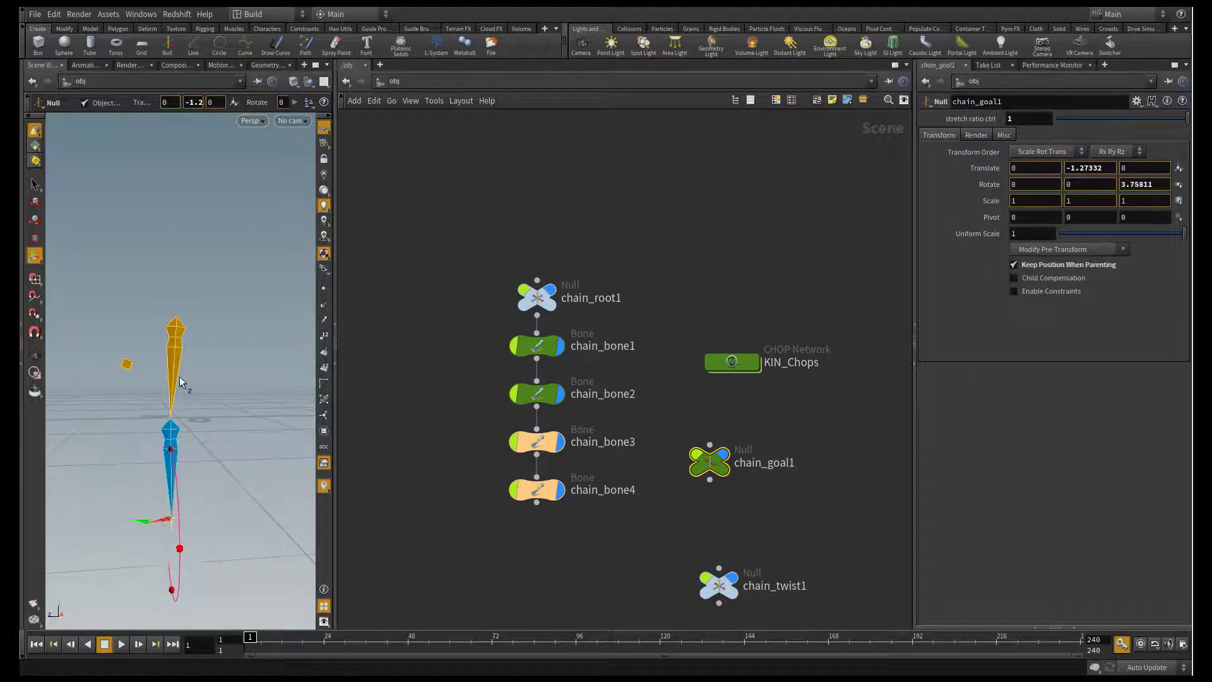
key("ctrl+z")
left_click_drag(174, 491, 180, 339)
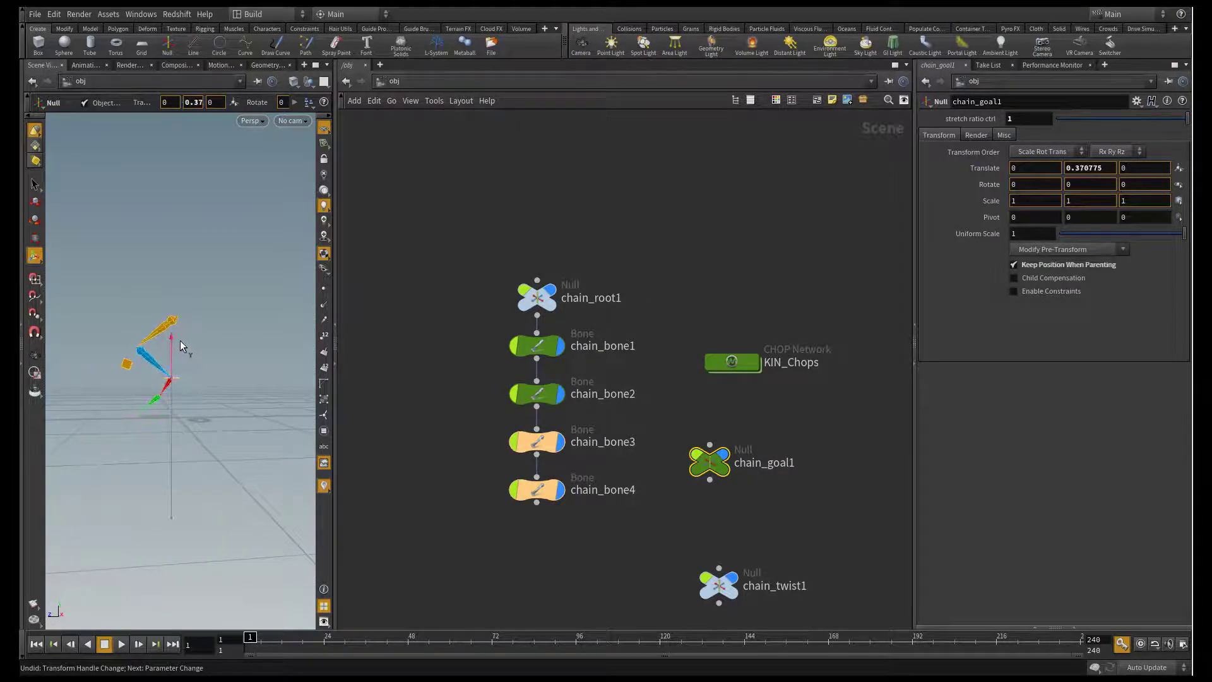
key("r")
left_click_drag(1093, 125, 1188, 125)
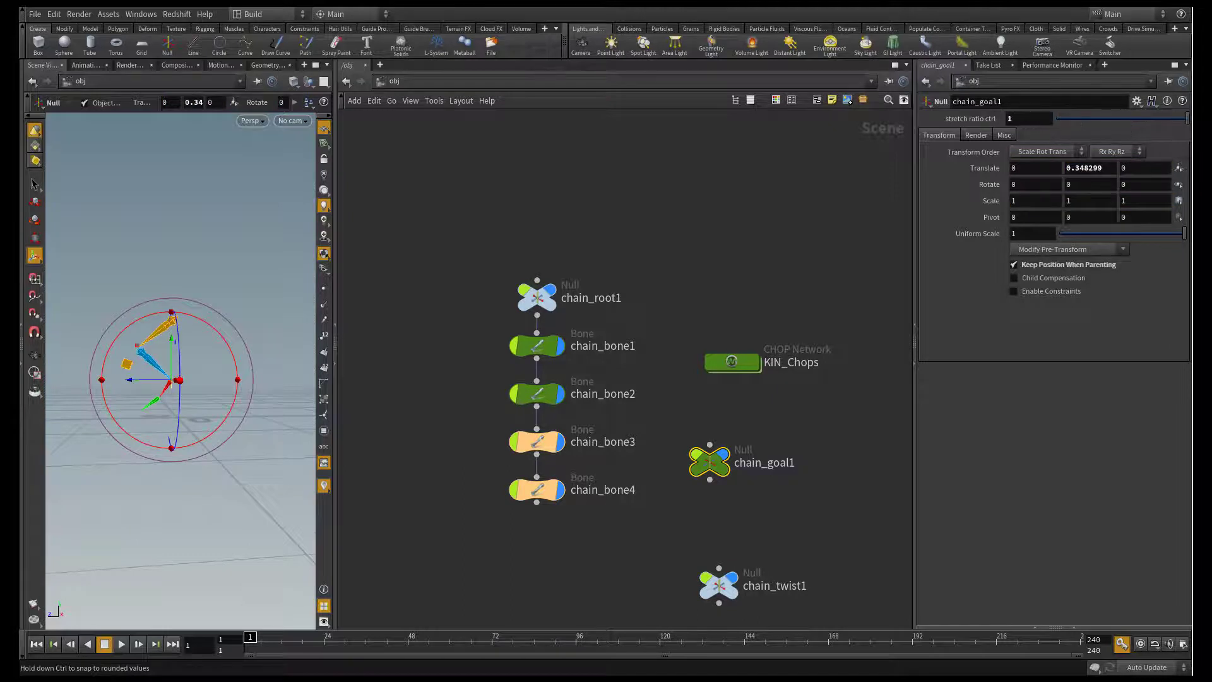
left_click_drag(172, 344, 168, 390)
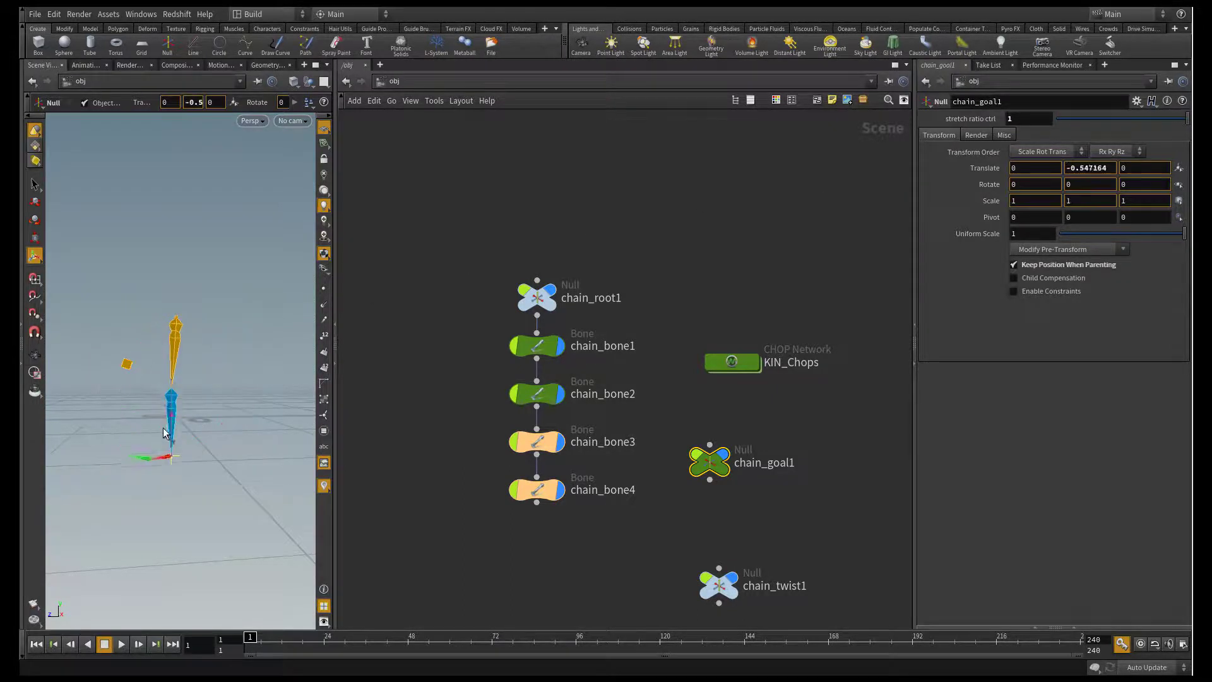